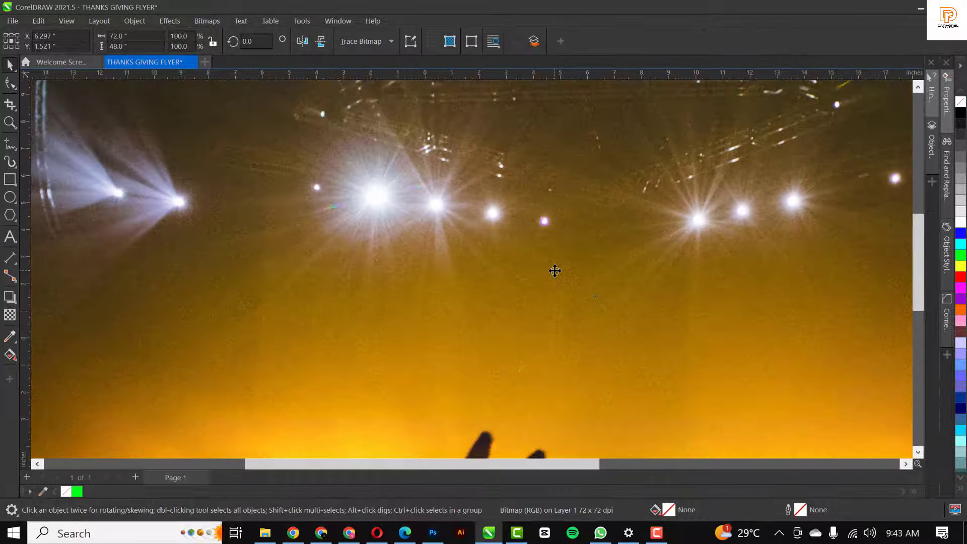
Scale the concert photo down to 11.7%, about 8.4 x 5.6 inches, and move it up-left
scroll(555, 270, down, 2)
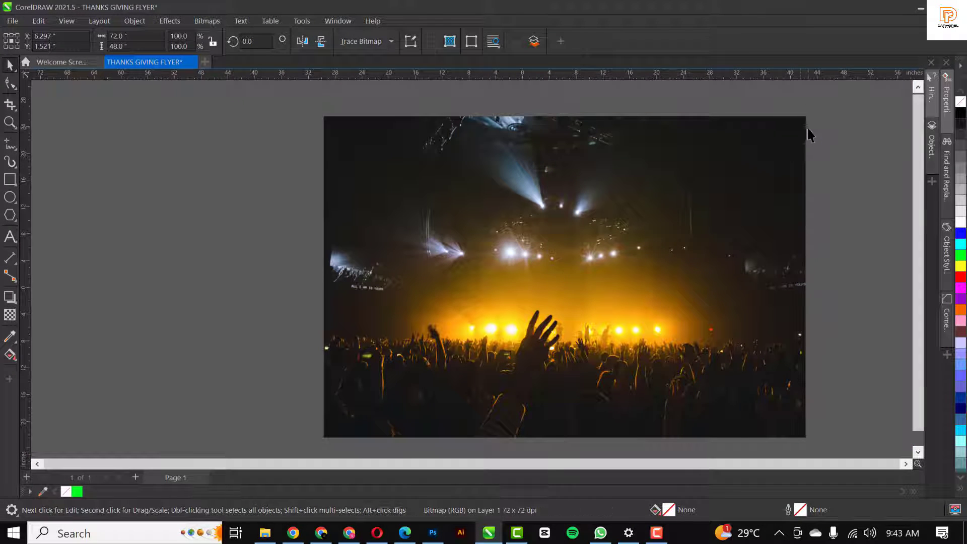
drag(810, 115, 603, 251)
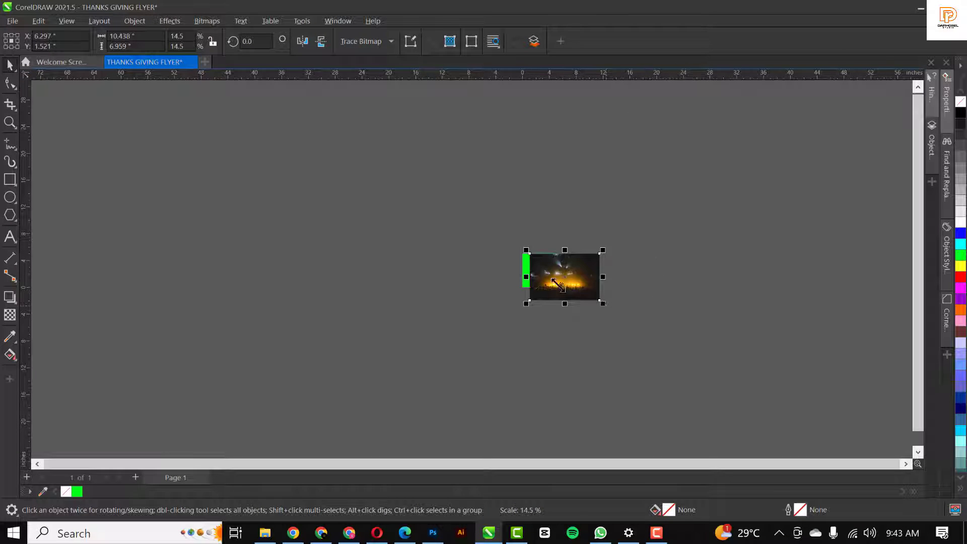
scroll(557, 284, up, 2)
drag(647, 326, 550, 282)
Move the Thanks Giving title group to the right, clear of the photo
scroll(501, 265, up, 2)
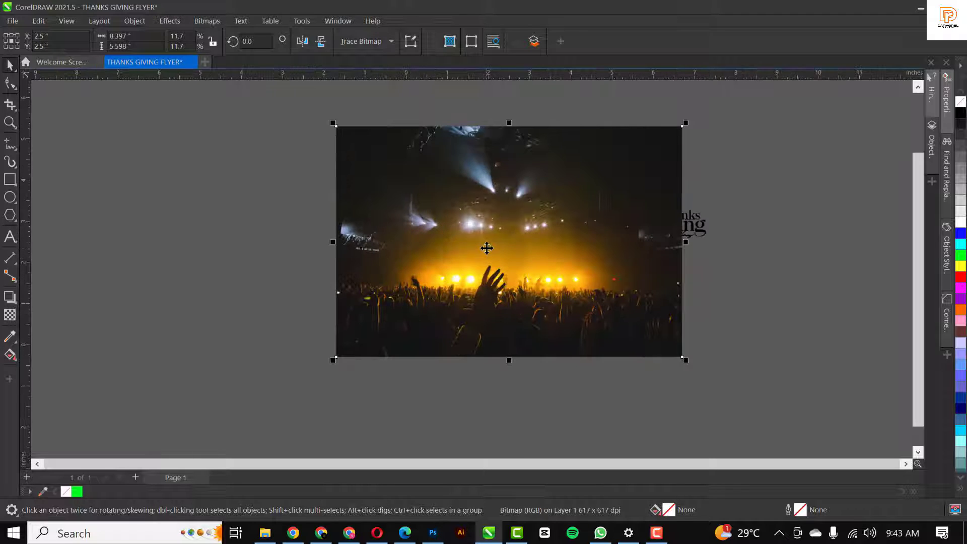
click(691, 229)
drag(696, 225, 790, 239)
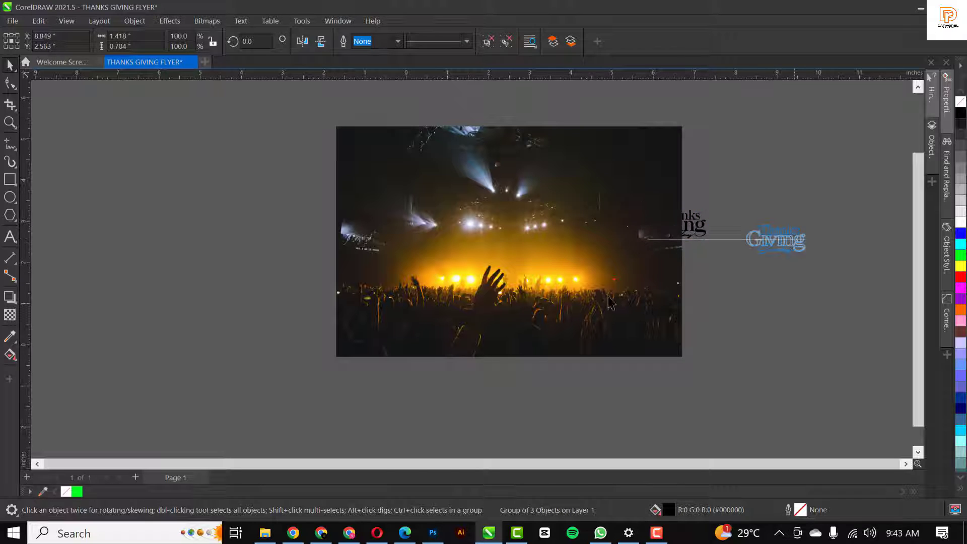
click(532, 212)
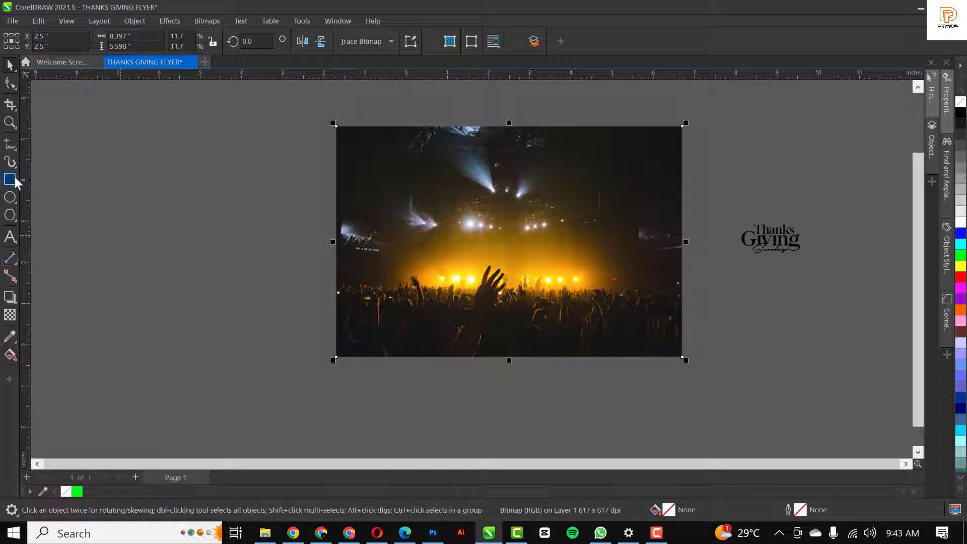
Draw a rectangle over the photo's upper half and Intersect it with the photo to create a stage-lights piece
drag(313, 107, 692, 260)
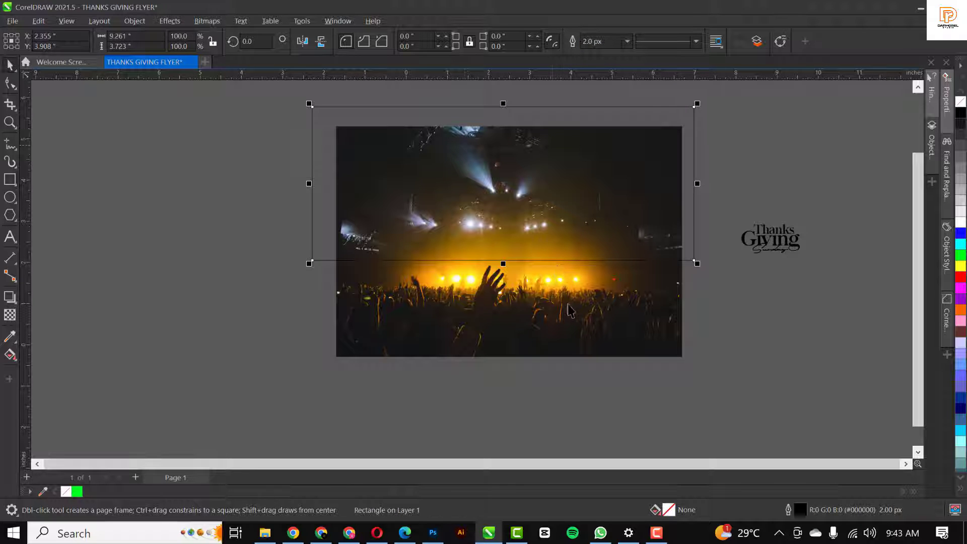
key(space)
shift+click(413, 133)
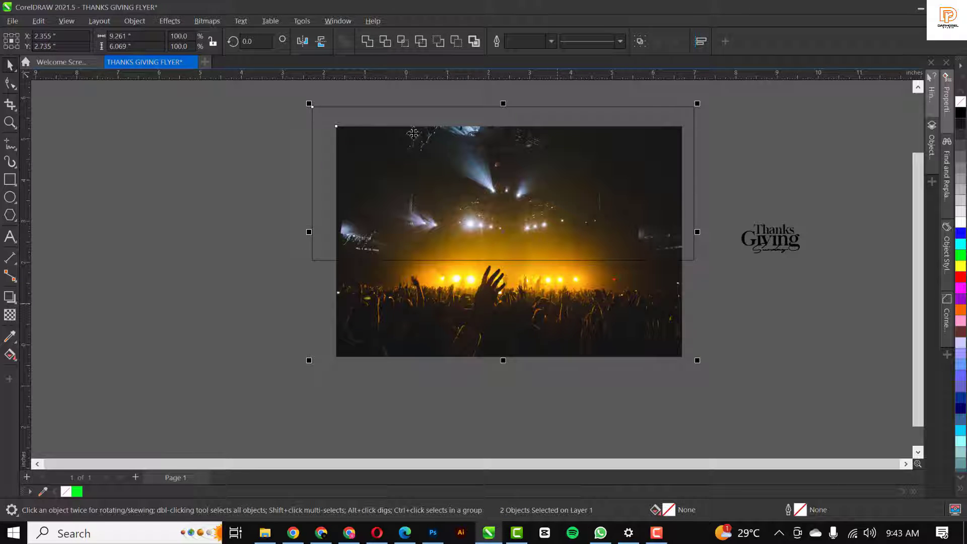
click(404, 44)
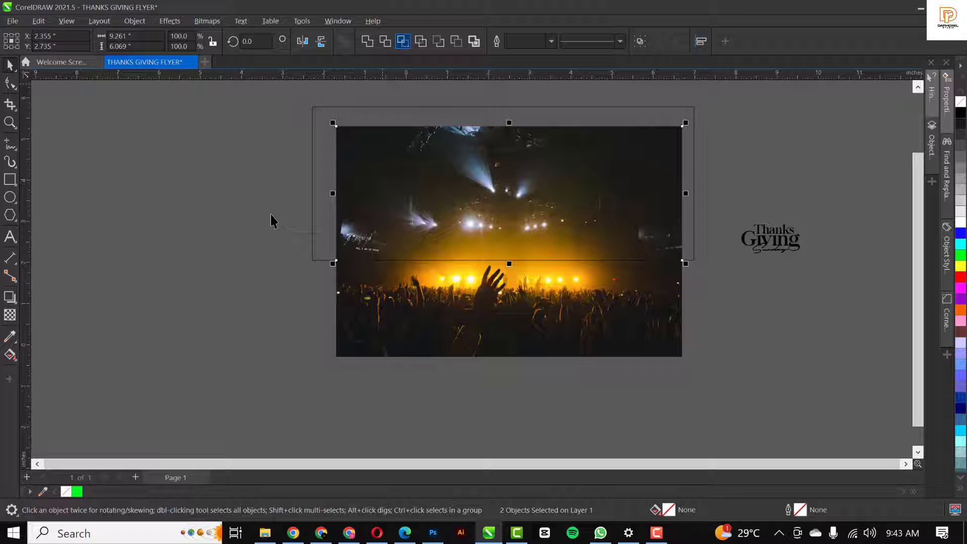
Mirror the rectangle down over the crowd area and move the stage-lights piece to the top-left
click(457, 207)
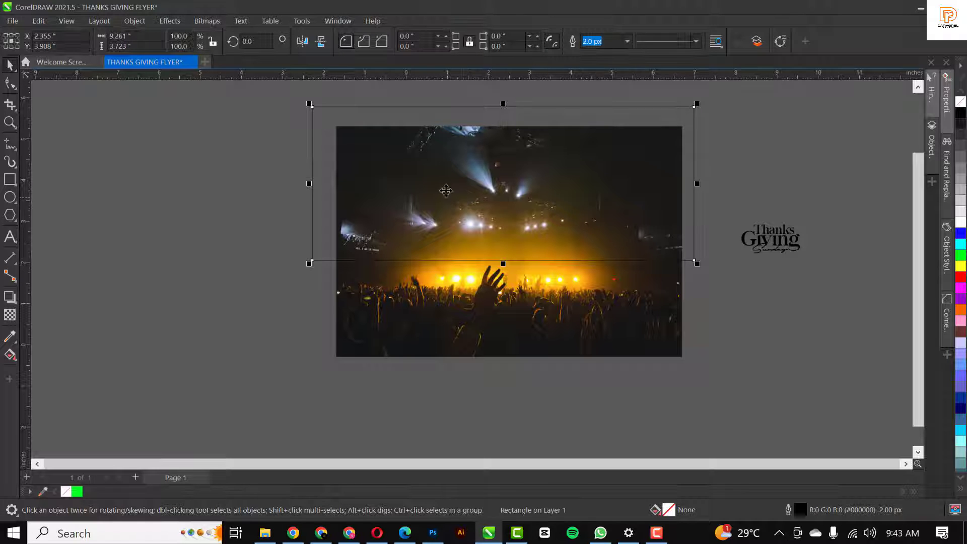
drag(503, 102, 522, 385)
click(522, 193)
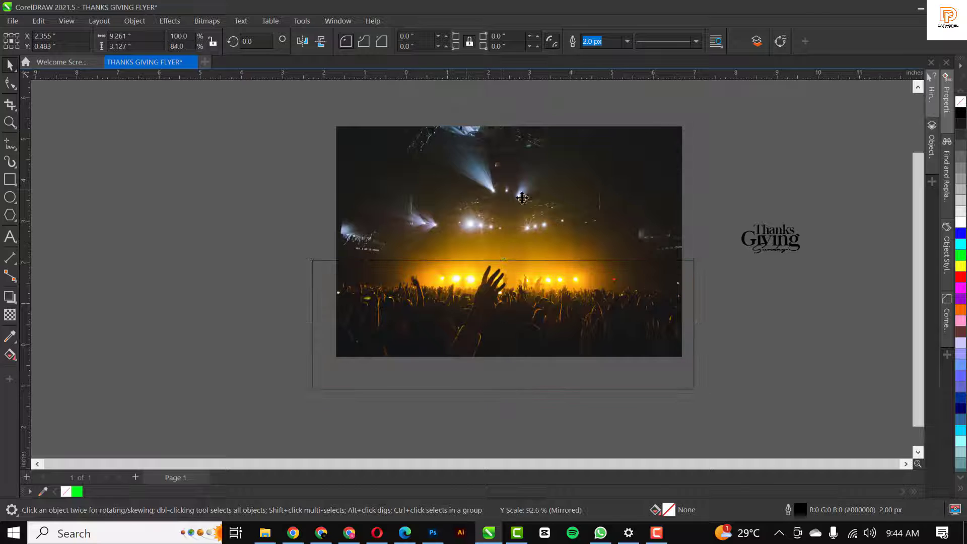
drag(522, 193, 212, 166)
Intersect the lower rectangle with the photo to make a crowd strip, then delete the original photo
click(453, 311)
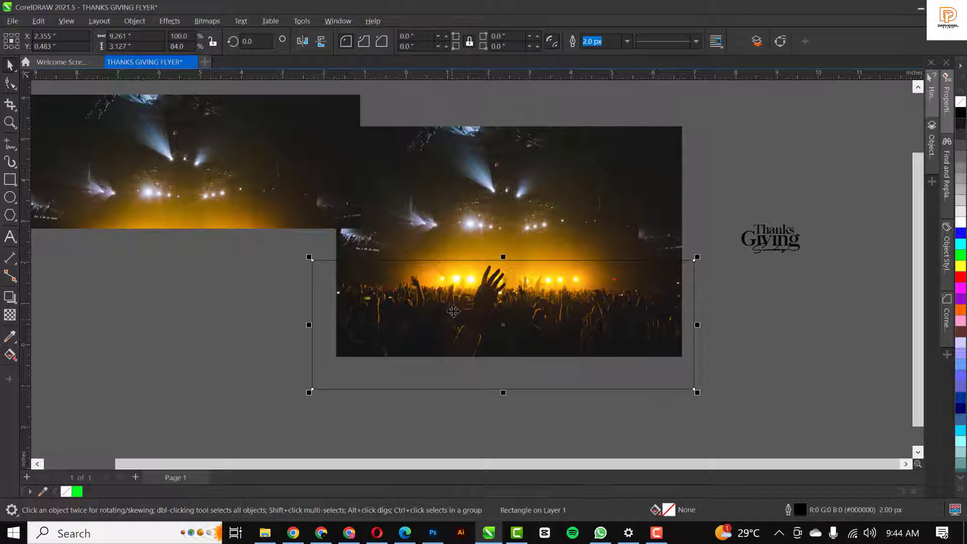
shift+click(508, 234)
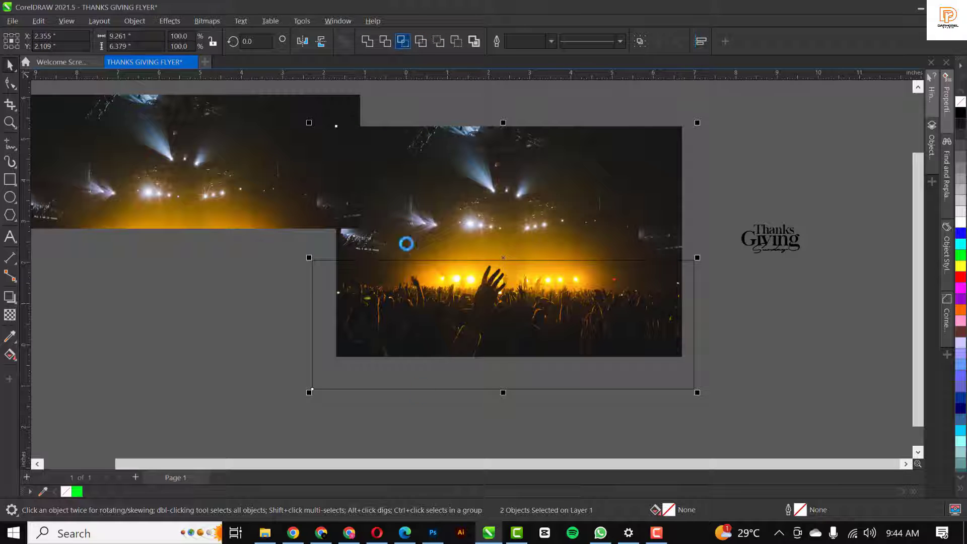
click(542, 298)
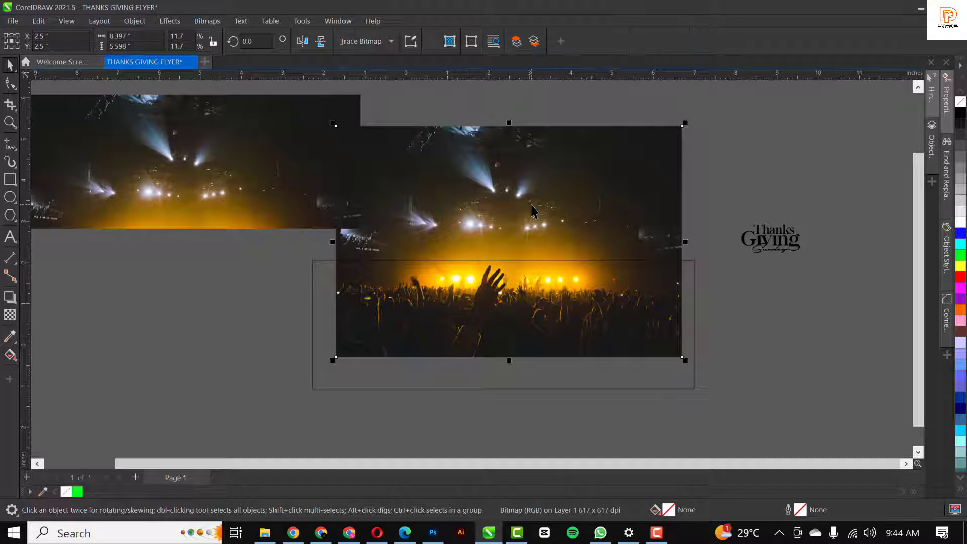
key(Delete)
Centre the stage-lights strip above the green rectangle and set its transparency merge mode to Green
click(539, 323)
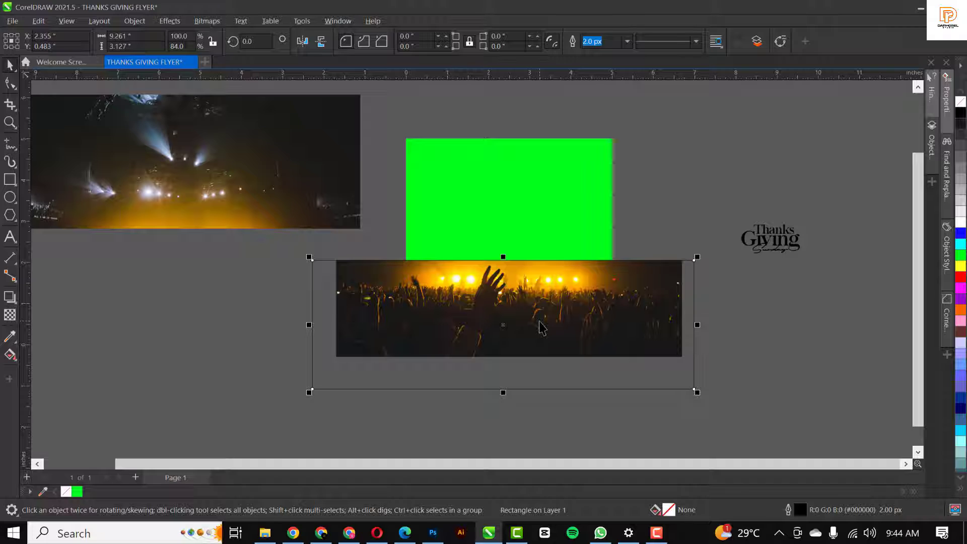
click(103, 146)
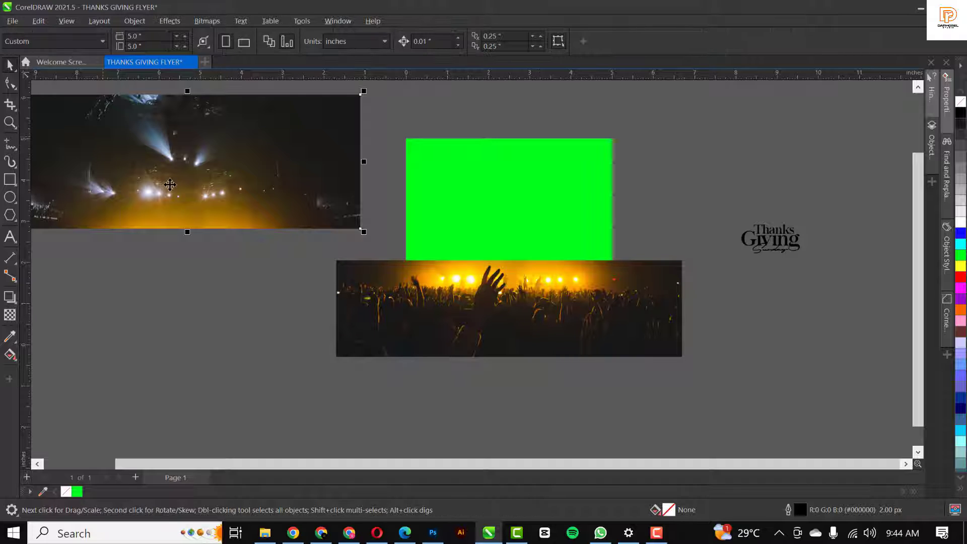
drag(483, 170, 484, 205)
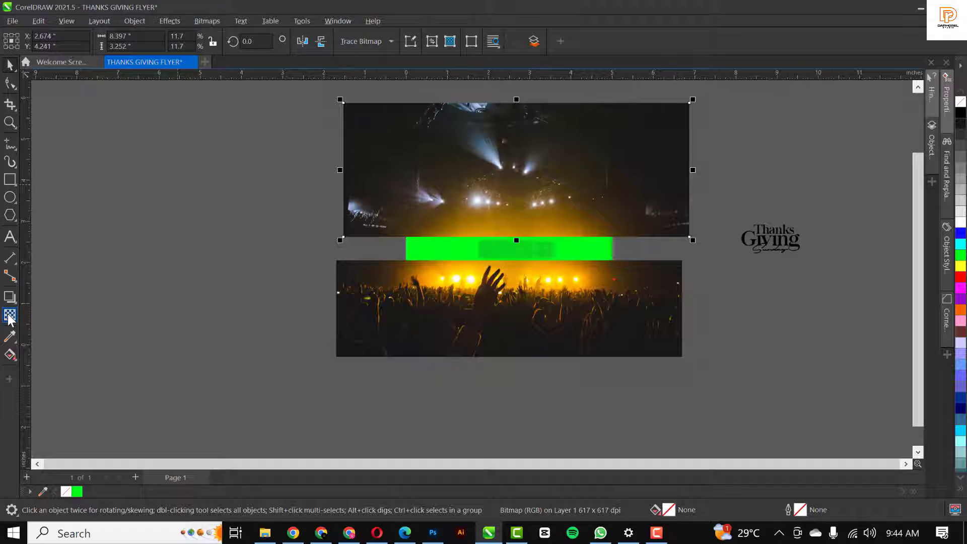
click(9, 315)
click(162, 42)
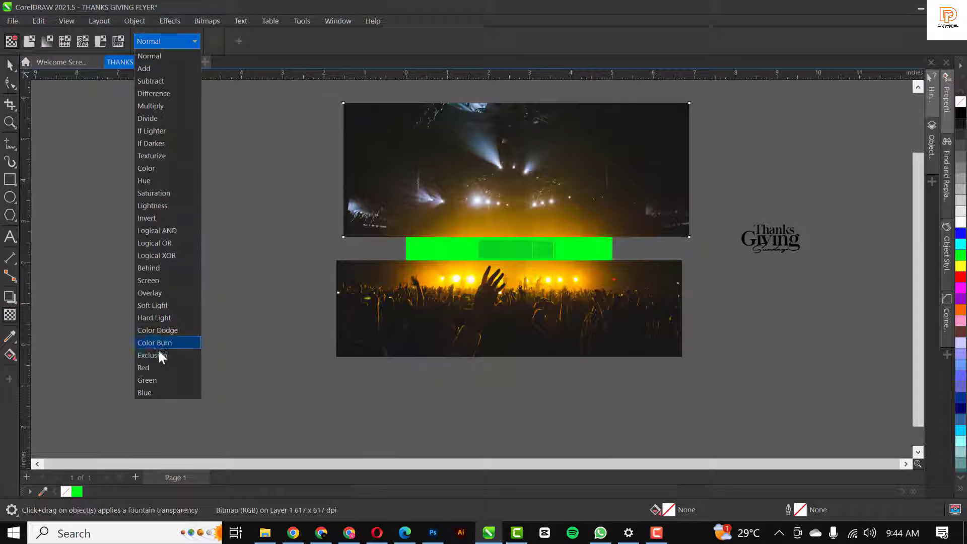
click(159, 382)
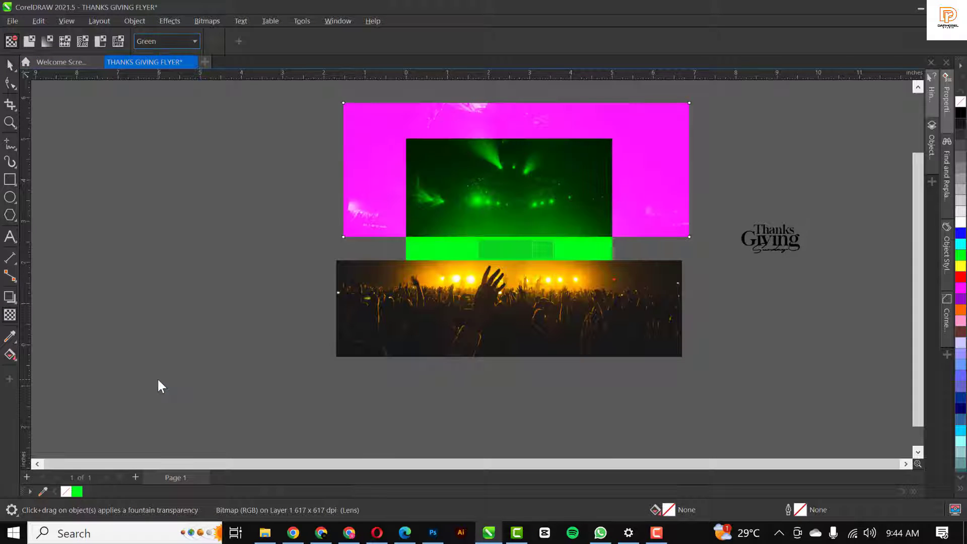
click(8, 65)
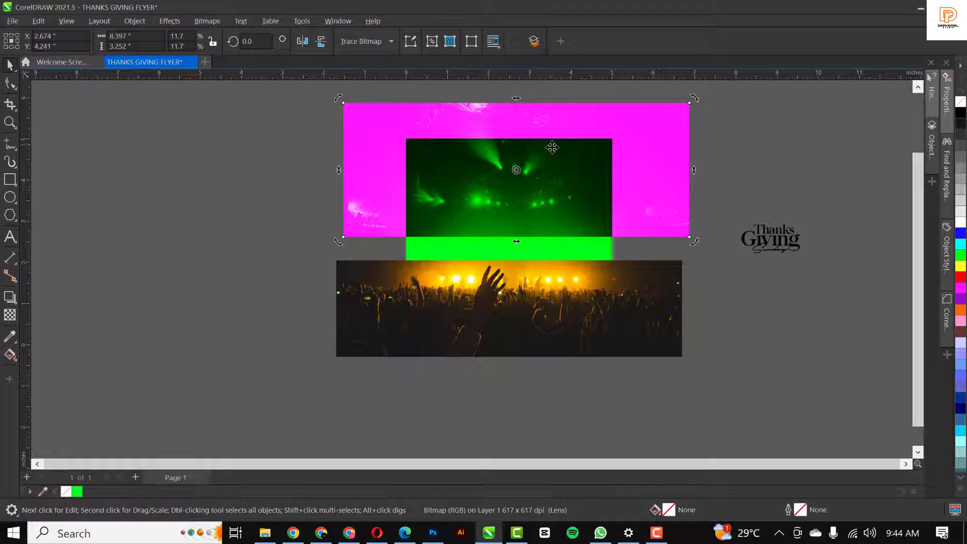
Enlarge and nudge the tinted stage-lights strip, and move the crowd strip further down
drag(552, 148, 540, 160)
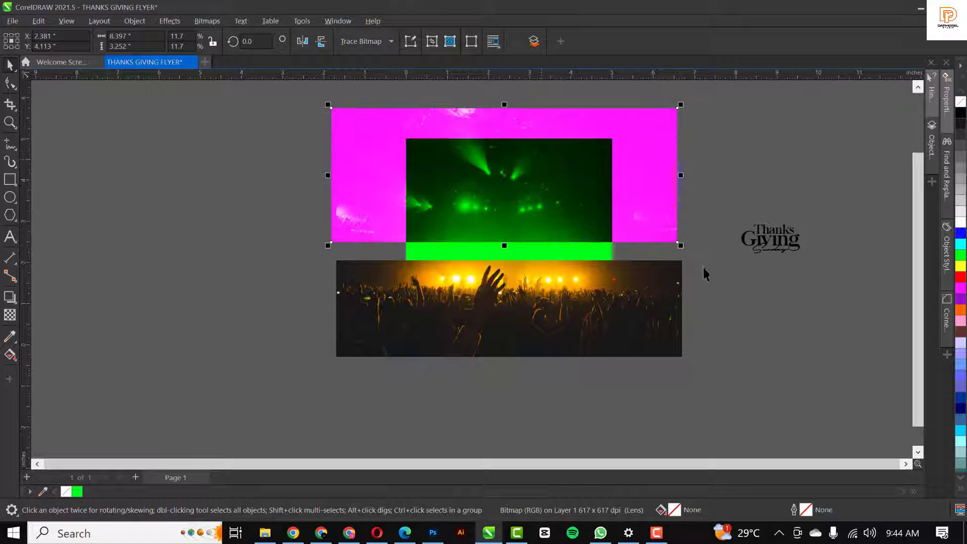
drag(680, 246, 702, 253)
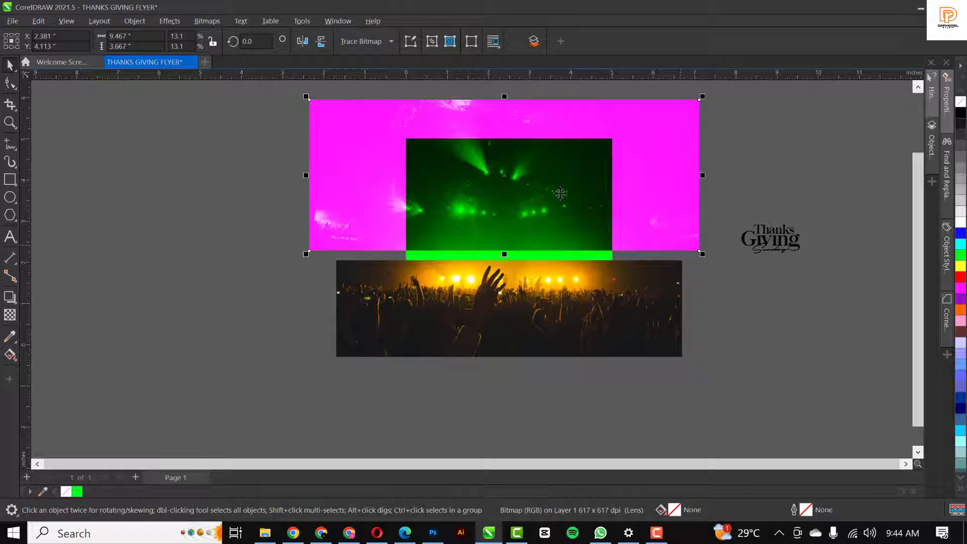
drag(551, 193, 550, 202)
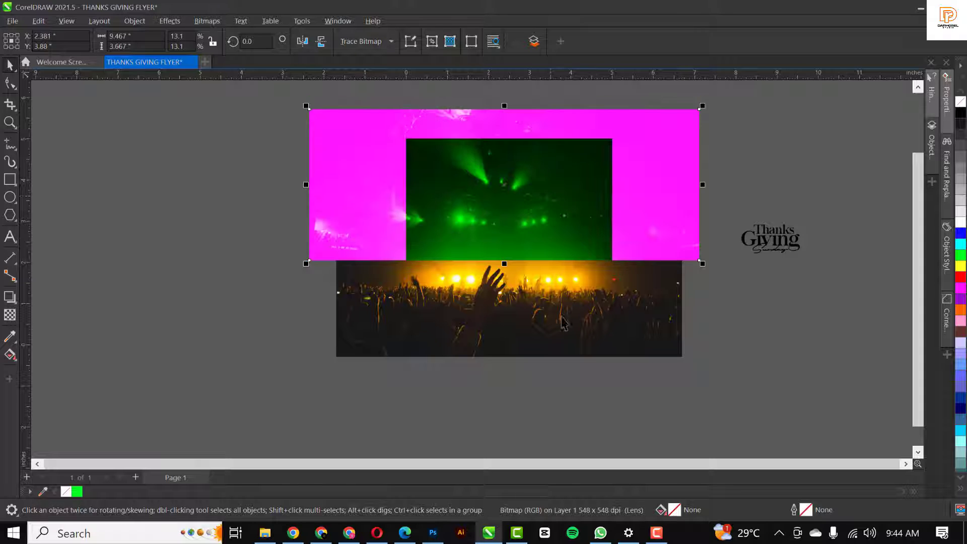
click(570, 345)
drag(458, 342, 475, 465)
PowerClip the tinted stage-lights strip inside the green rectangle
click(568, 220)
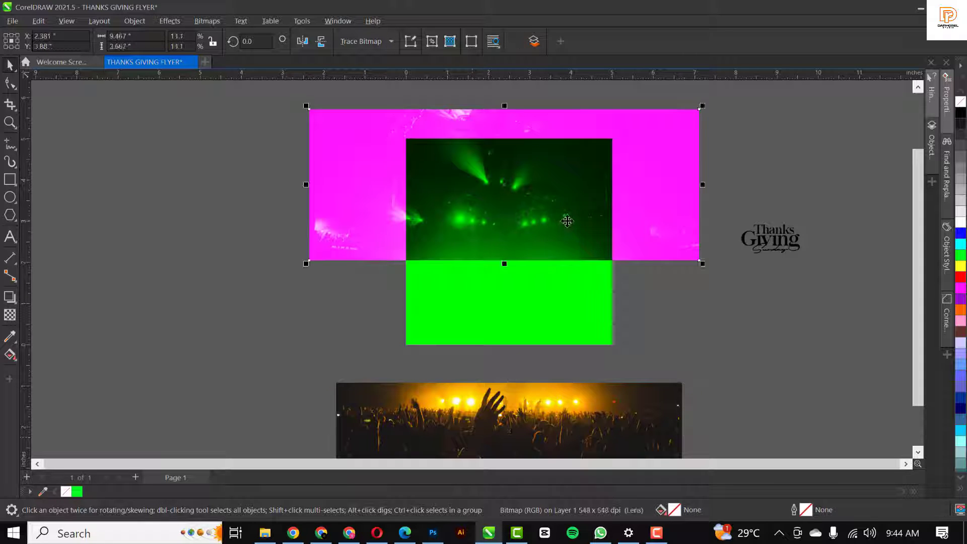
drag(629, 287, 701, 366)
right_click(688, 343)
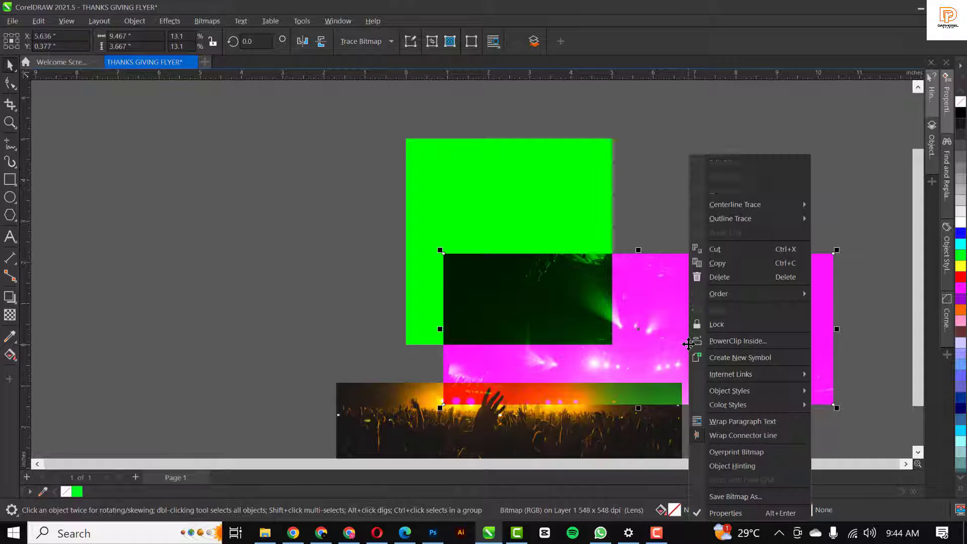
click(764, 336)
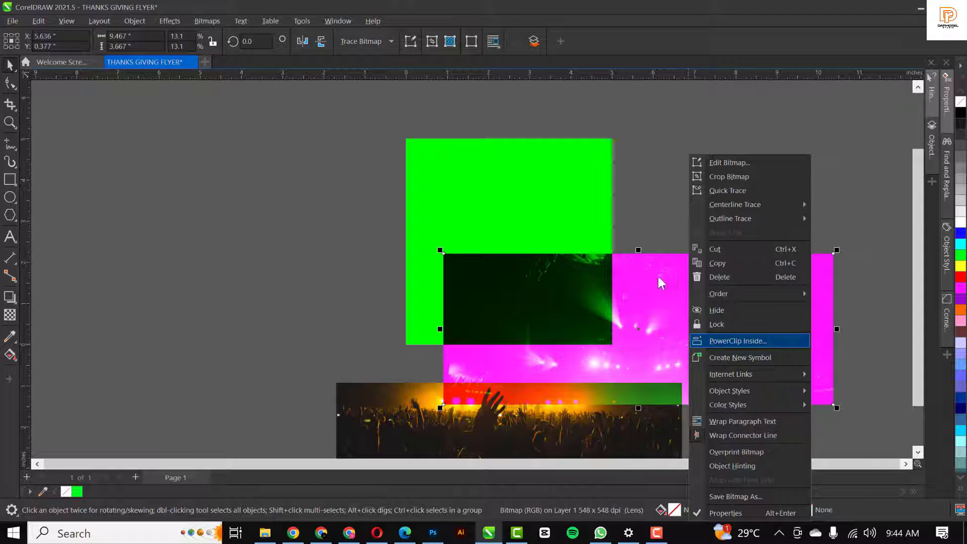
click(518, 194)
Reposition the clipped stage-lights photo within the green rectangle so it fills the upper half
double_click(533, 280)
drag(600, 324, 487, 201)
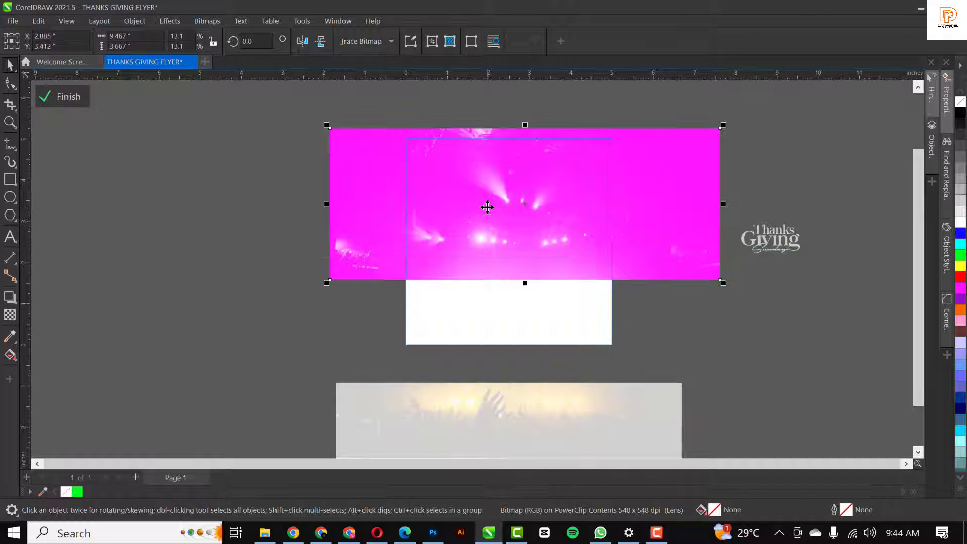
drag(552, 167, 513, 139)
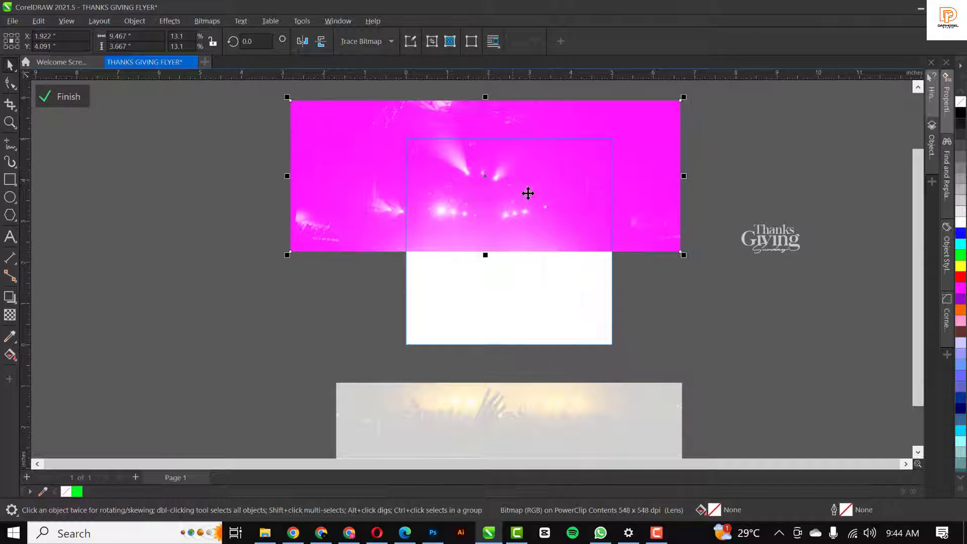
drag(540, 202, 549, 202)
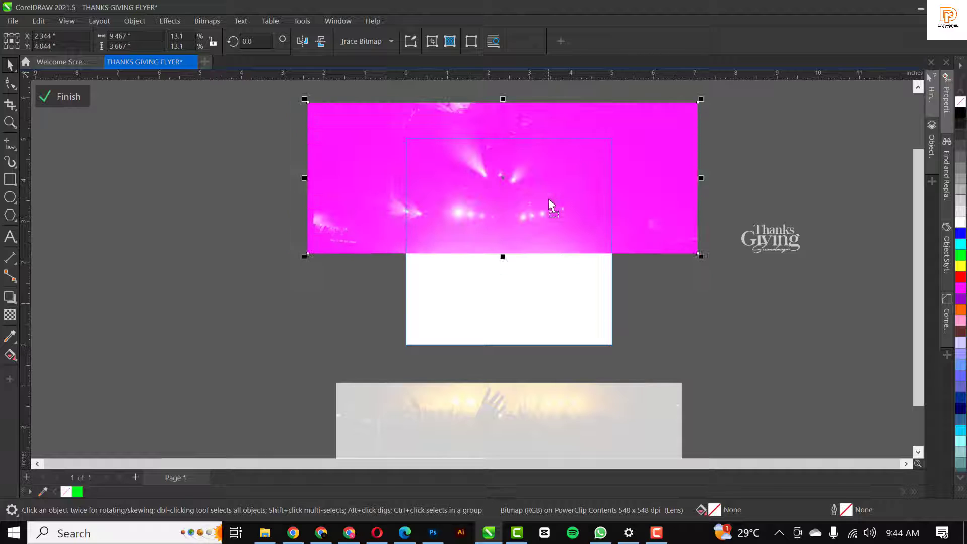
drag(622, 219, 626, 224)
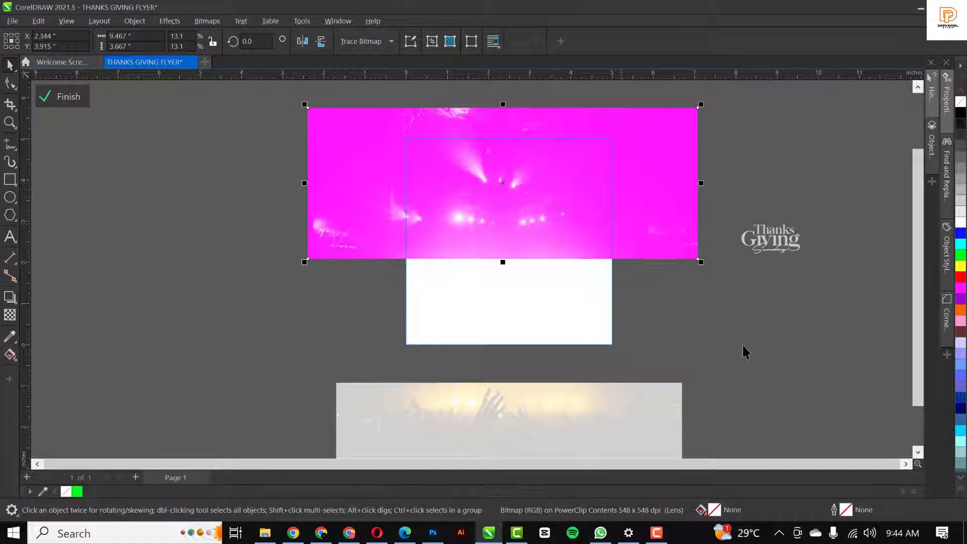
ctrl+click(744, 346)
click(538, 372)
Move the crowd photo over the green frame's bottom and fade its top with a fountain transparency
click(538, 398)
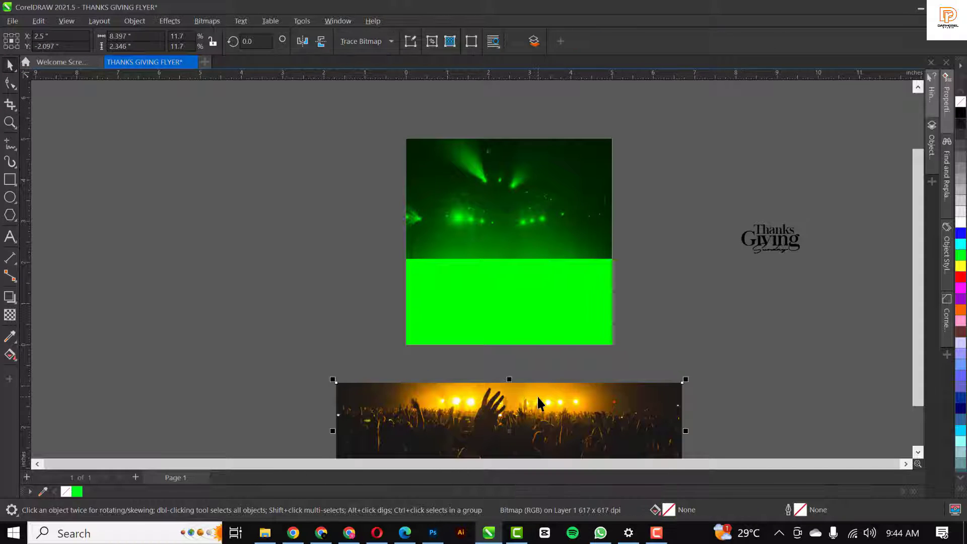
drag(536, 401, 528, 285)
click(524, 326)
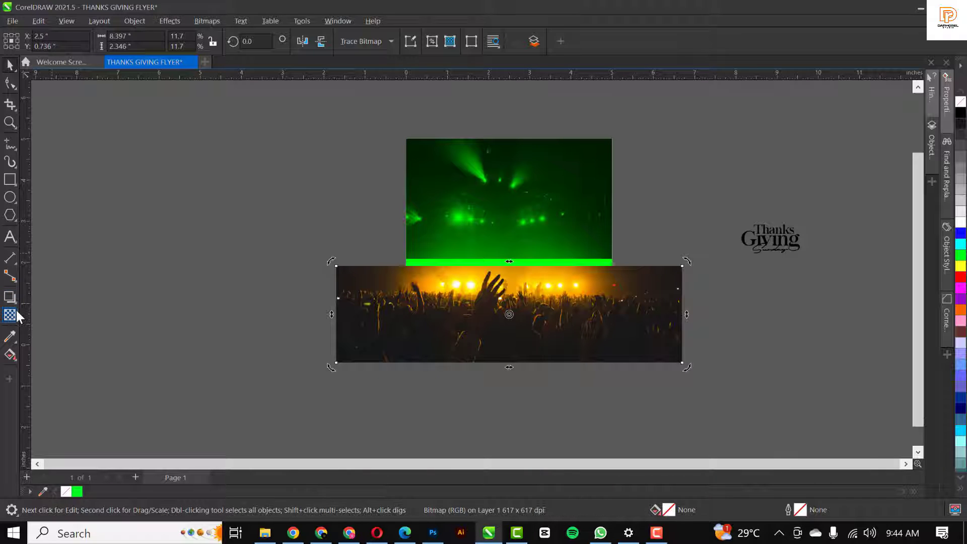
click(15, 314)
scroll(510, 301, up, 2)
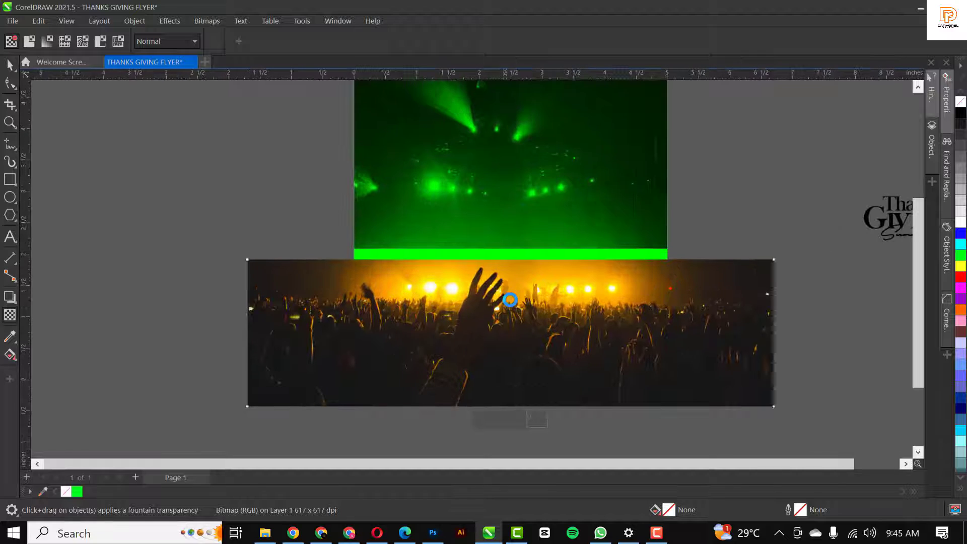
drag(503, 294, 502, 261)
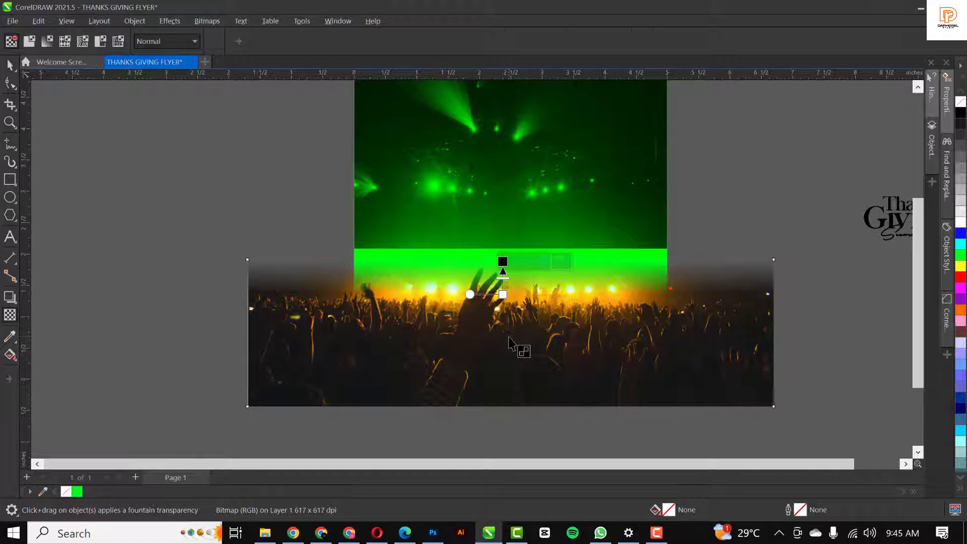
Fine-tune the crowd photo's position so a thin green strip shows below, then cut it
key(space)
drag(506, 353, 518, 312)
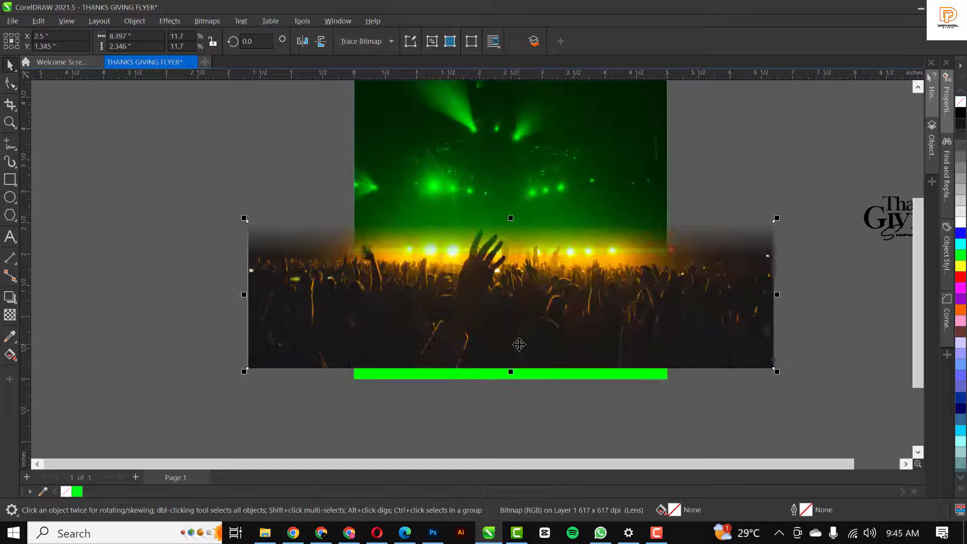
drag(518, 345, 519, 365)
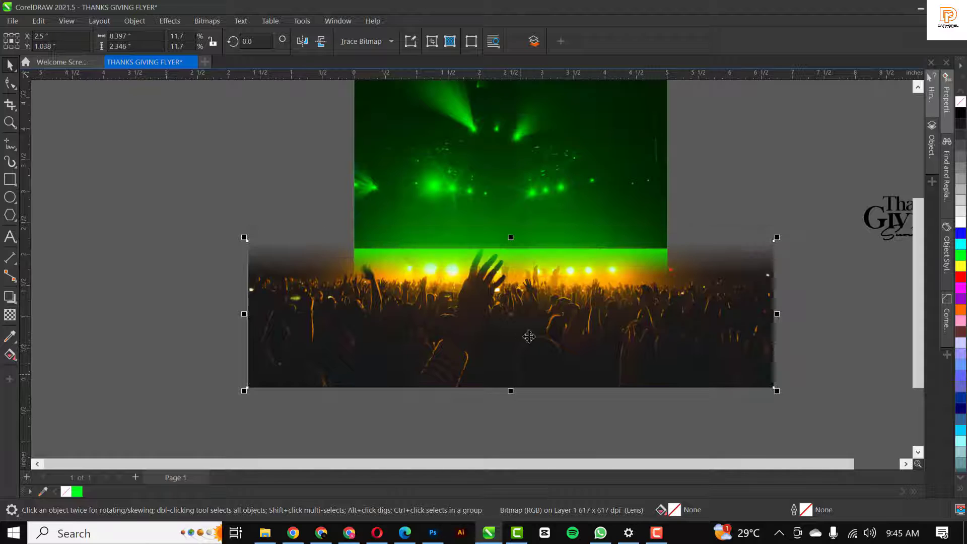
drag(531, 329, 526, 305)
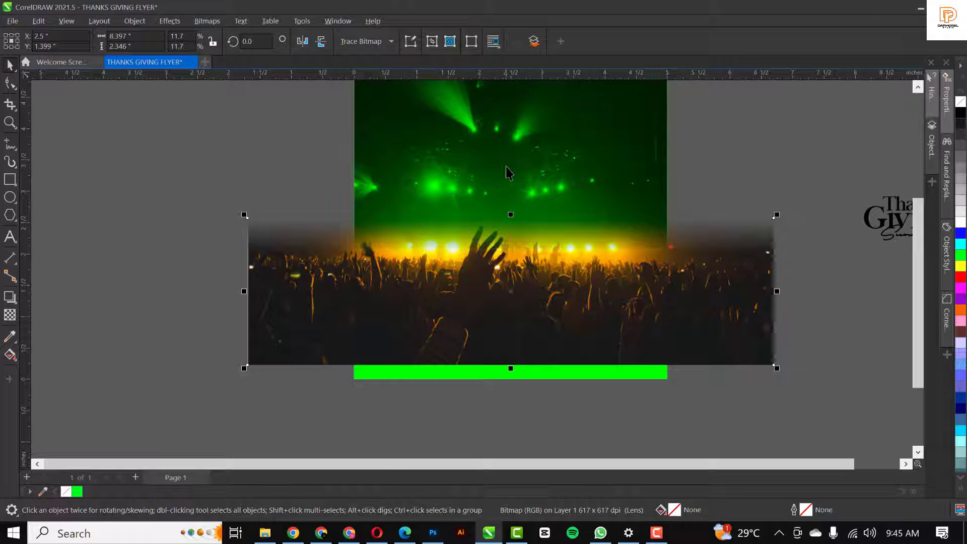
key(ctrl+x)
Paste the crowd photo inside the green frame and draw a wide rectangle across its bottom
double_click(527, 293)
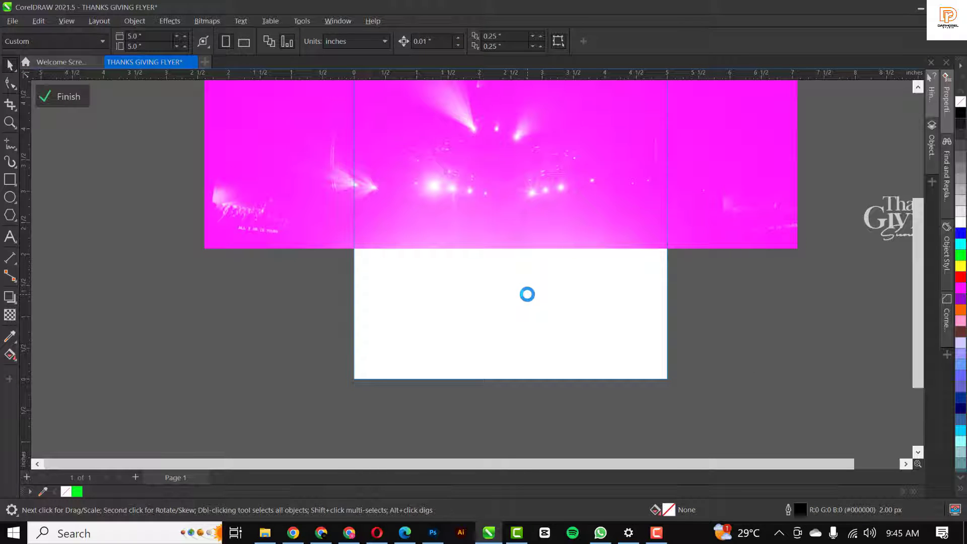
key(ctrl+v)
click(11, 179)
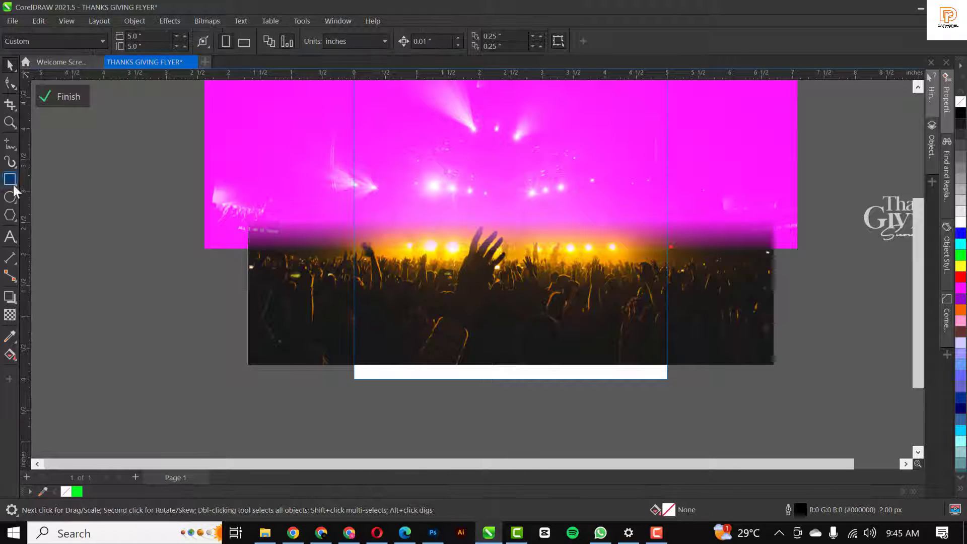
drag(336, 331, 676, 409)
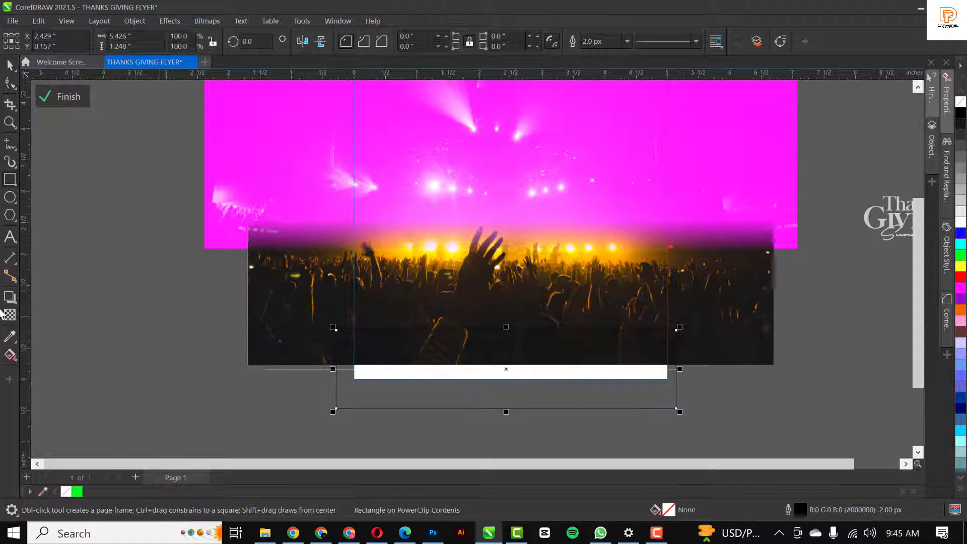
Fill the rectangle with a dark colour sampled from the crowd photo and remove its outline
click(10, 337)
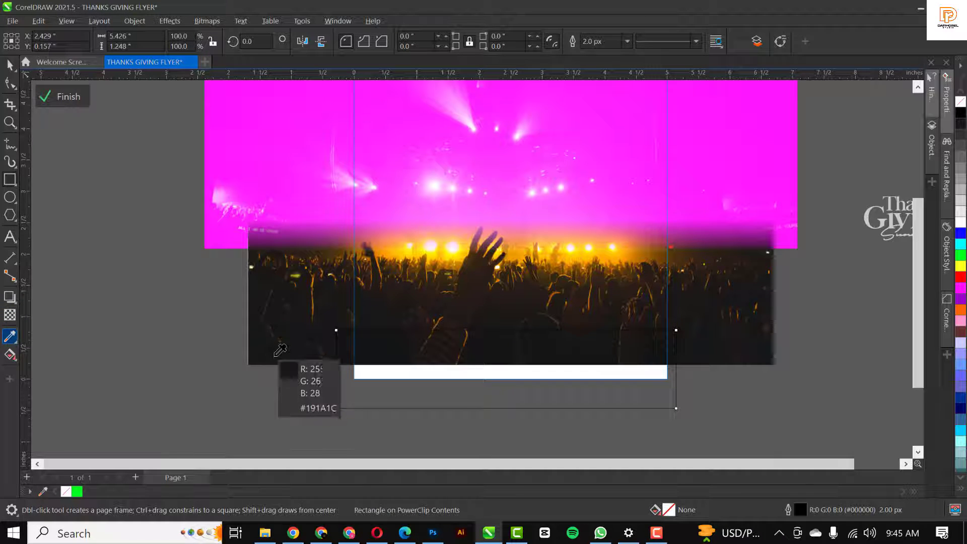
click(280, 350)
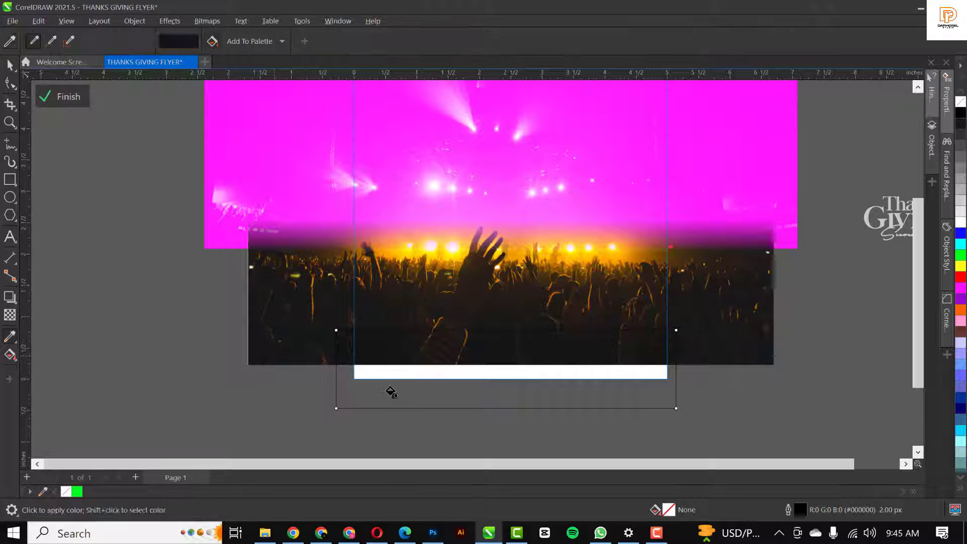
click(392, 392)
key(space)
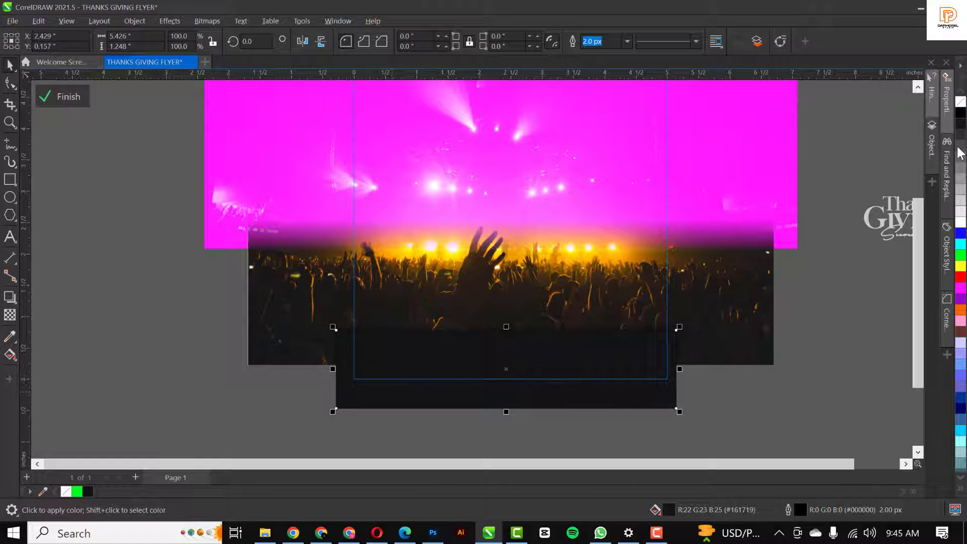
right_click(959, 104)
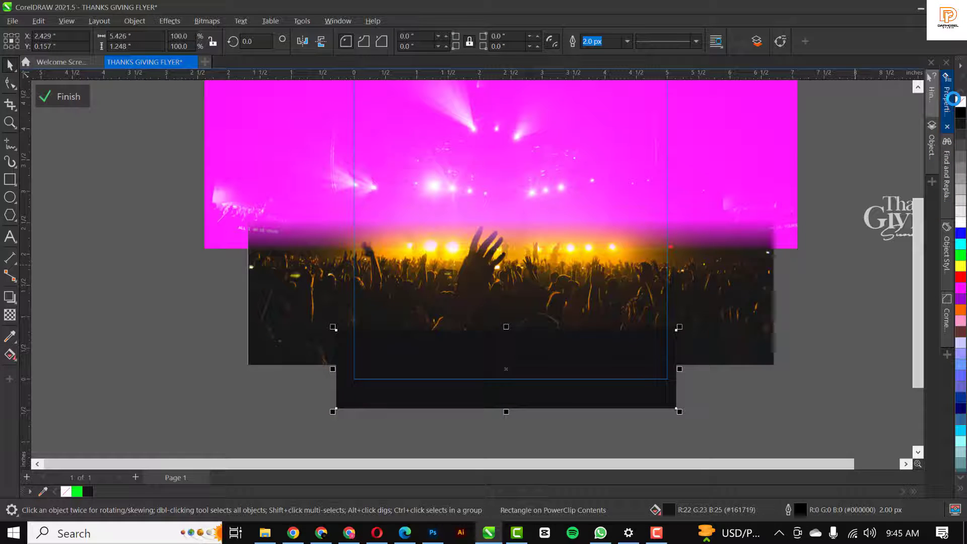
Fade the dark rectangle's top with a fountain transparency, stretch it taller, and finish PowerClip editing
click(10, 315)
drag(500, 363, 500, 337)
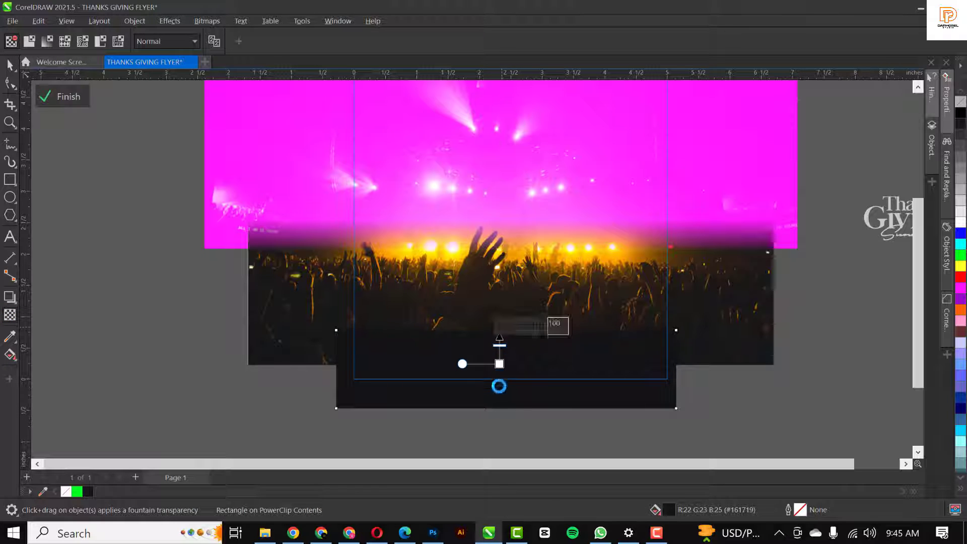
key(space)
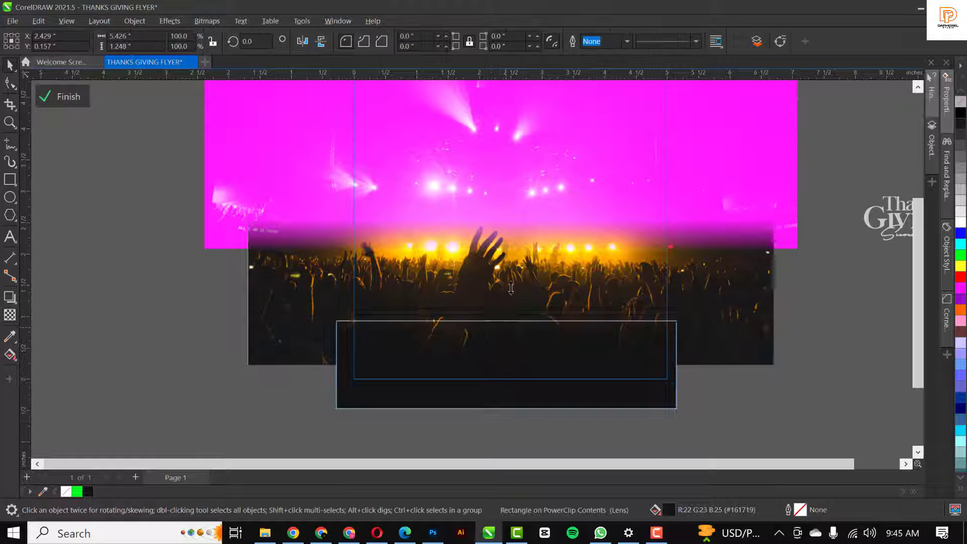
drag(511, 288, 510, 281)
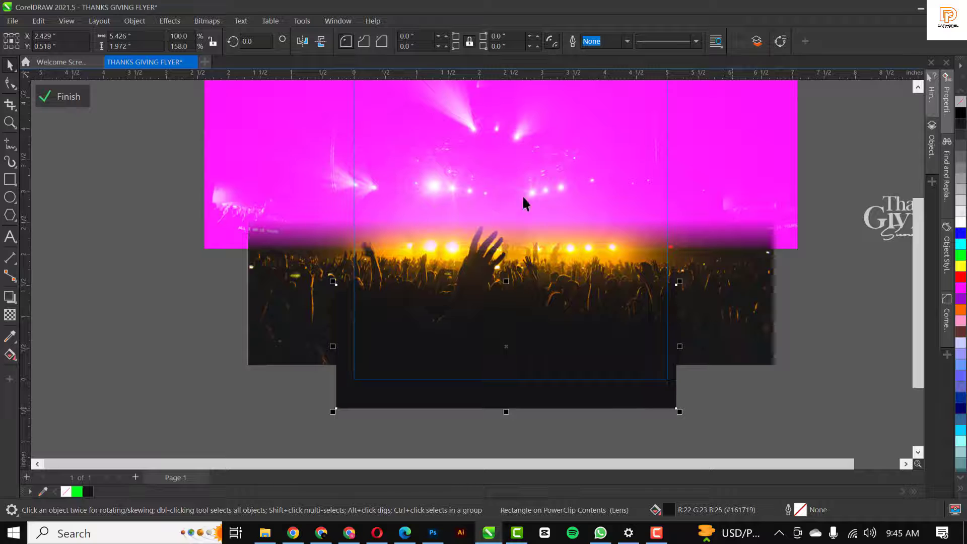
click(70, 97)
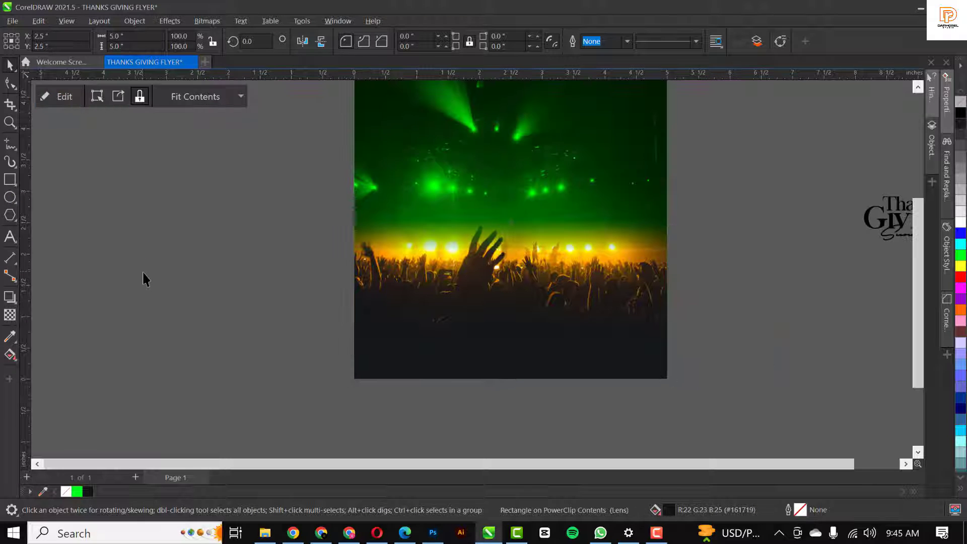
Fit the framed image and title into view with F4 and select the framed image
click(144, 273)
scroll(397, 292, down, 1)
click(572, 226)
click(692, 278)
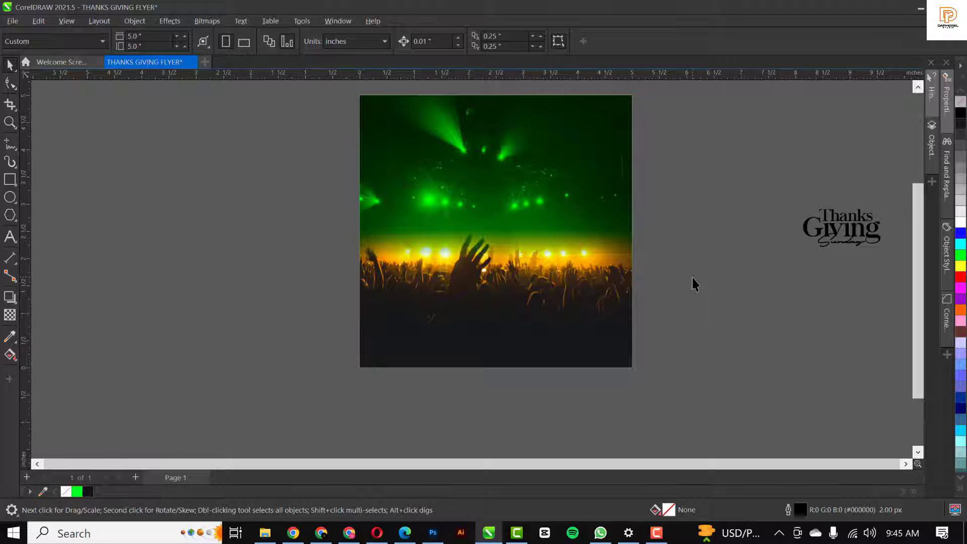
key(F4)
click(344, 216)
scroll(488, 177, down, 2)
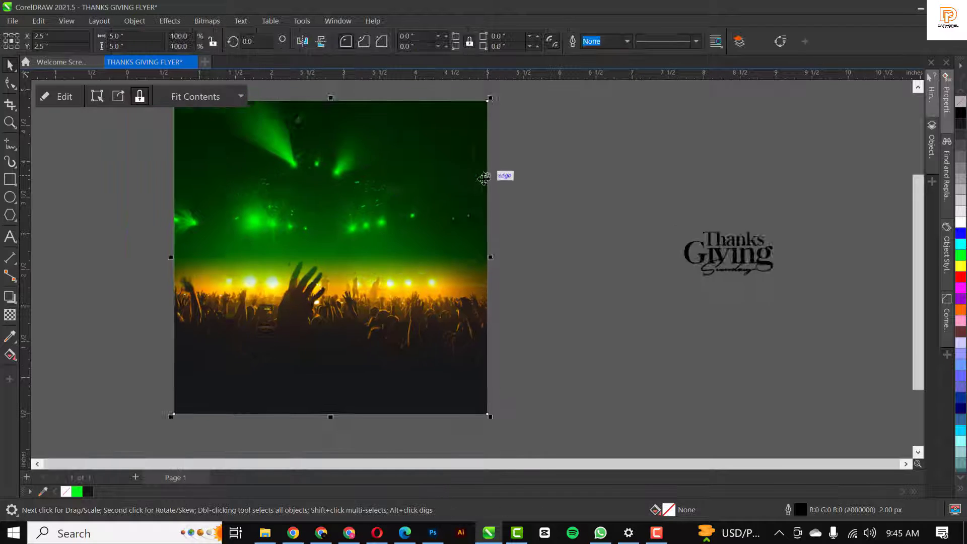
Inside the frame, fade the stage-lights image downward into the crowd with a fountain transparency
double_click(412, 154)
scroll(493, 210, down, 1)
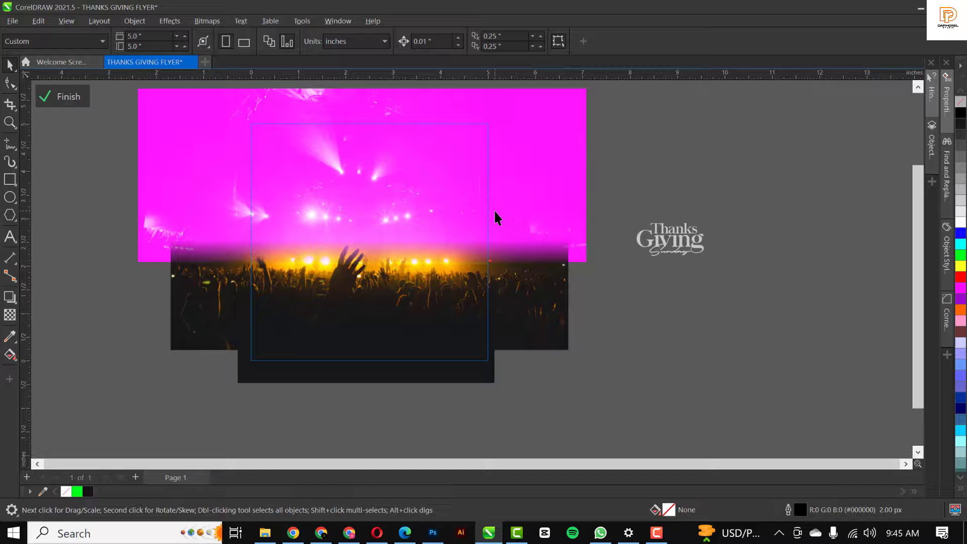
click(549, 145)
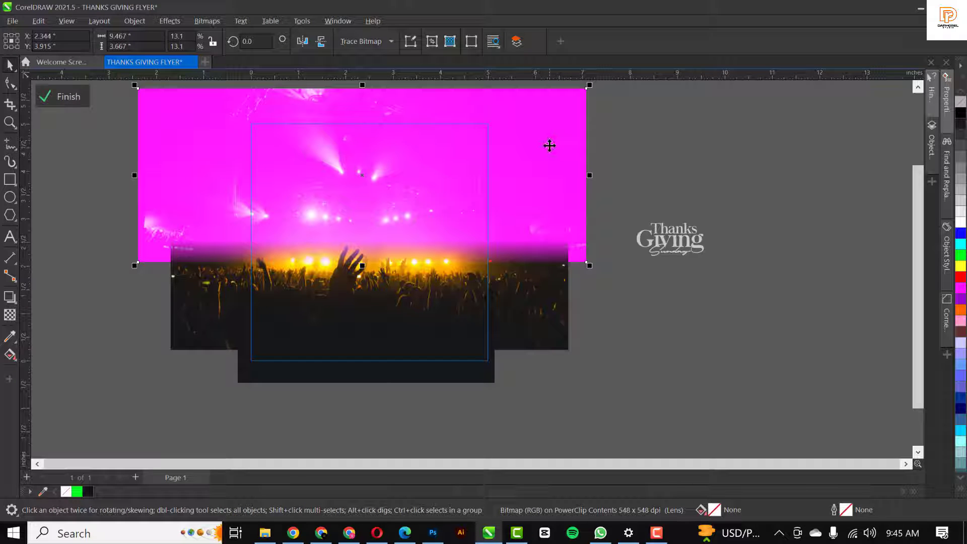
click(550, 146)
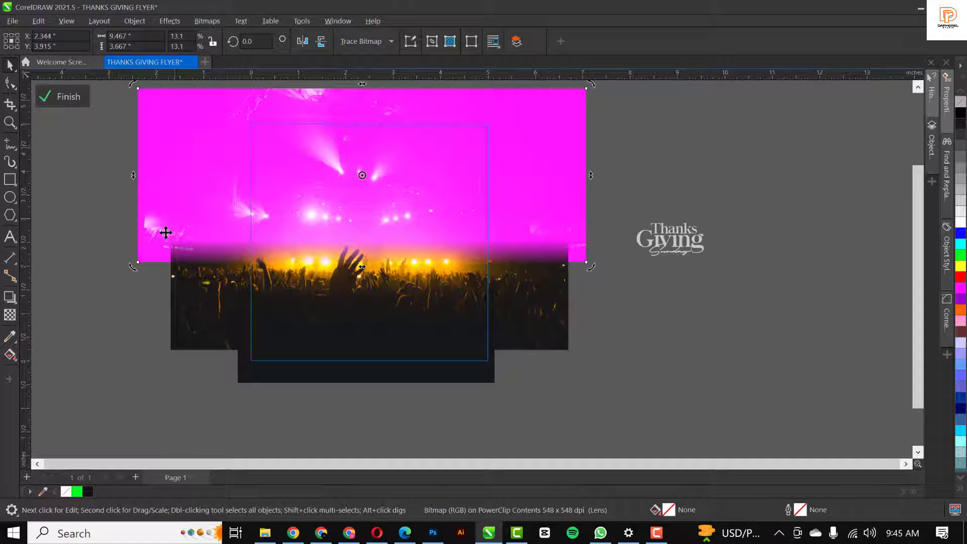
click(10, 316)
drag(328, 185, 329, 254)
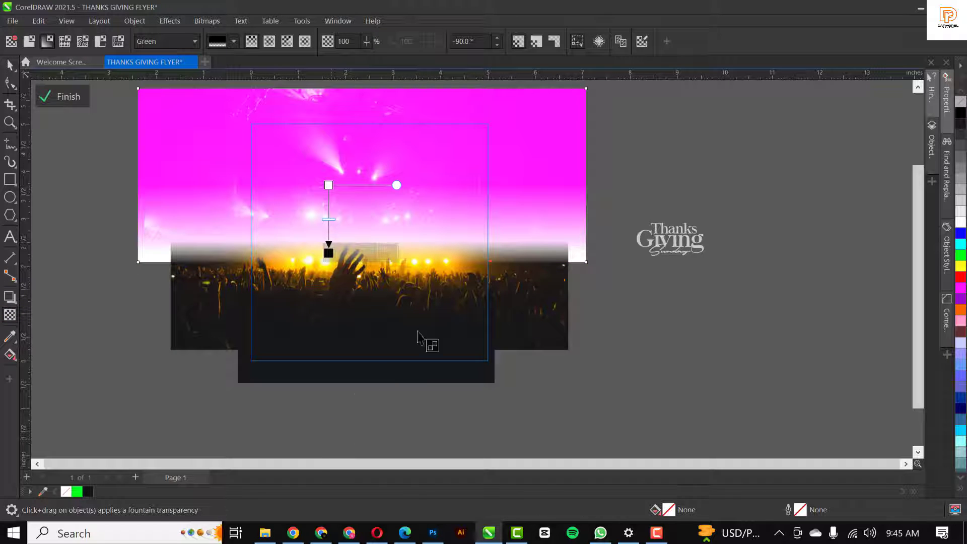
key(space)
ctrl+click(718, 185)
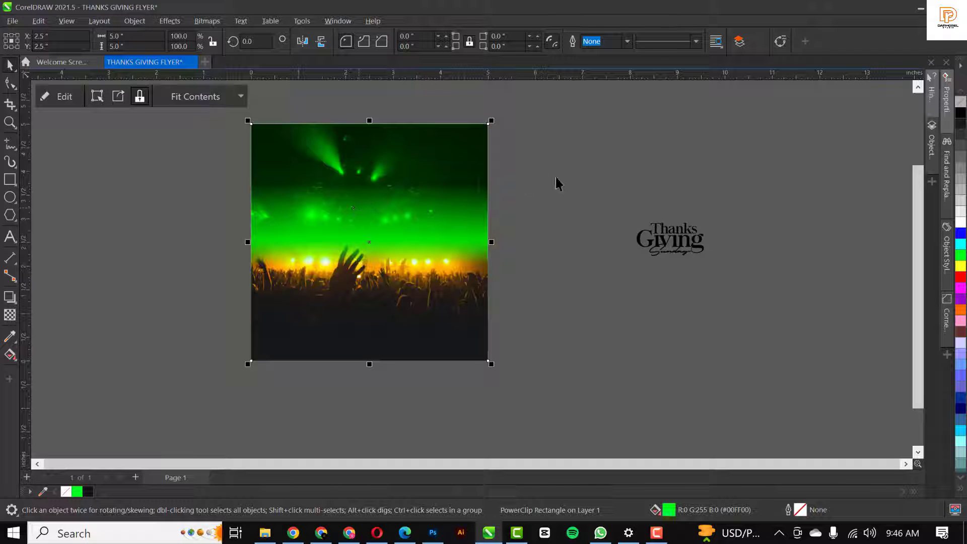
Move the Thanks Giving title left, closer to the green concert image
click(582, 160)
scroll(307, 191, up, 1)
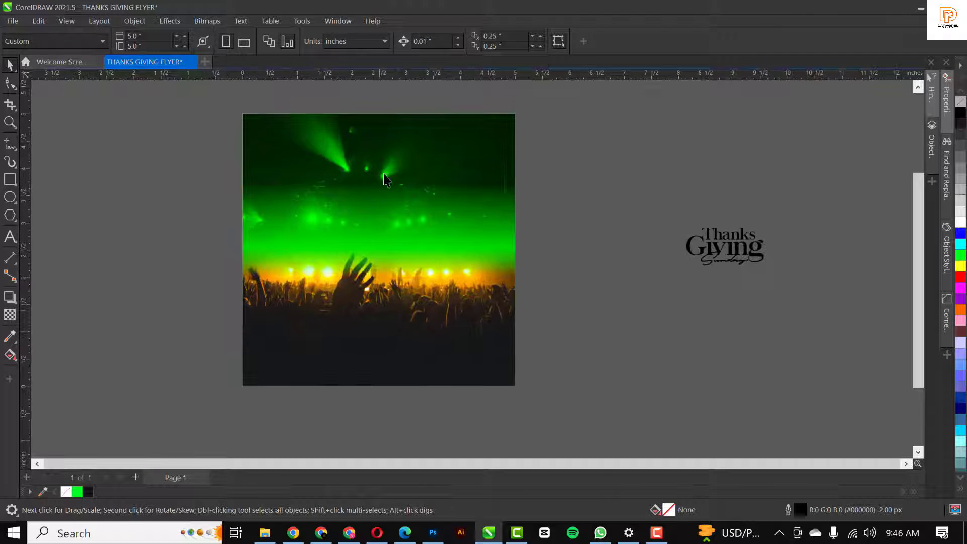
click(418, 164)
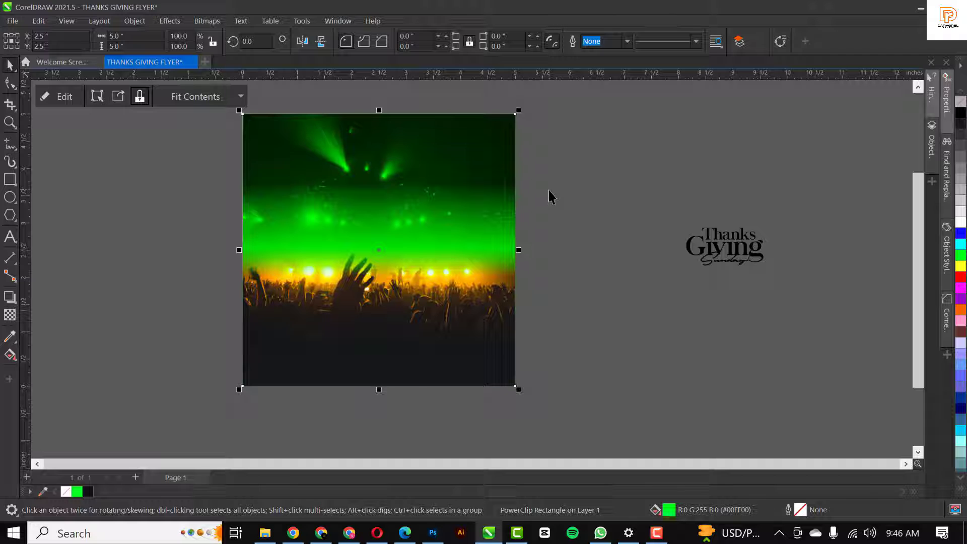
click(638, 159)
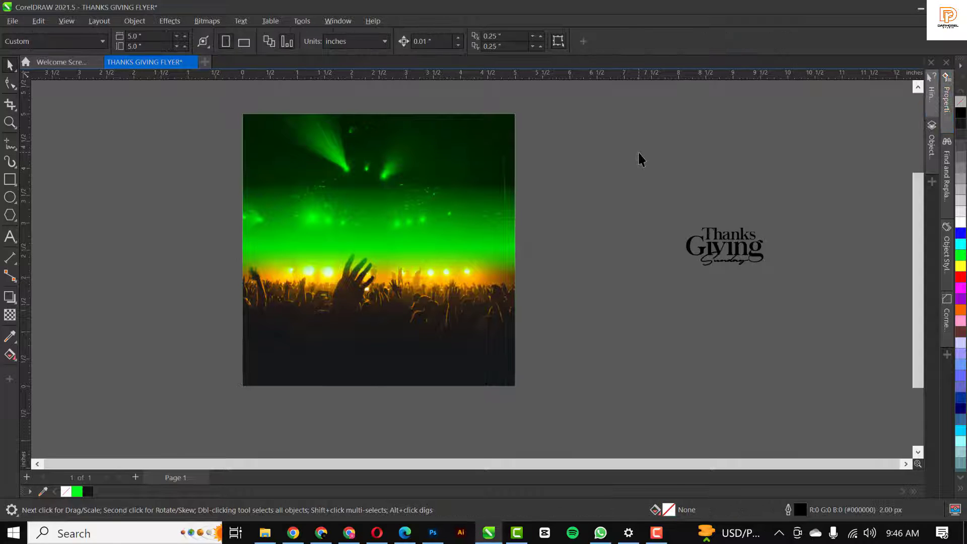
scroll(639, 158, up, 1)
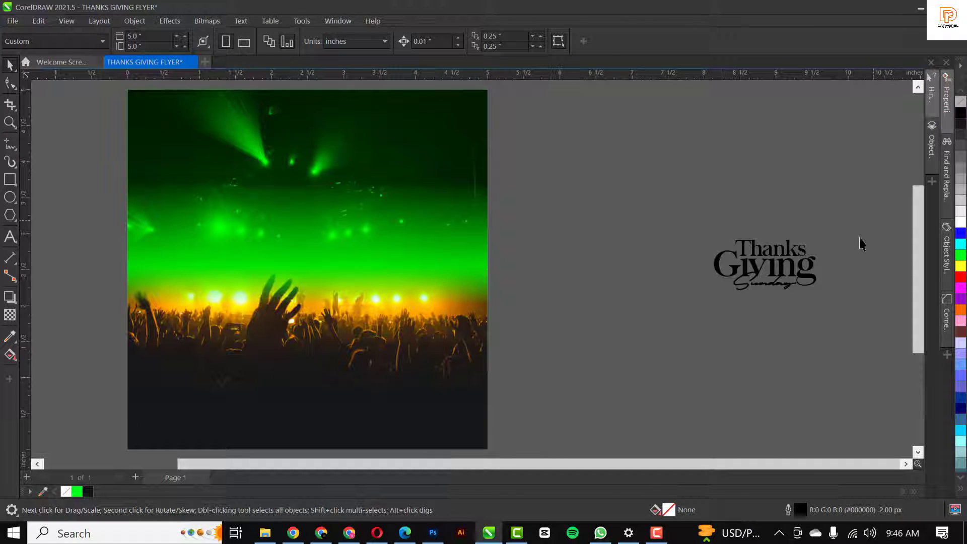
drag(669, 325, 670, 322)
drag(765, 265, 664, 266)
click(704, 187)
Drag the grunge texture image from the RESOURCE FILE folder into the flyer
scroll(702, 181, left, 2)
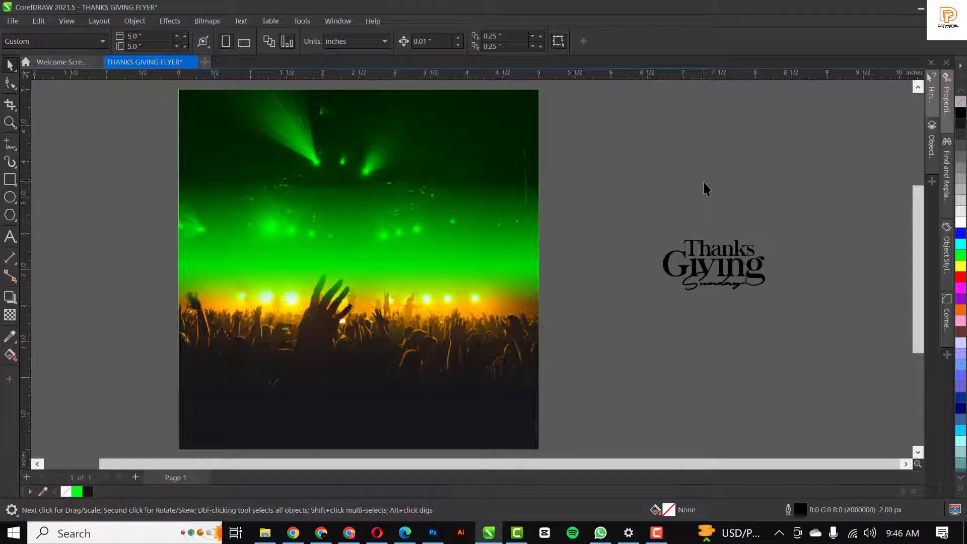
click(380, 286)
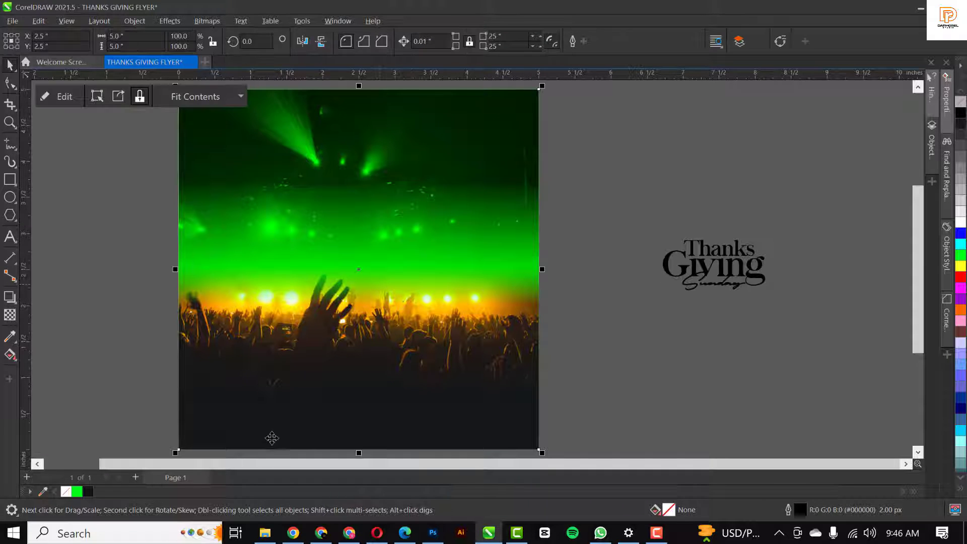
click(267, 534)
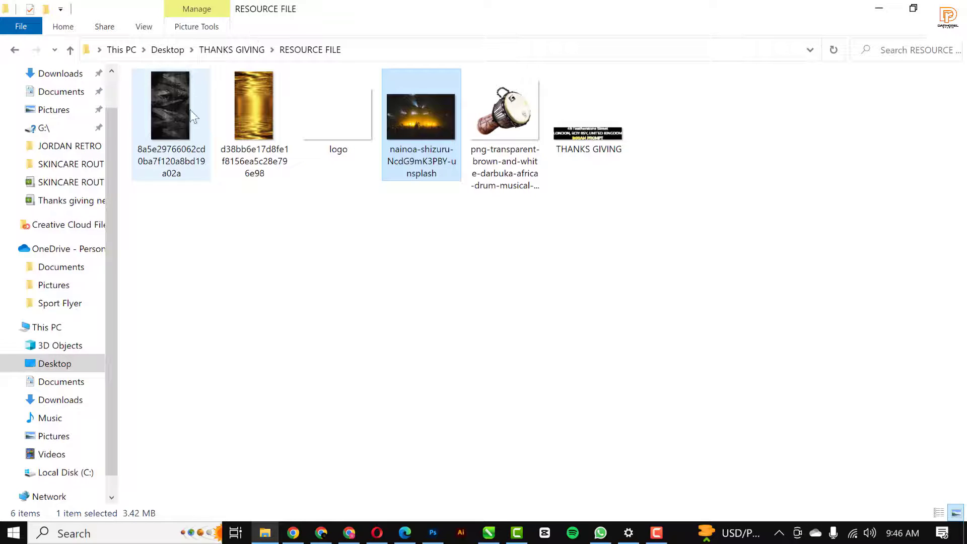
click(180, 121)
drag(202, 166, 121, 200)
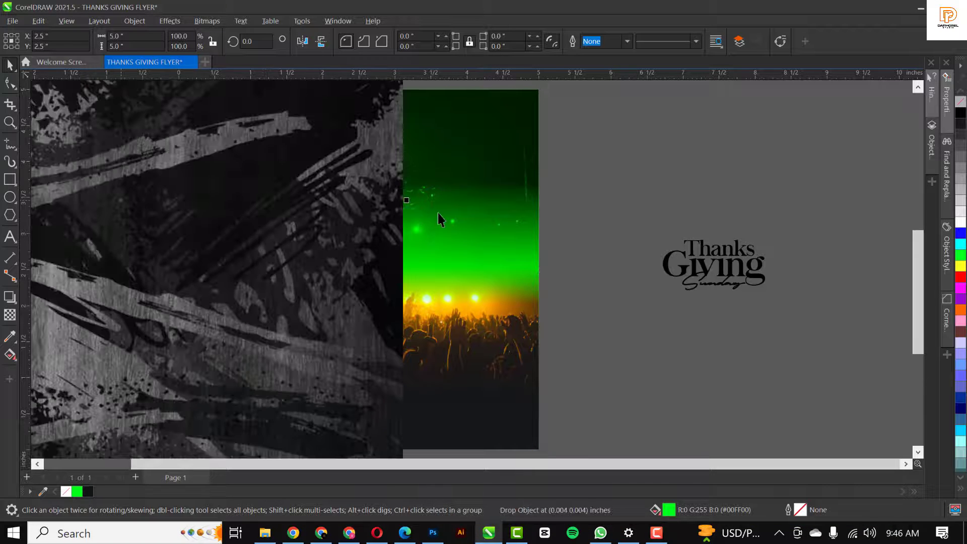
Rotate the grunge texture about 270°, scale it to 45.9%, and lay it over the green square
scroll(435, 217, down, 4)
click(421, 353)
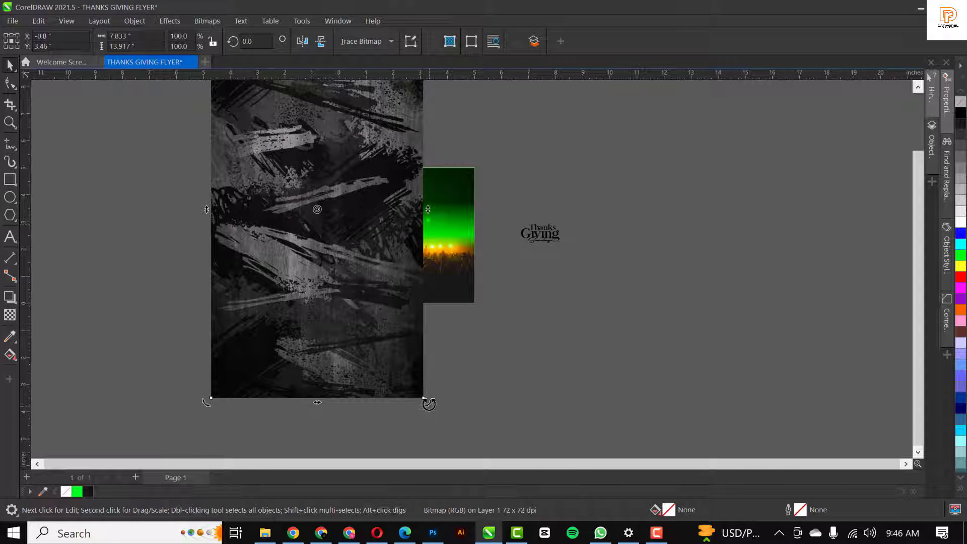
drag(427, 402, 180, 288)
click(328, 217)
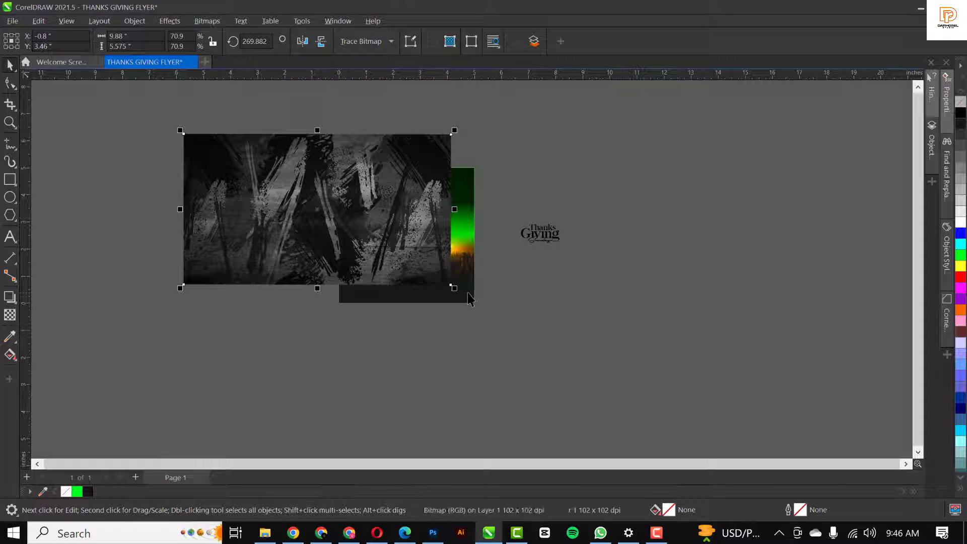
drag(454, 288, 407, 261)
drag(372, 224, 417, 241)
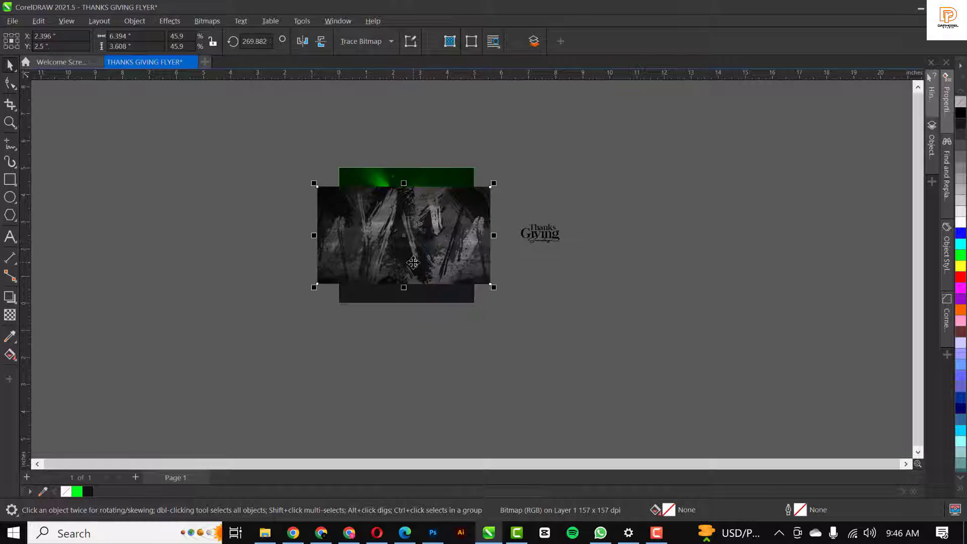
scroll(419, 211, up, 2)
scroll(420, 211, up, 1)
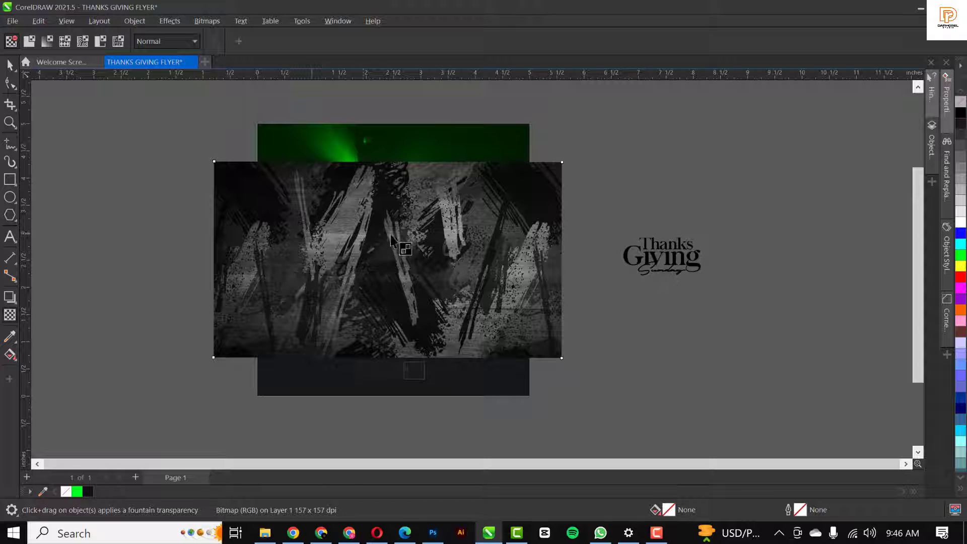
Fade the grunge texture upward with a fountain transparency and convert it to a 300 dpi bitmap
drag(390, 234, 390, 162)
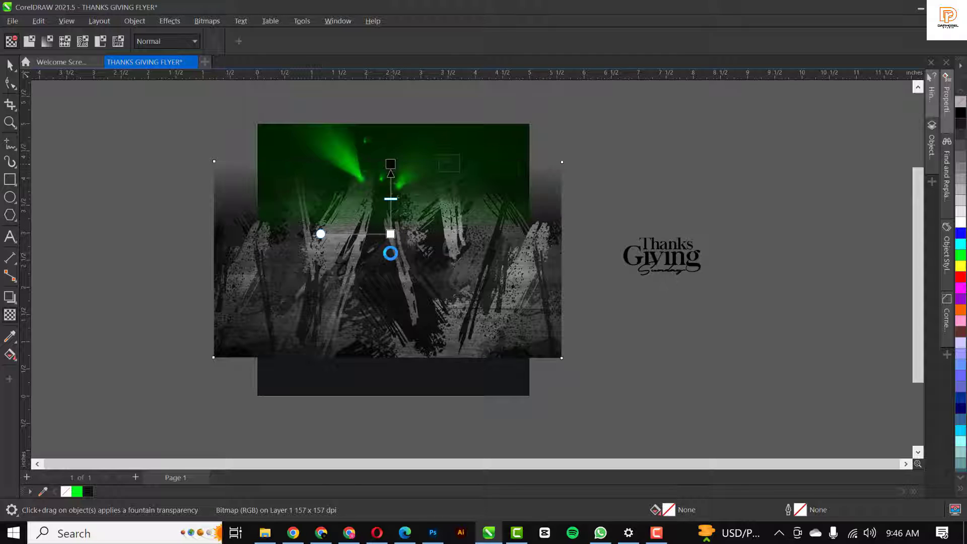
key(space)
click(207, 20)
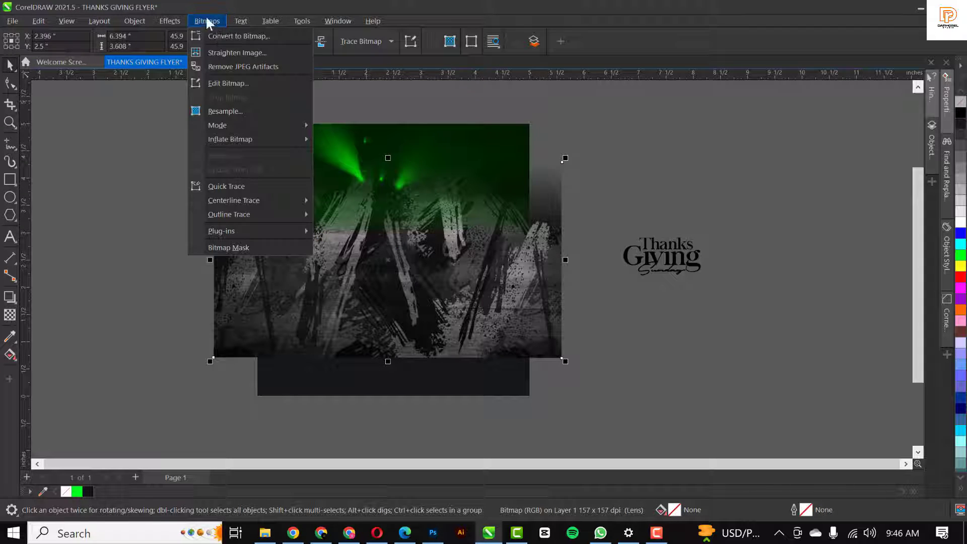
click(222, 36)
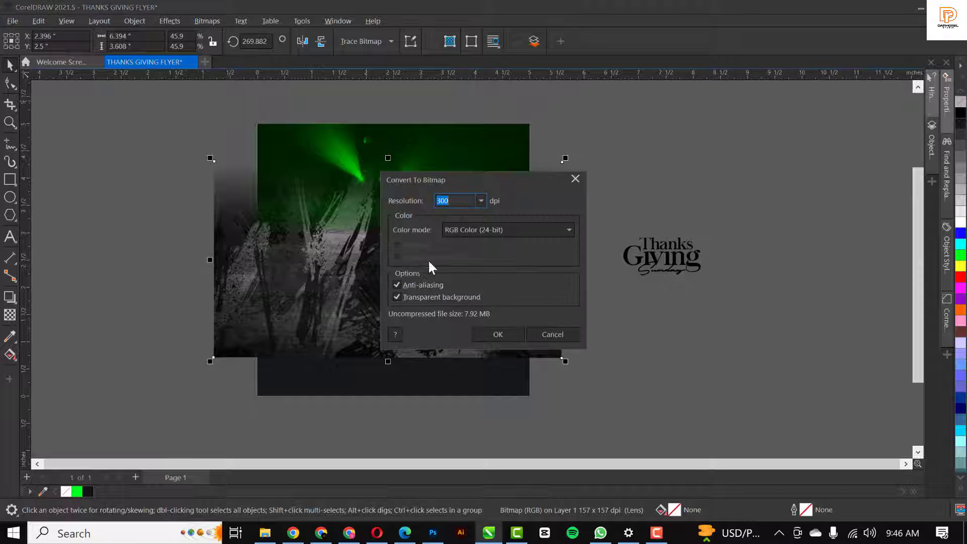
click(498, 332)
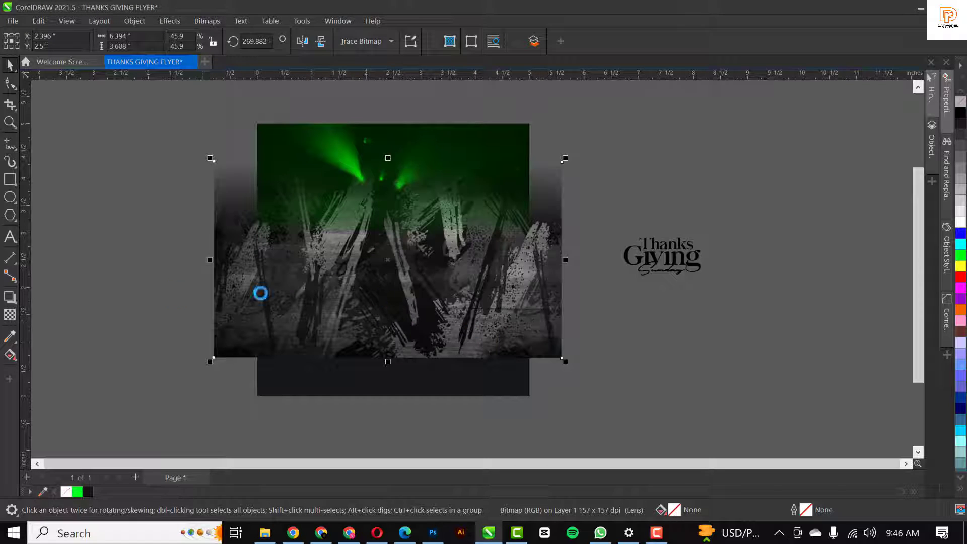
Fade the texture's lower part with another fountain transparency and convert it to a bitmap again
click(10, 314)
drag(401, 272, 403, 347)
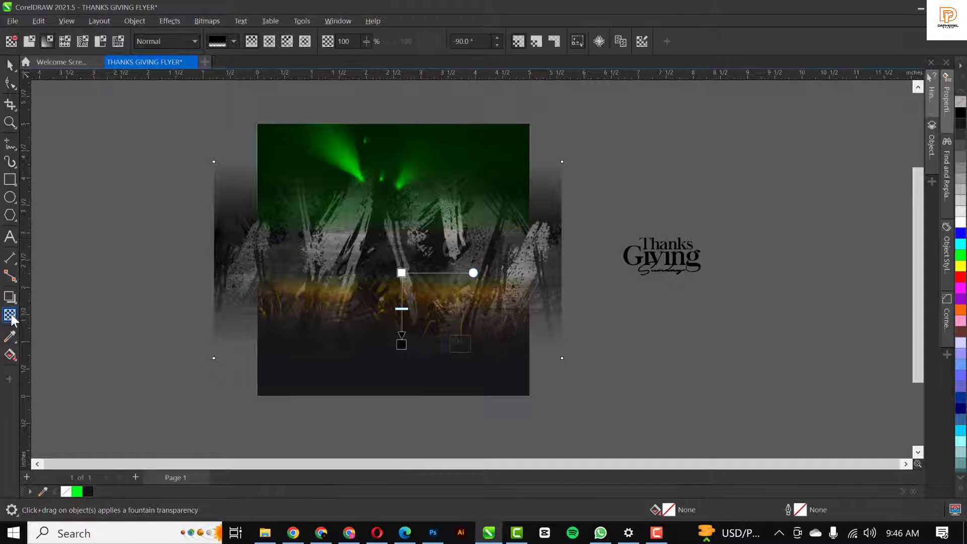
click(210, 19)
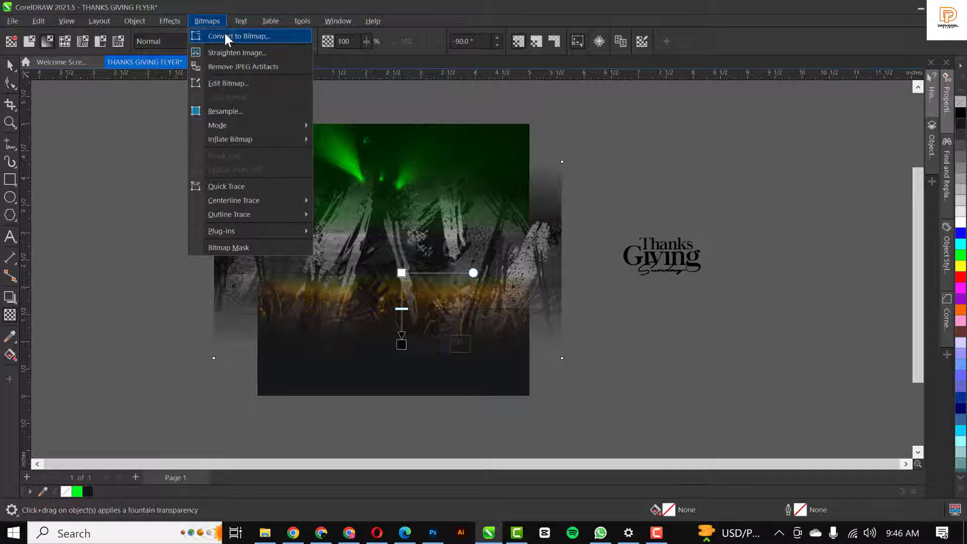
click(225, 33)
click(502, 336)
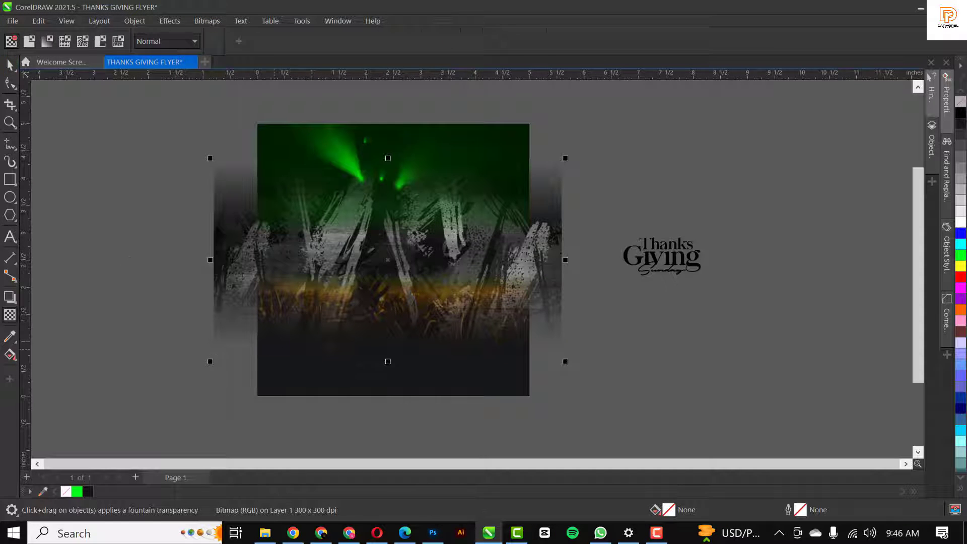
Set the grunge texture's transparency merge mode to Green to tint the concert photo
click(182, 41)
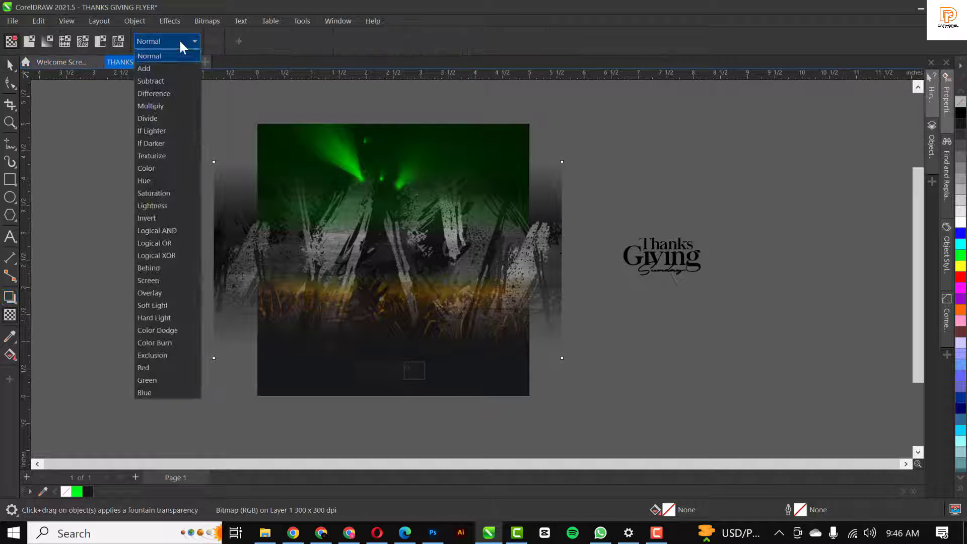
click(159, 379)
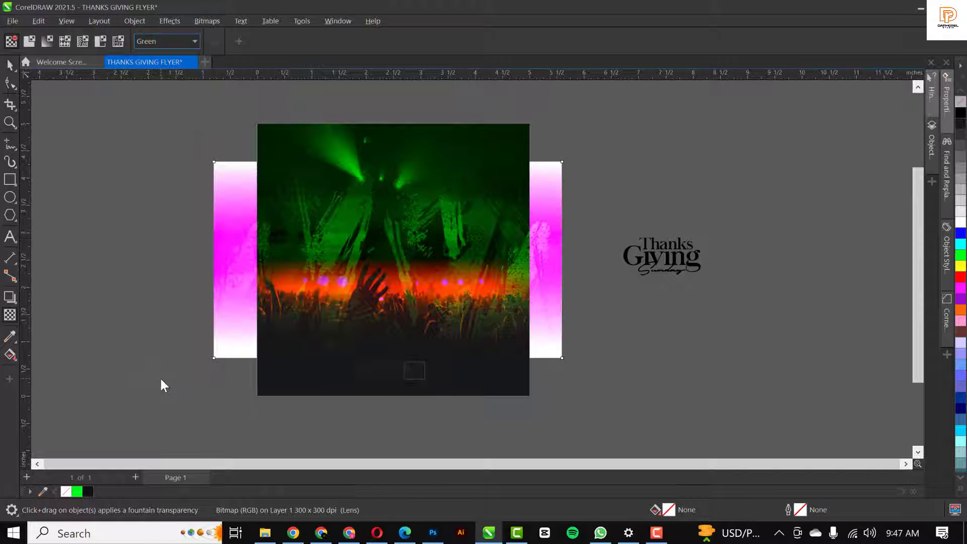
click(14, 68)
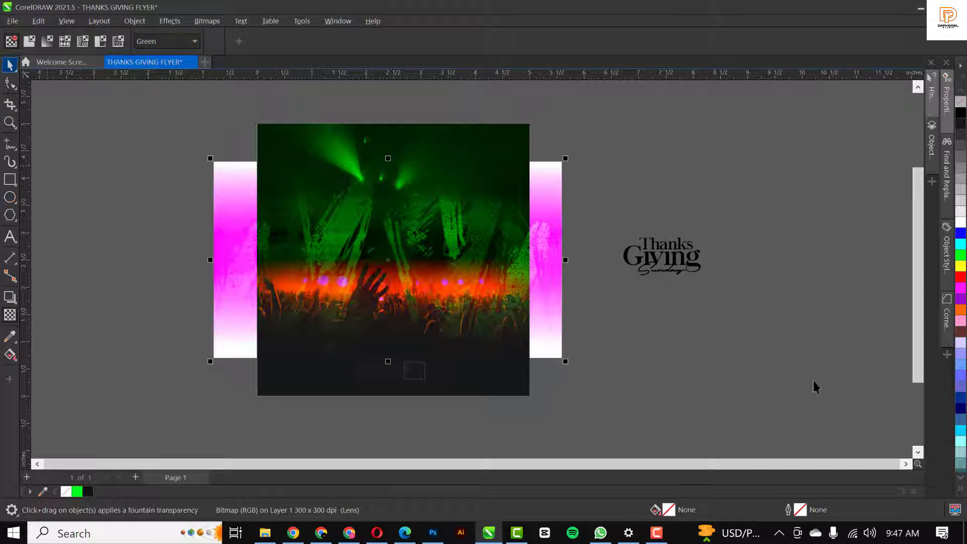
click(396, 364)
Shorten the tinted texture from the bottom, undoing a trial move to the left
drag(390, 361, 393, 323)
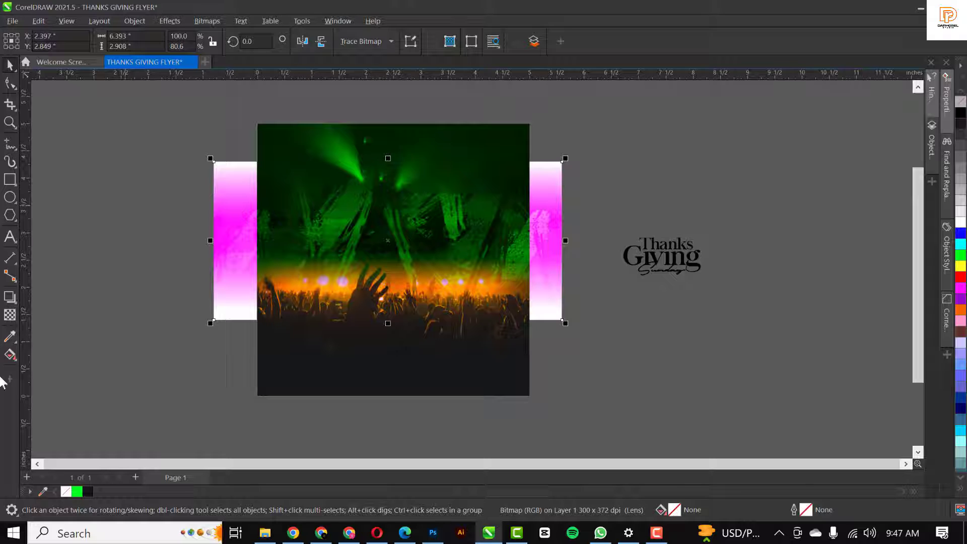
click(9, 316)
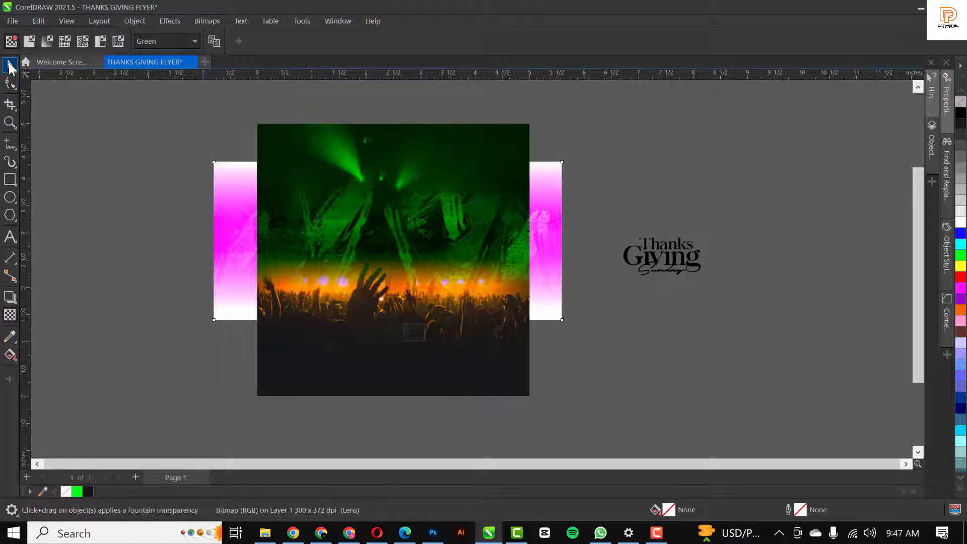
click(9, 65)
drag(358, 224, 273, 216)
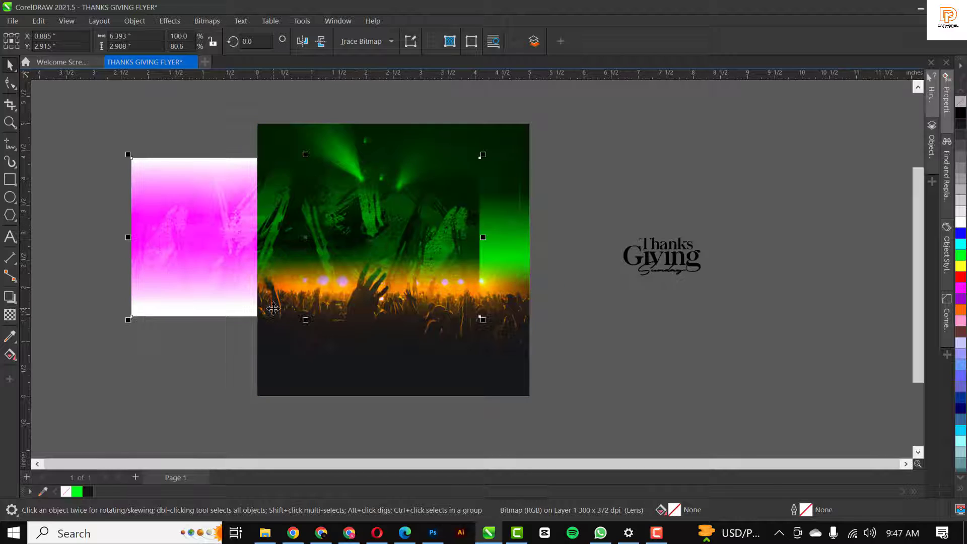
key(ctrl+z)
Convert the grunge texture to a bitmap
click(205, 21)
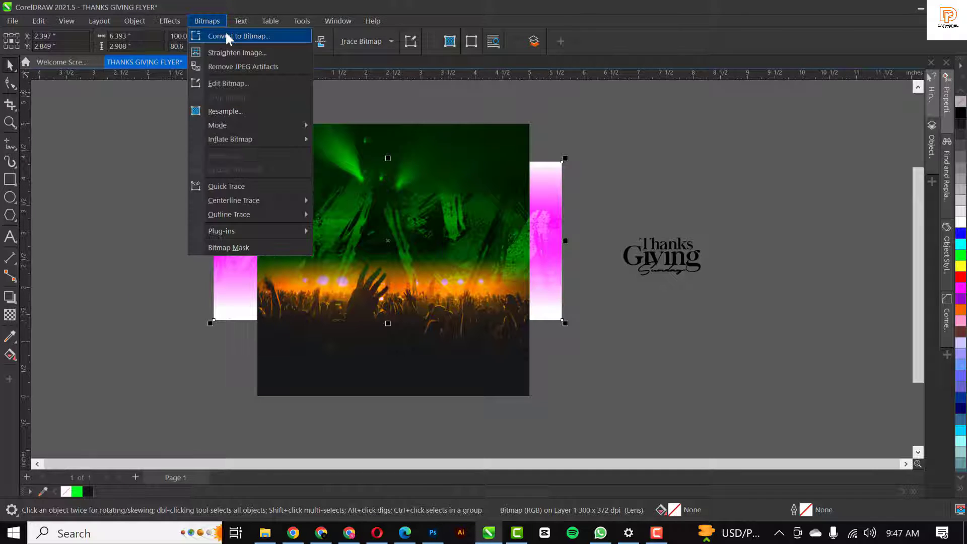
click(230, 35)
click(497, 334)
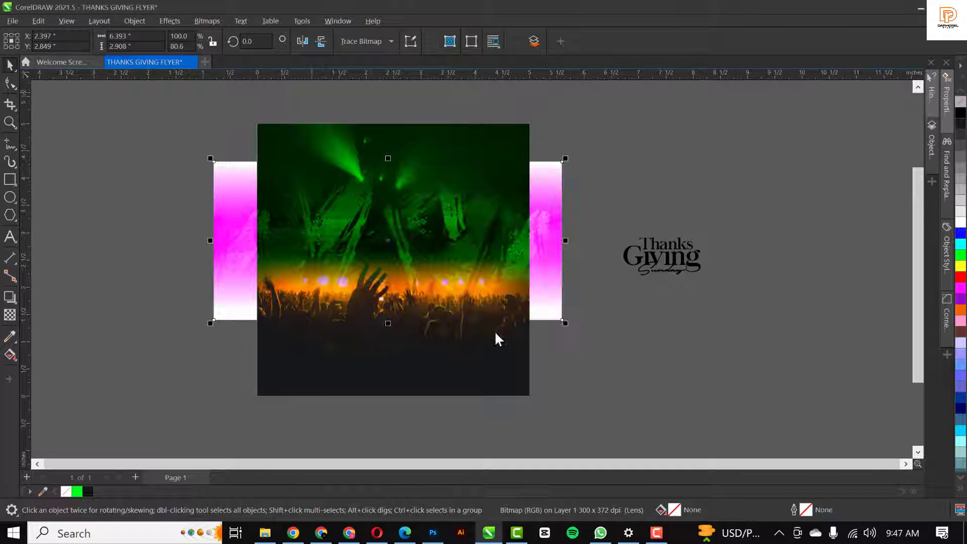
click(219, 24)
click(222, 32)
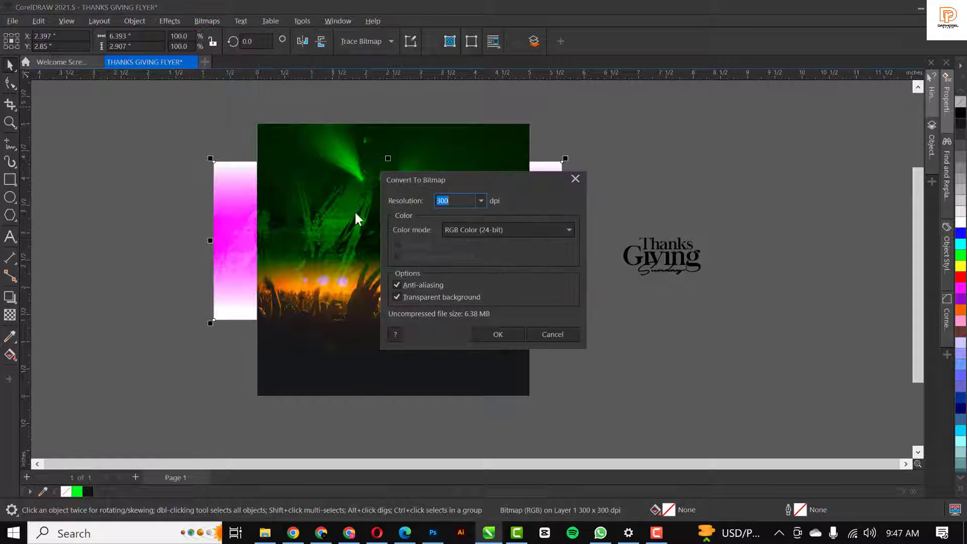
click(499, 335)
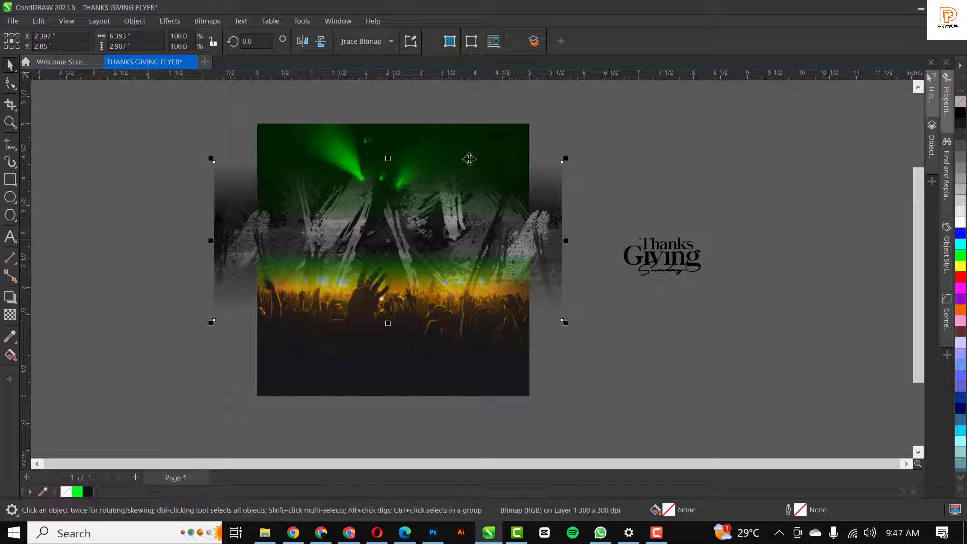
Squeeze the bitmap to 87.9% height and reapply the Green merge mode
drag(388, 158, 388, 168)
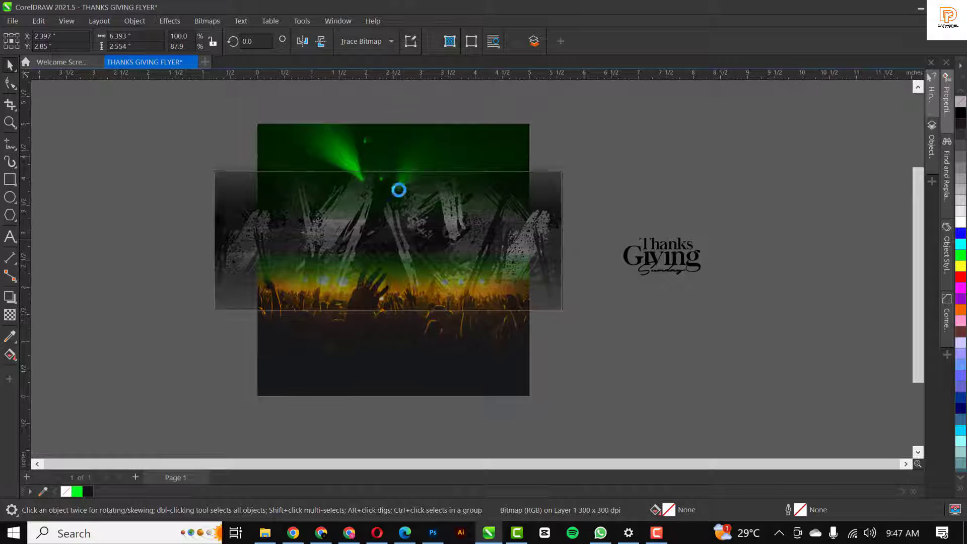
click(9, 316)
click(150, 41)
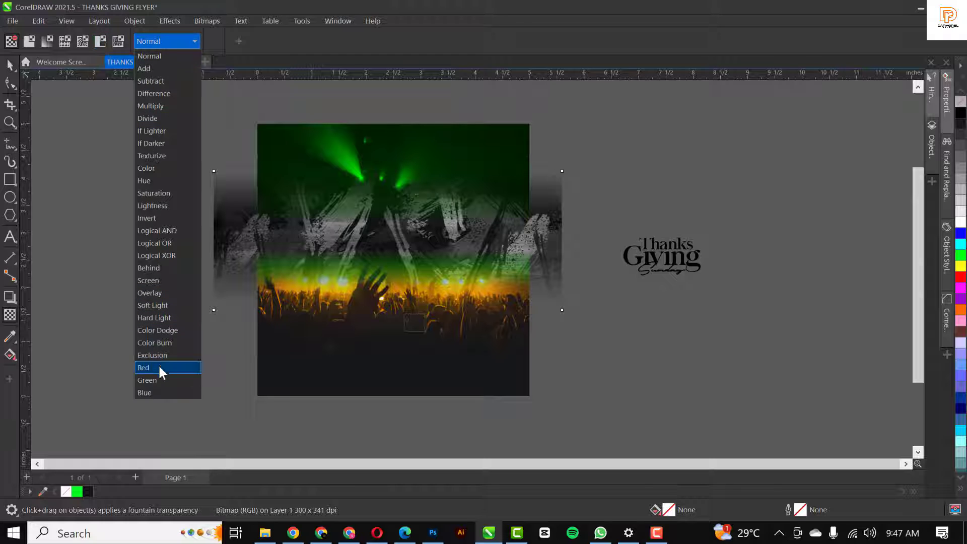
click(158, 380)
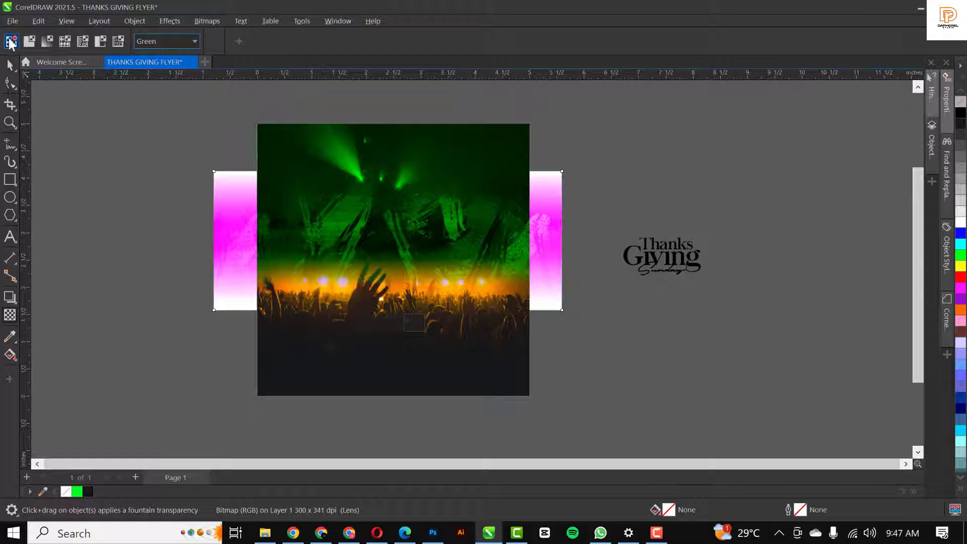
click(10, 66)
click(425, 259)
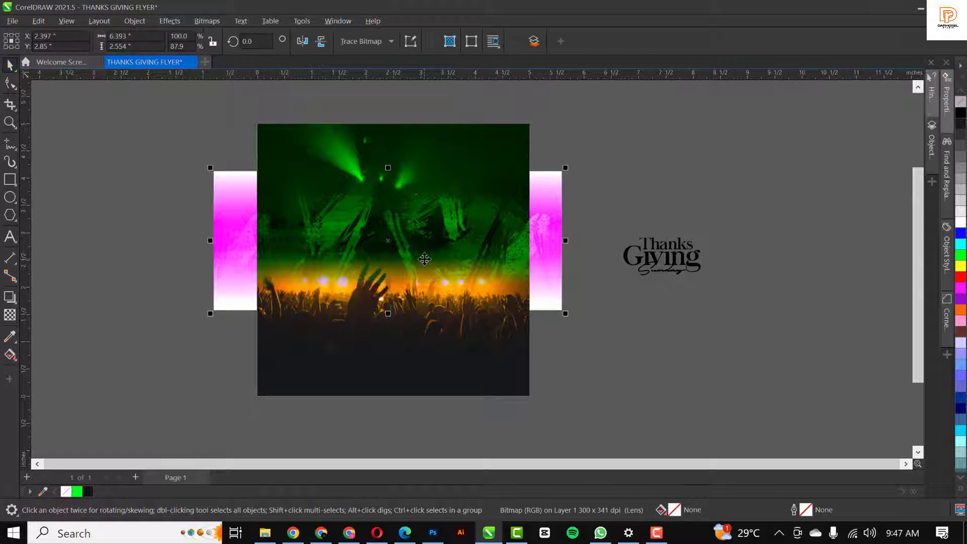
Inside the square frame's PowerClip, bring the crowd photo to the front
double_click(468, 215)
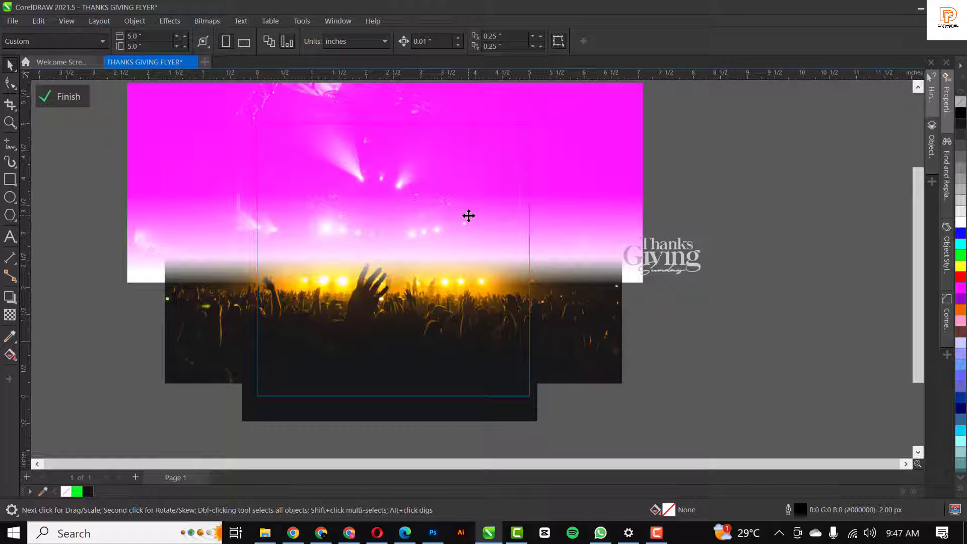
click(469, 216)
click(615, 367)
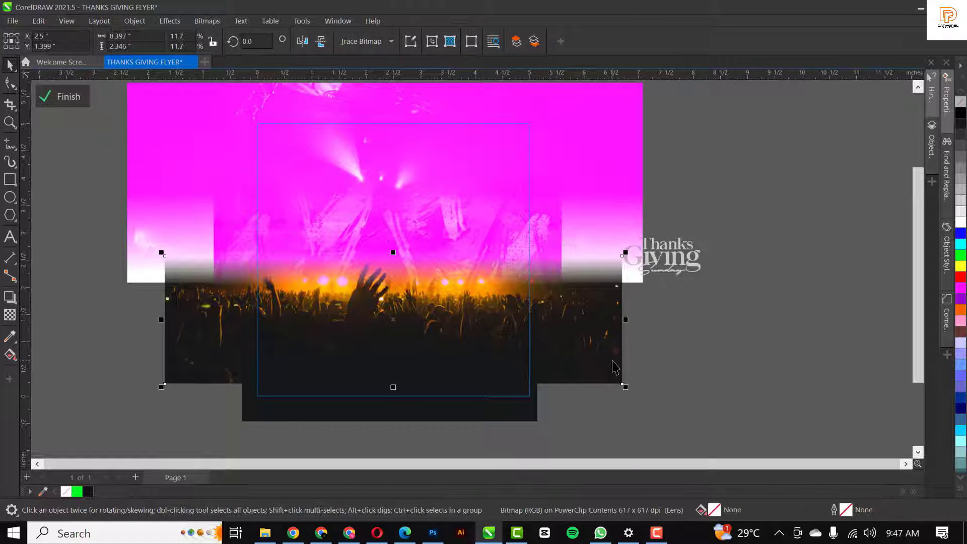
key(shift+Page_Up)
ctrl+click(752, 363)
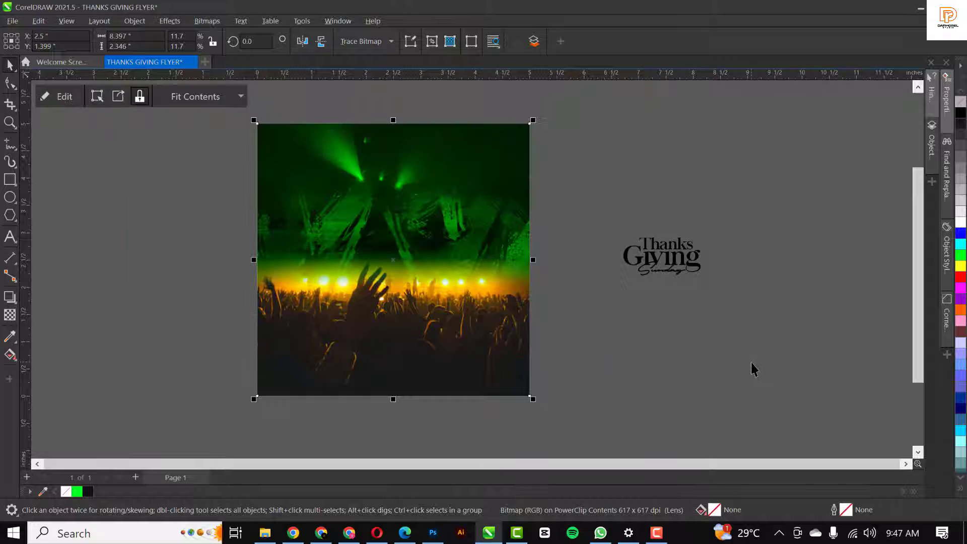
click(754, 371)
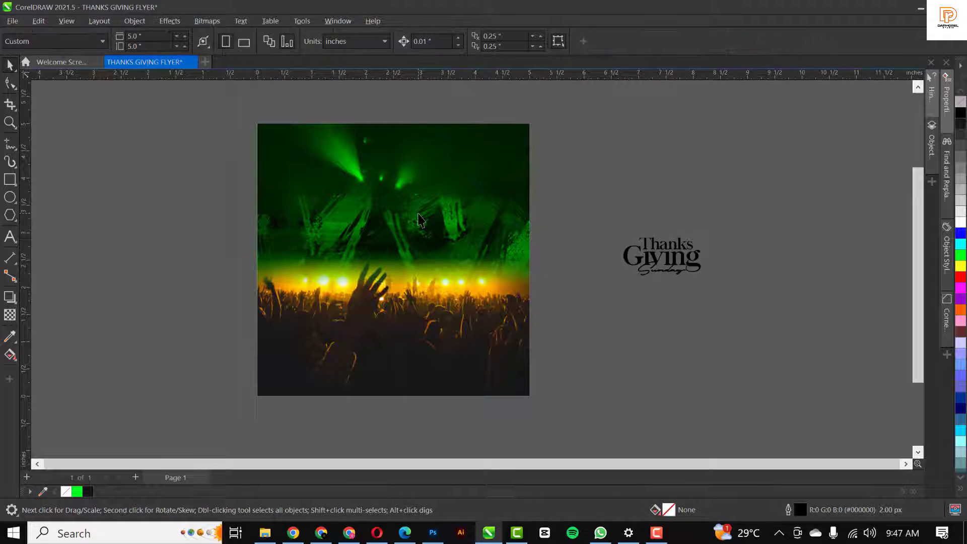
scroll(421, 221, up, 1)
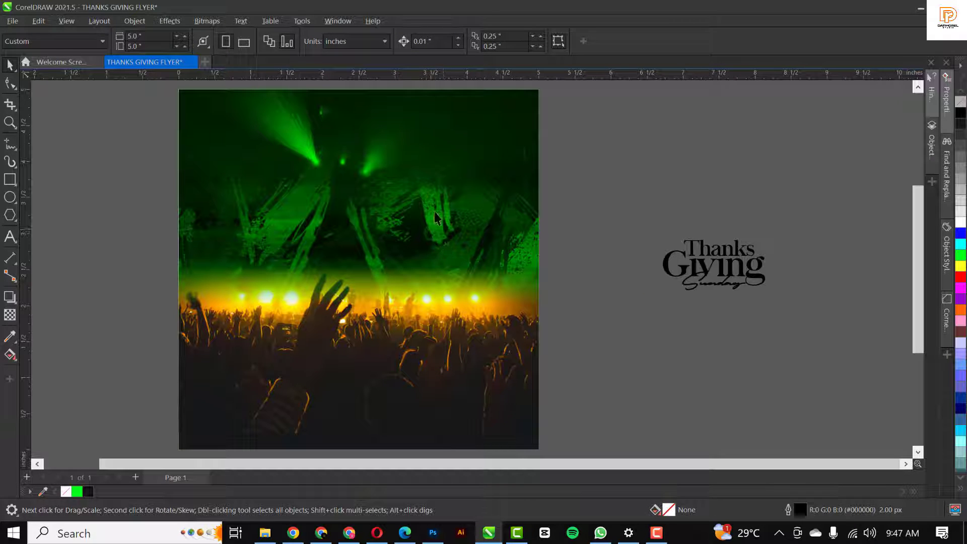
Move both the green photo and the crowd photo lower inside the frame
click(423, 341)
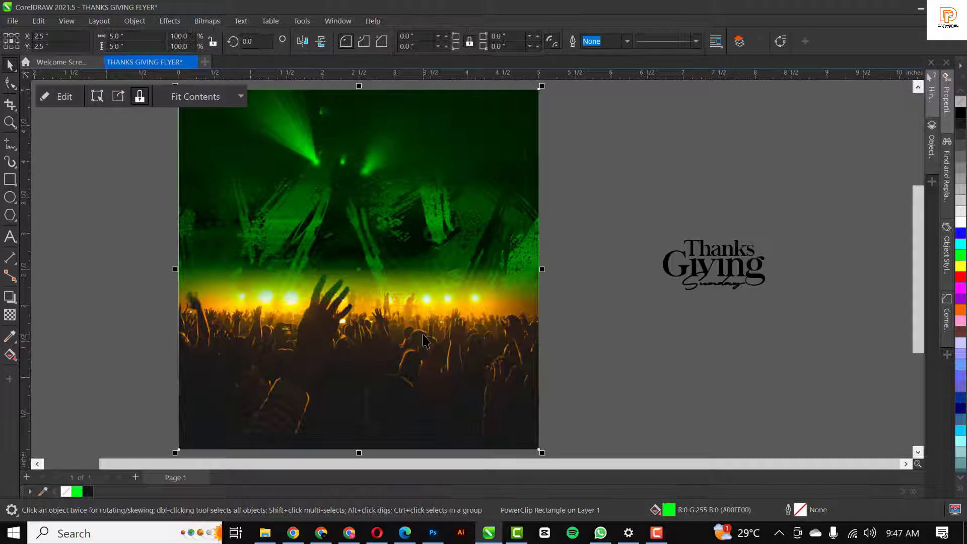
ctrl+click(427, 303)
scroll(427, 303, down, 2)
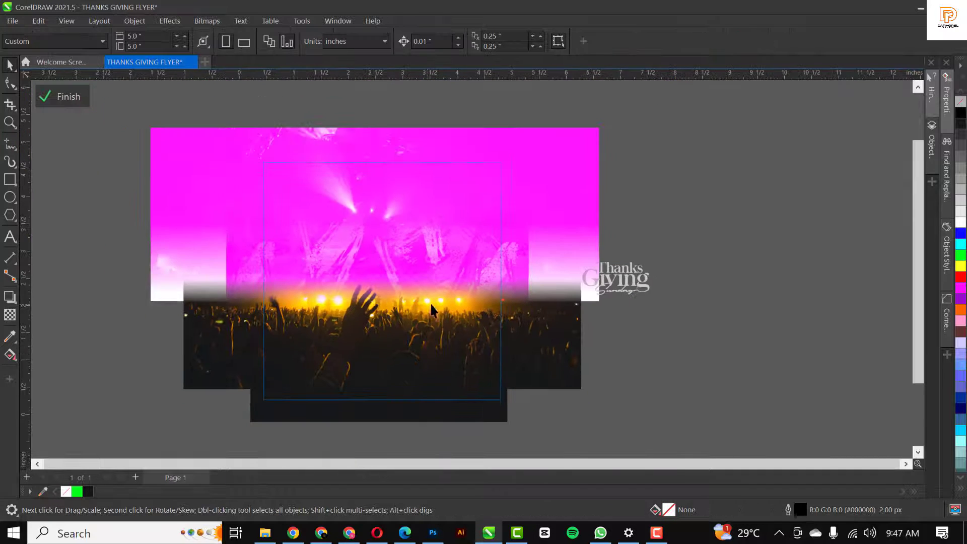
click(417, 418)
shift+click(220, 354)
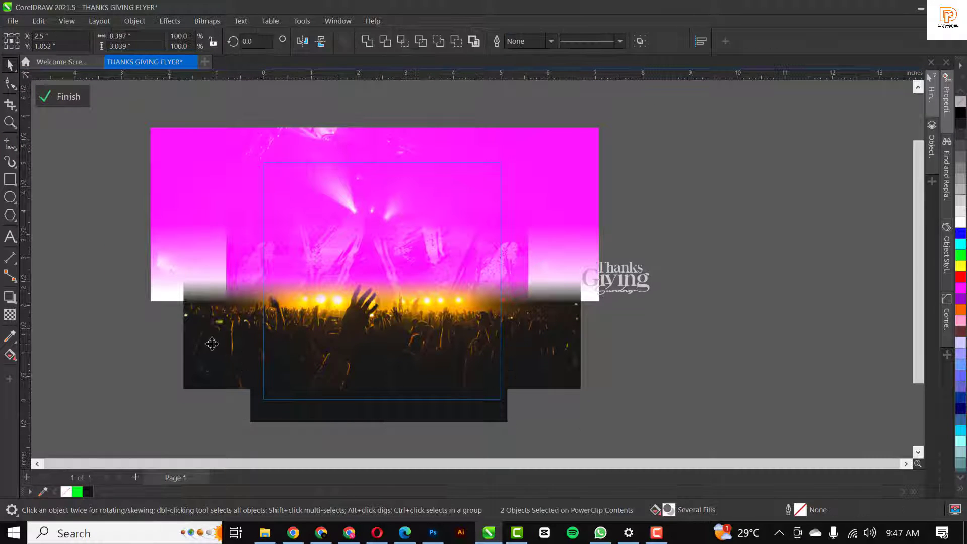
drag(211, 344, 211, 363)
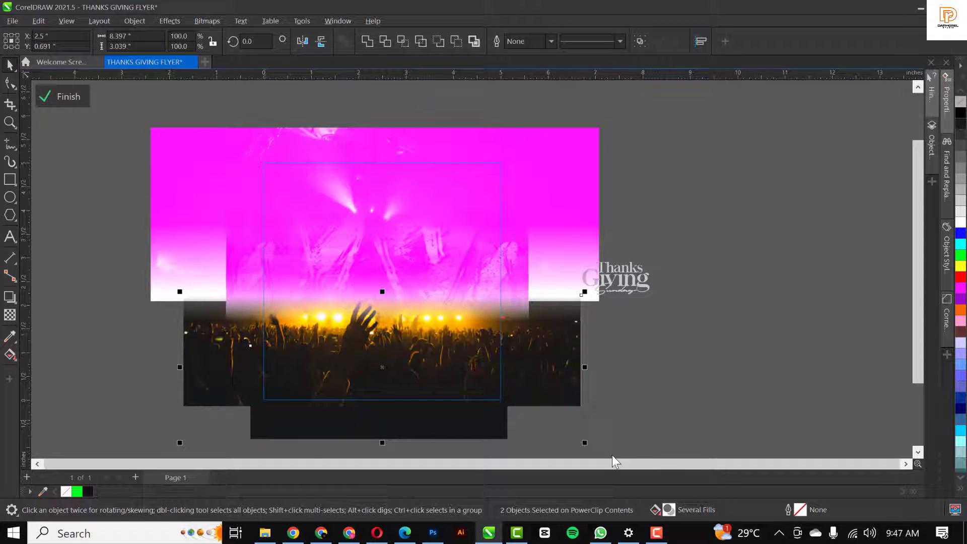
ctrl+click(779, 357)
click(778, 357)
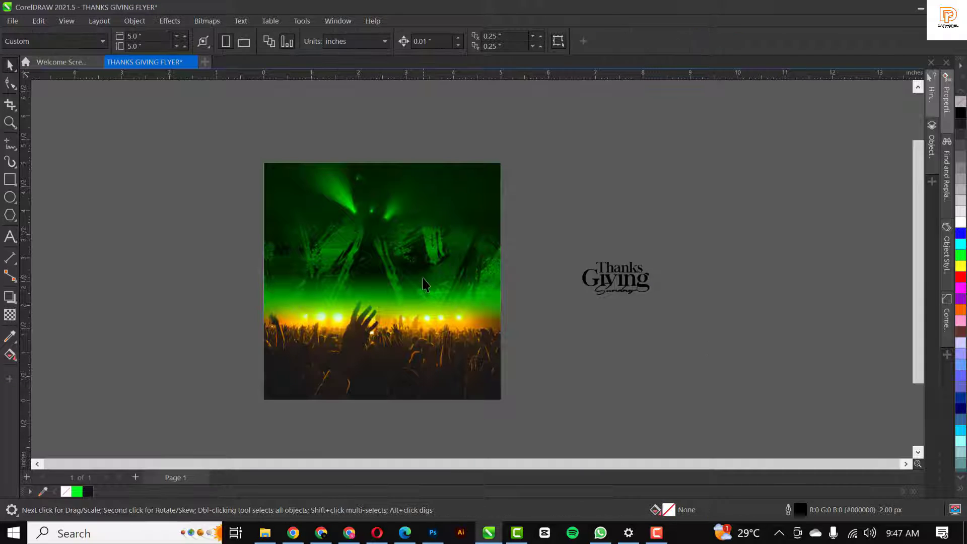
scroll(422, 279, up, 1)
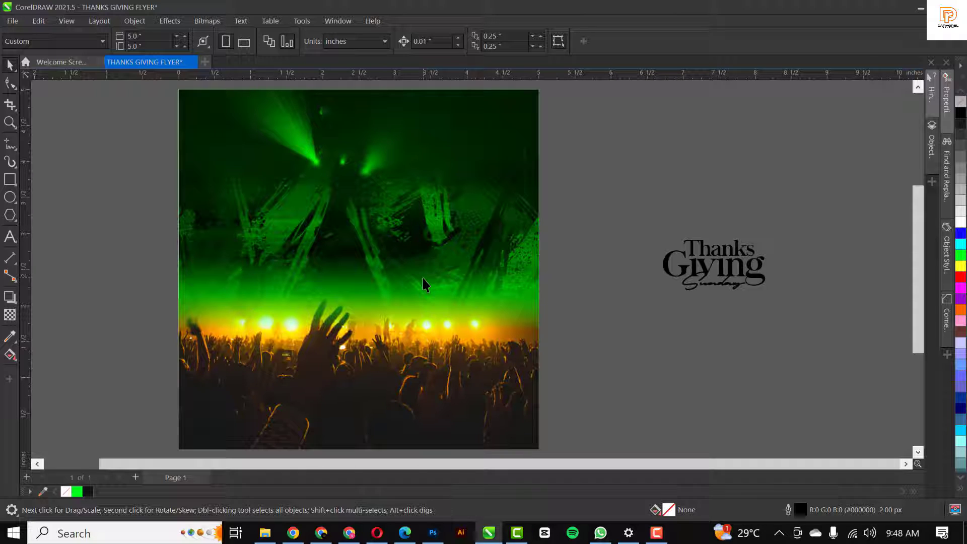
Draw a rectangle across the flyer's middle, fill it with sampled #002300, and remove its outline
click(9, 180)
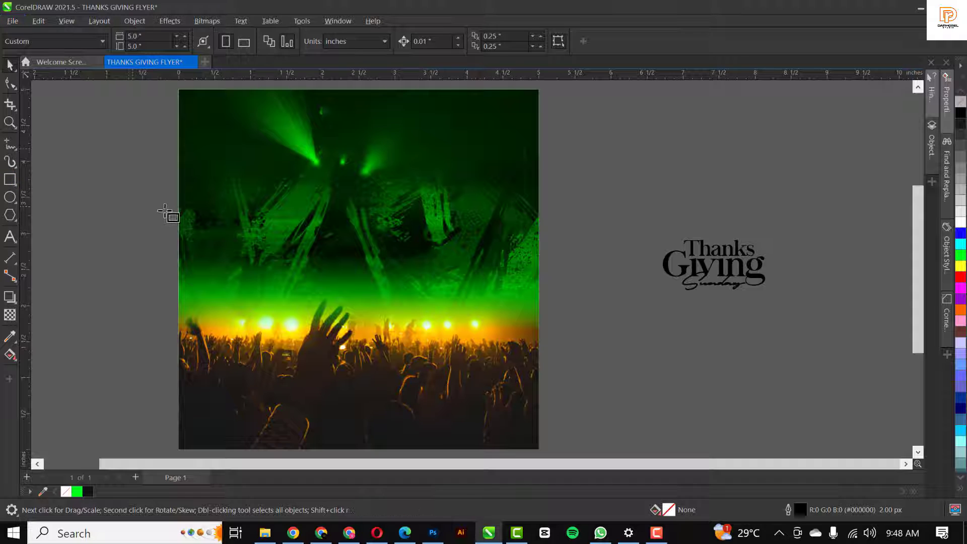
drag(179, 198, 538, 338)
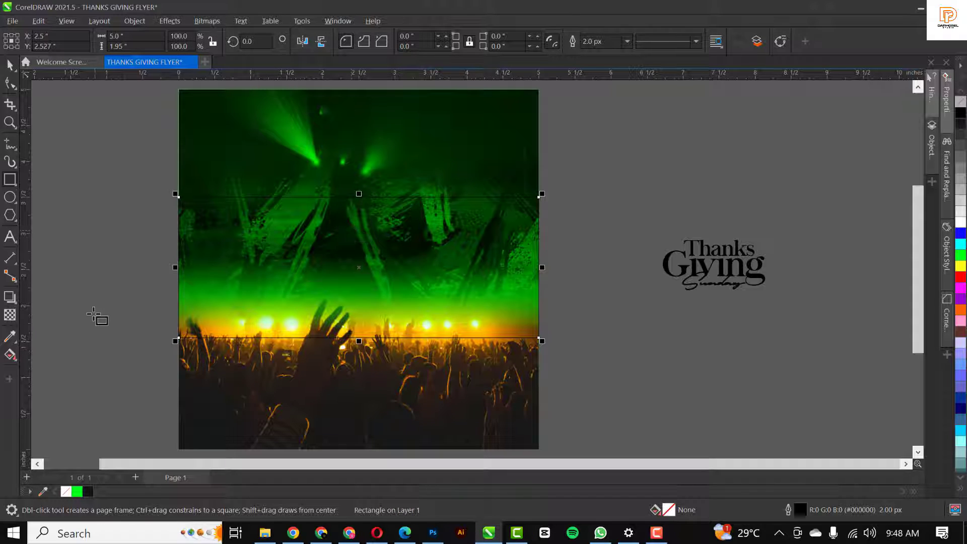
click(9, 337)
click(233, 139)
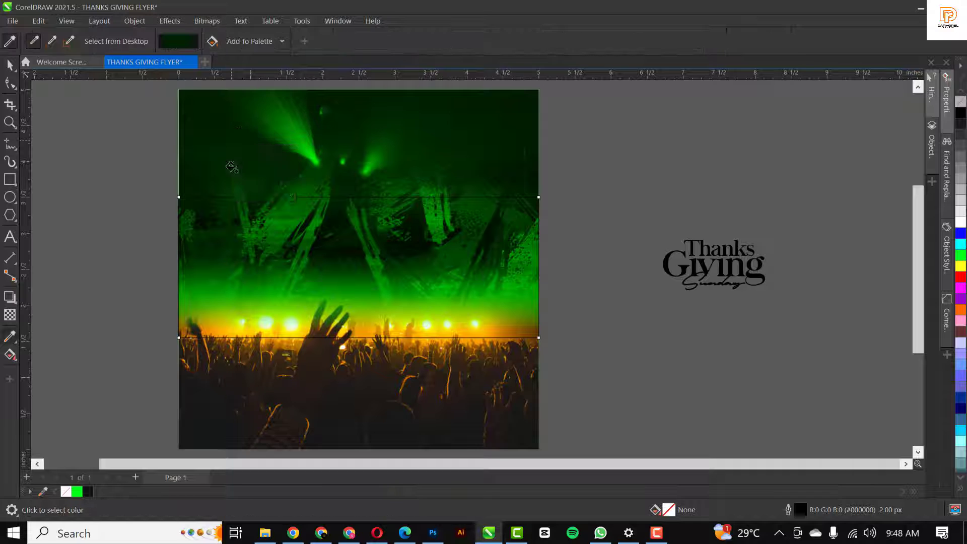
click(225, 272)
key(space)
click(362, 274)
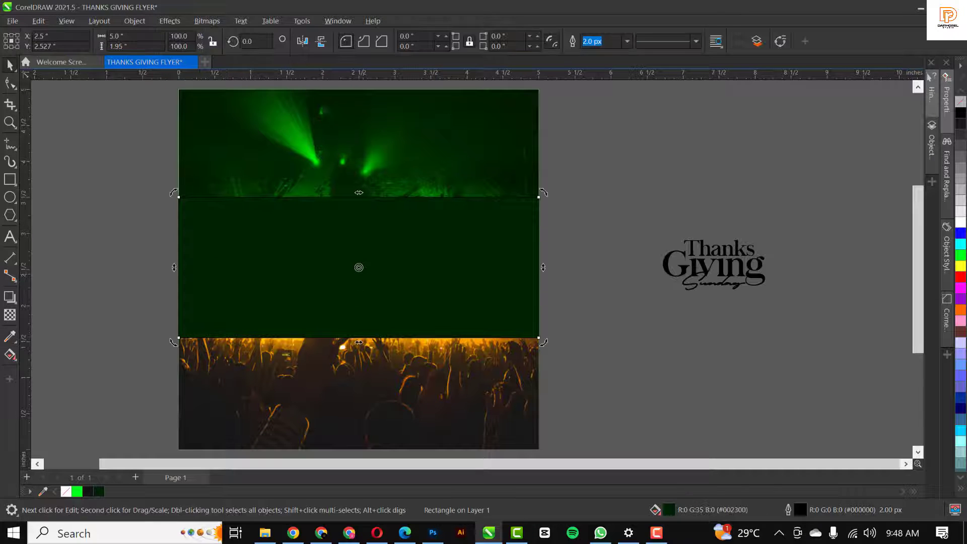
right_click(963, 105)
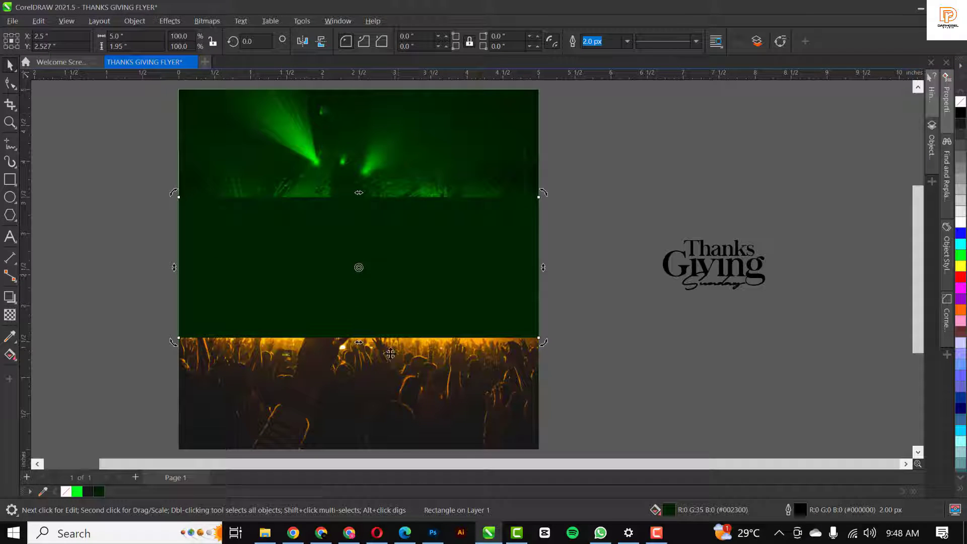
Create a thin band along the panel's top edge and fill it white
click(367, 314)
drag(359, 344, 375, 199)
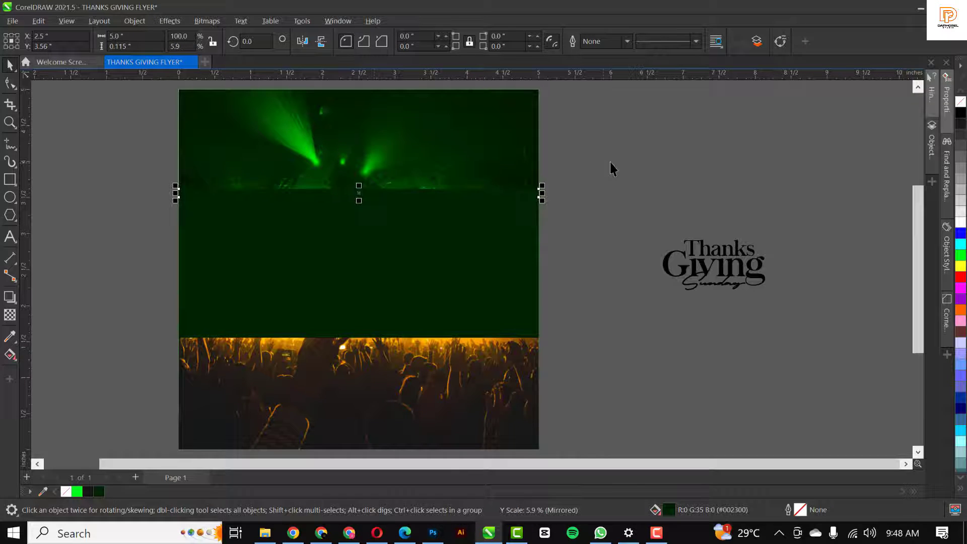
click(961, 223)
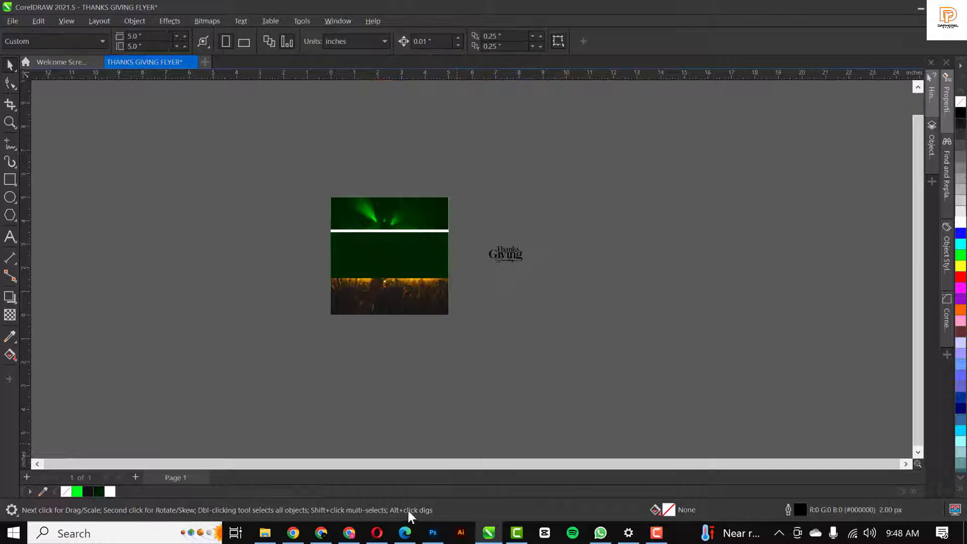
Import the gold texture image, rotate it a quarter turn, shrink to about 61%, and place it over the strip
click(265, 533)
drag(263, 104, 559, 293)
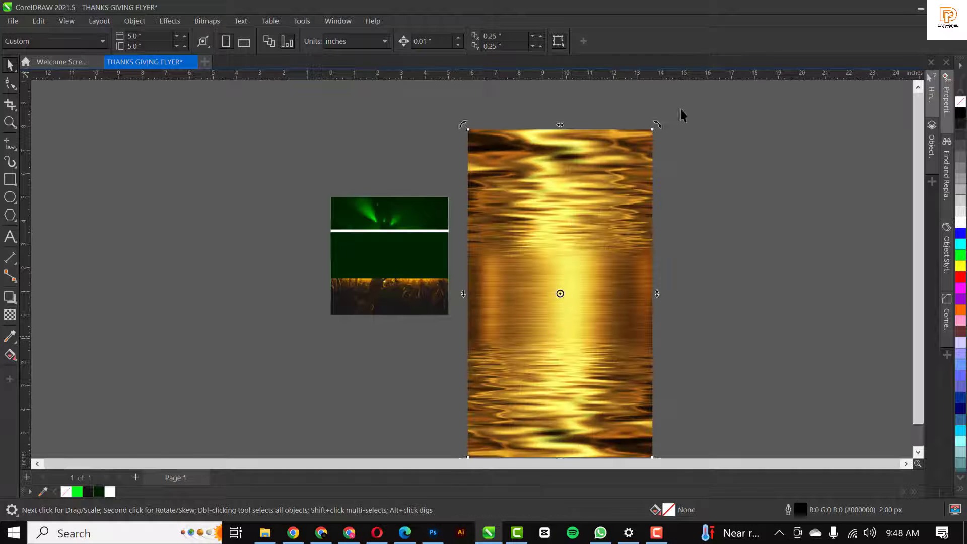
drag(656, 125, 691, 365)
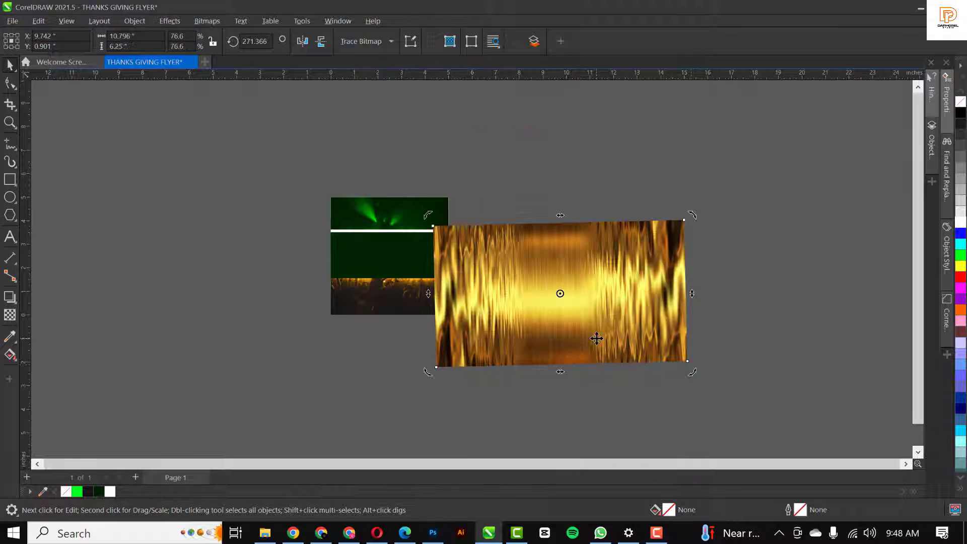
drag(639, 324, 509, 309)
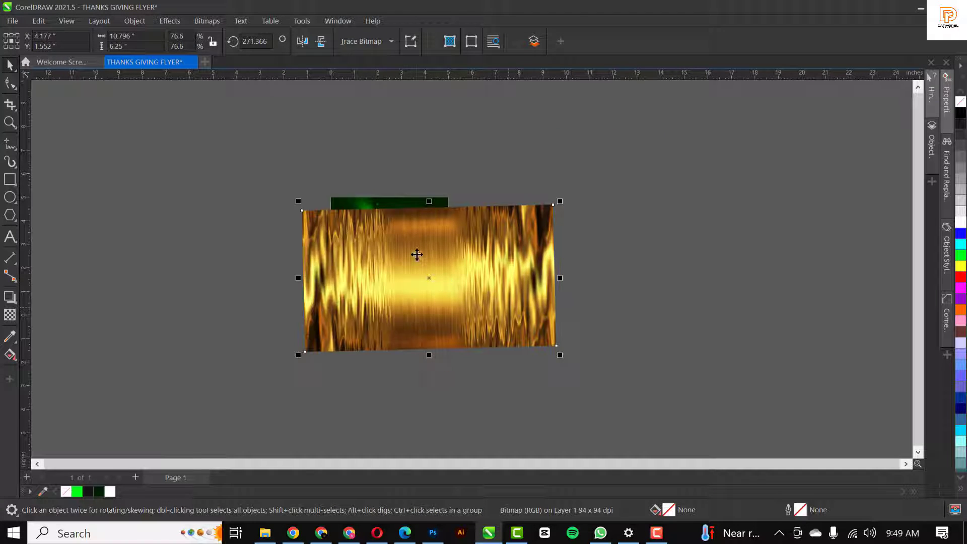
drag(417, 255, 500, 130)
drag(647, 229, 622, 227)
drag(505, 172, 445, 199)
scroll(376, 202, up, 4)
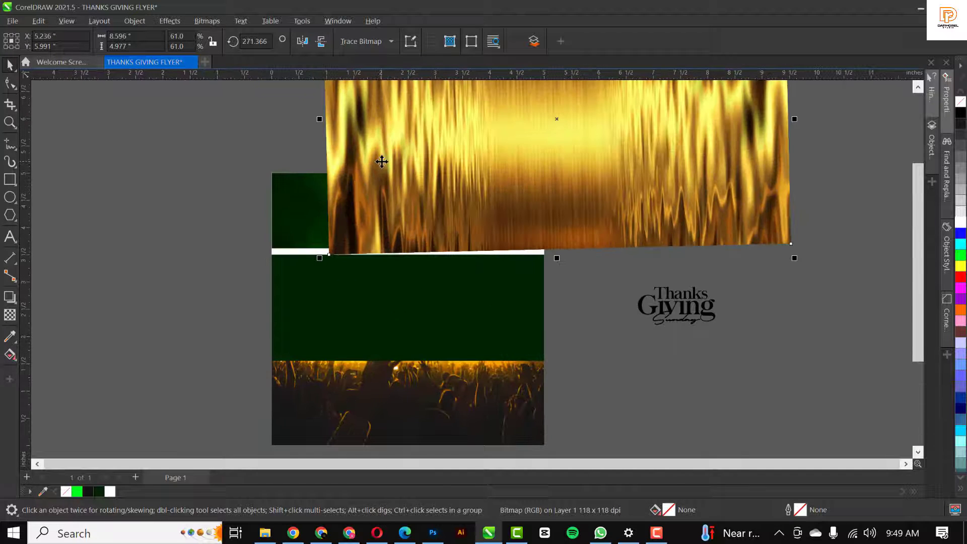
PowerClip the gold image inside the white strip, then reposition, tilt and shrink it to about 49%
right_click(382, 161)
click(430, 334)
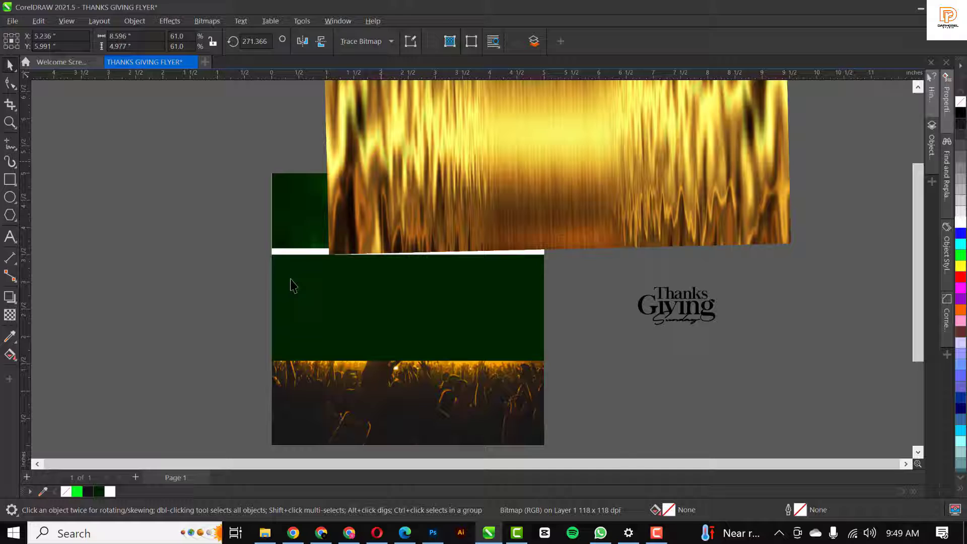
click(277, 250)
click(385, 252)
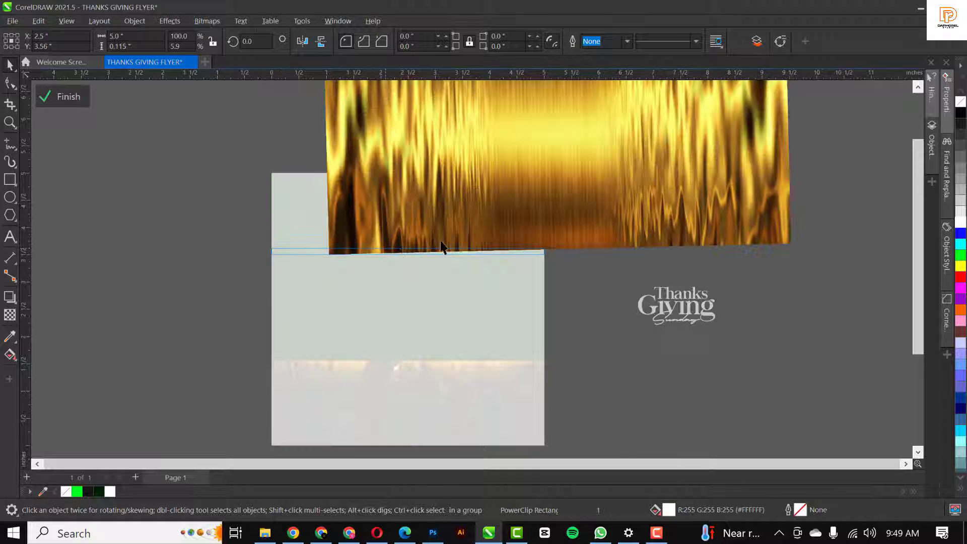
drag(488, 254, 468, 257)
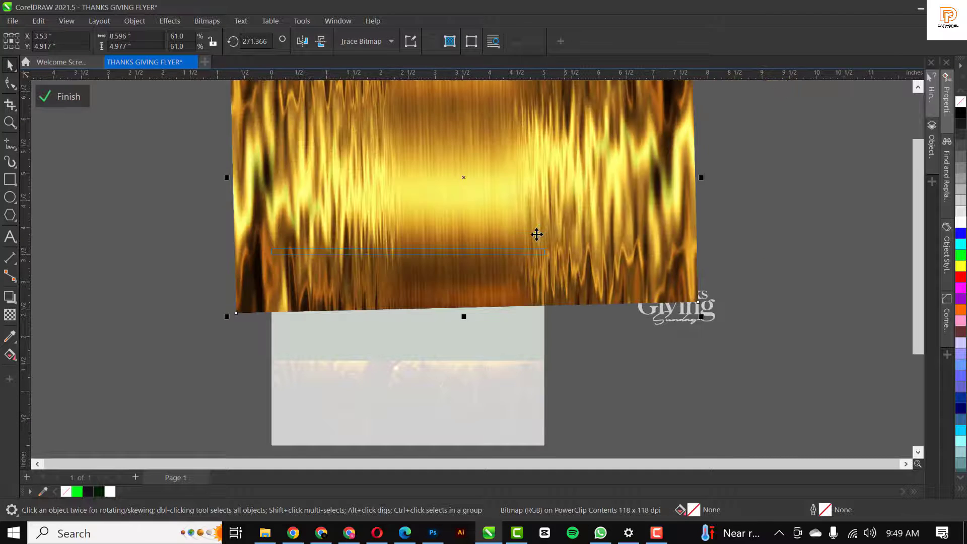
drag(536, 234, 509, 268)
click(600, 286)
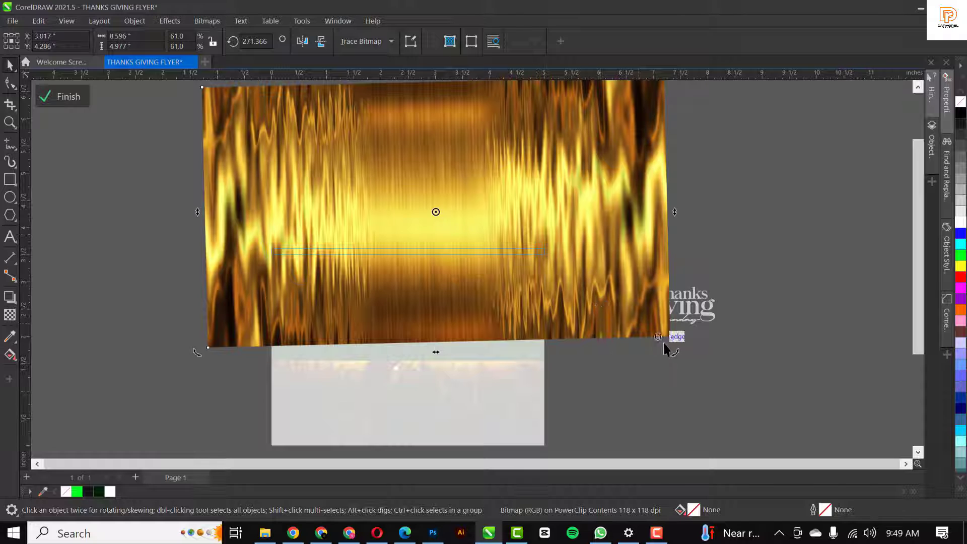
drag(663, 344, 634, 319)
click(665, 347)
click(589, 286)
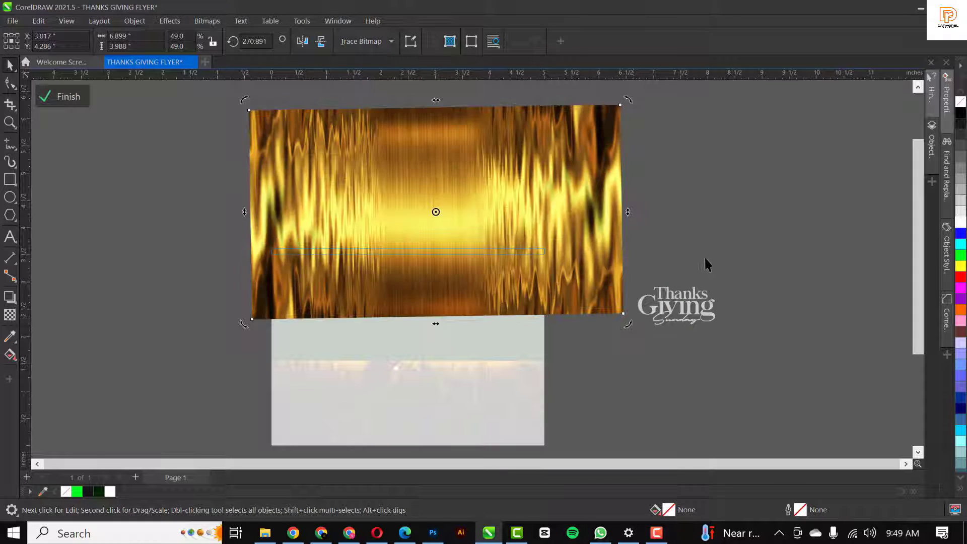
ctrl+click(706, 254)
click(708, 253)
scroll(400, 272, up, 1)
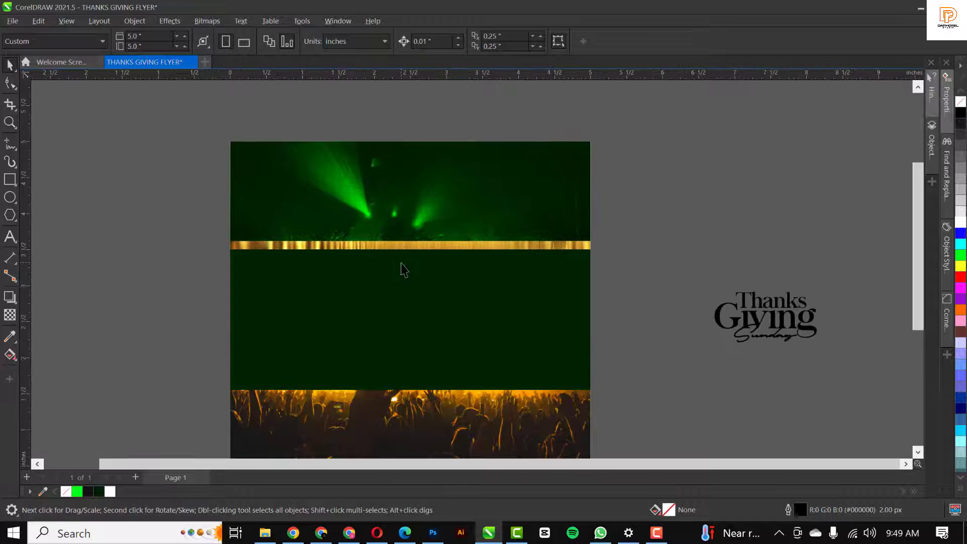
scroll(402, 262, up, 1)
click(398, 228)
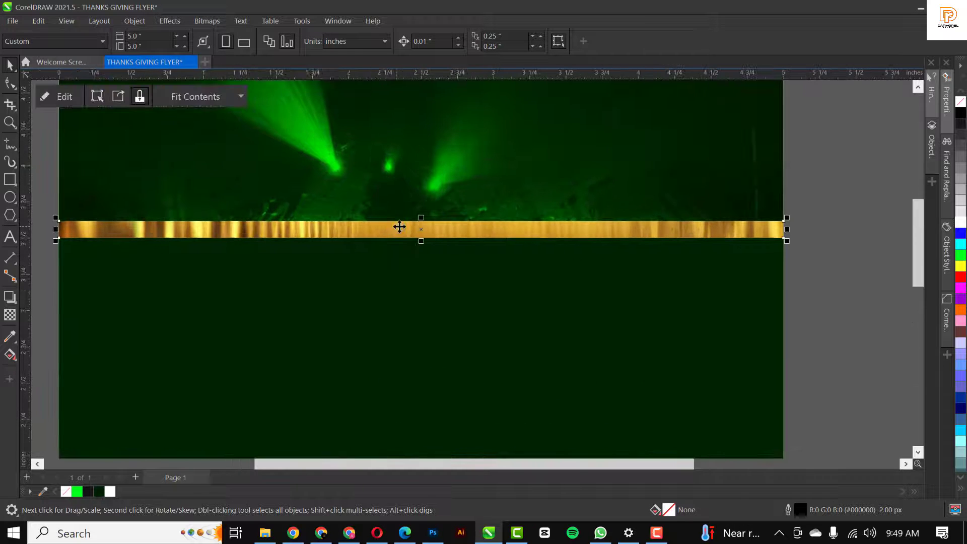
drag(421, 218, 439, 334)
scroll(422, 229, down, 2)
scroll(430, 328, up, 4)
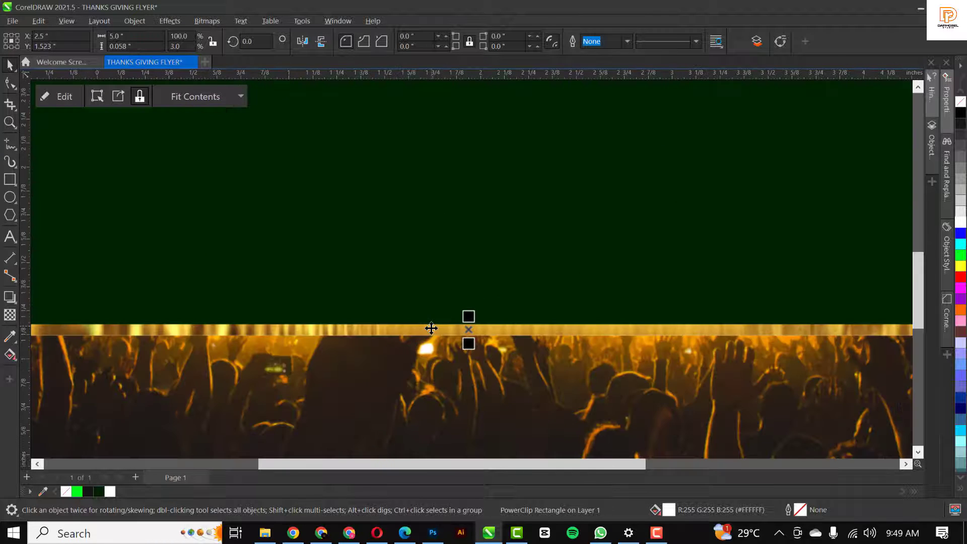
scroll(430, 309, down, 4)
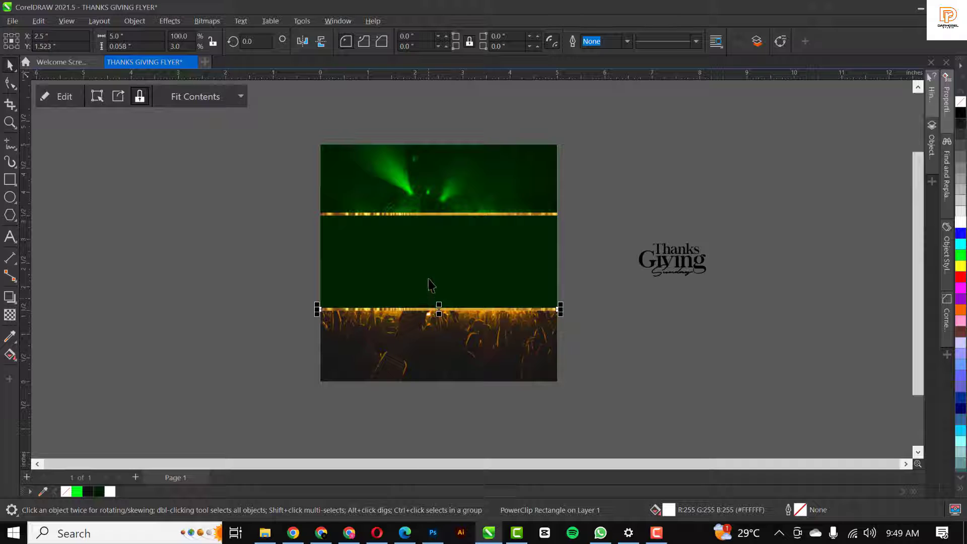
scroll(445, 344, up, 2)
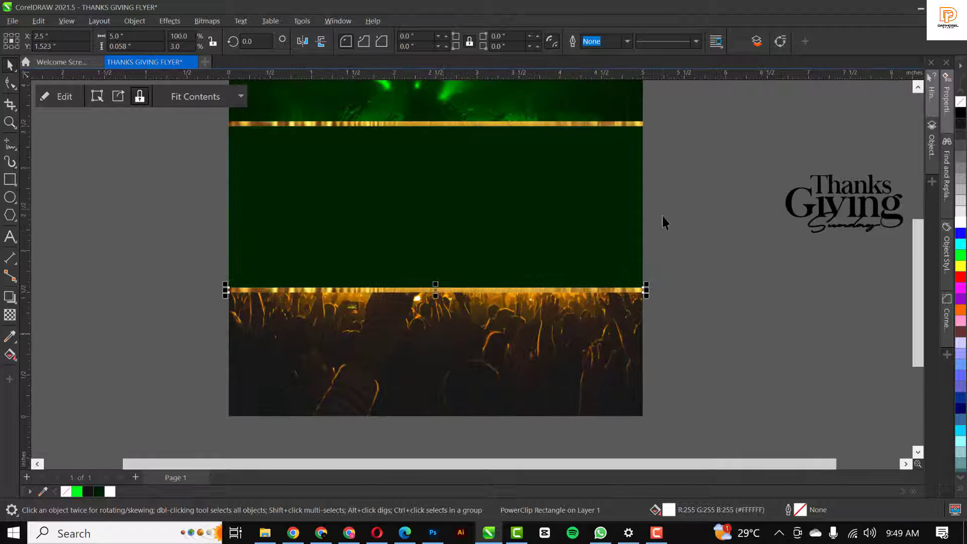
click(664, 222)
scroll(529, 222, down, 2)
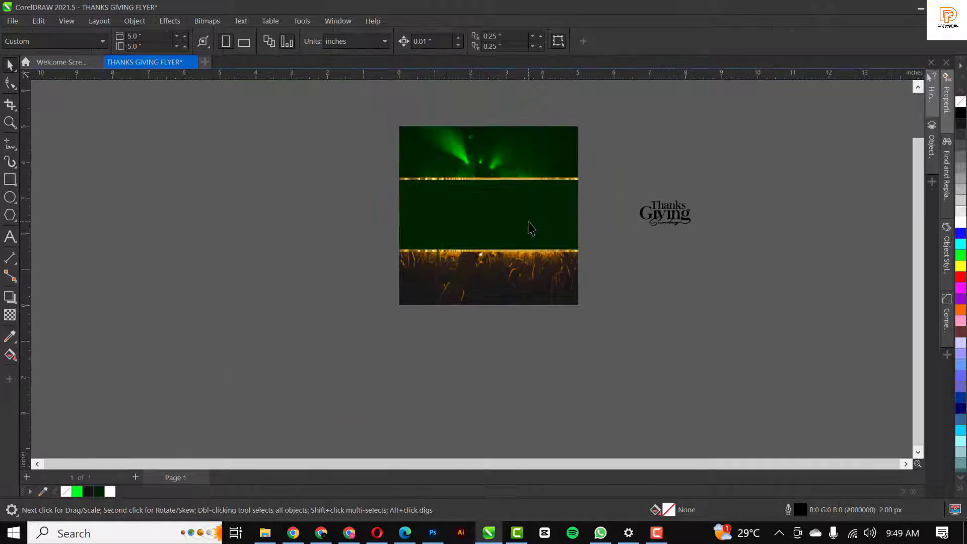
click(486, 216)
scroll(485, 214, up, 2)
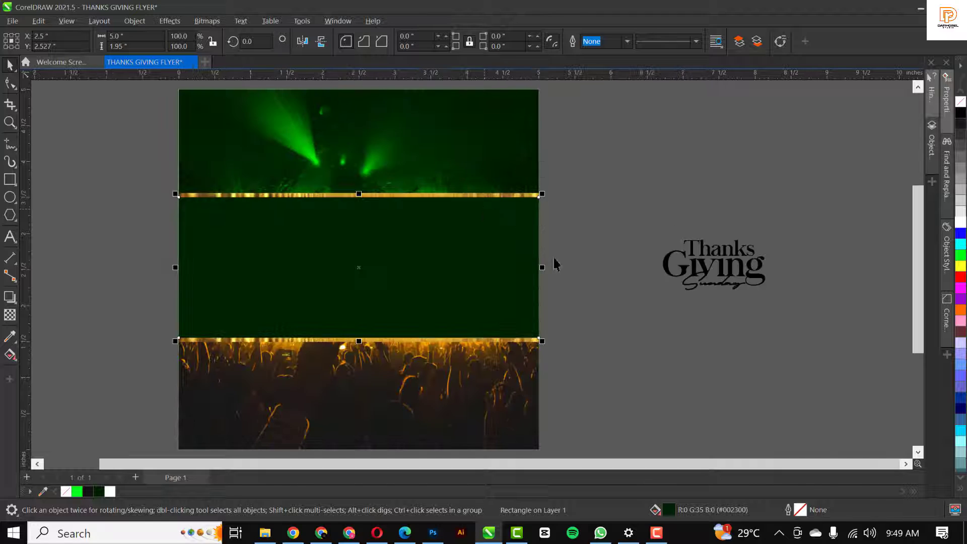
click(579, 255)
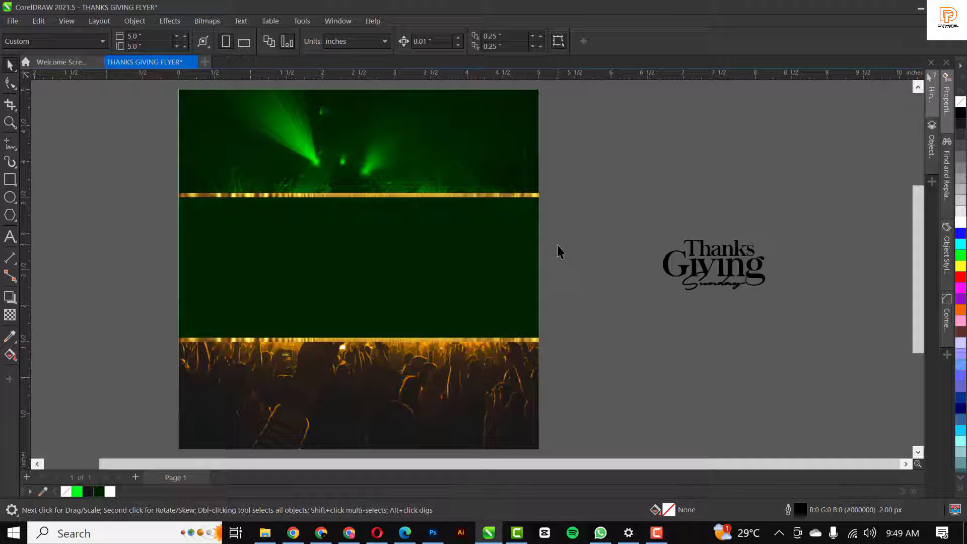
click(338, 194)
ctrl+click(337, 187)
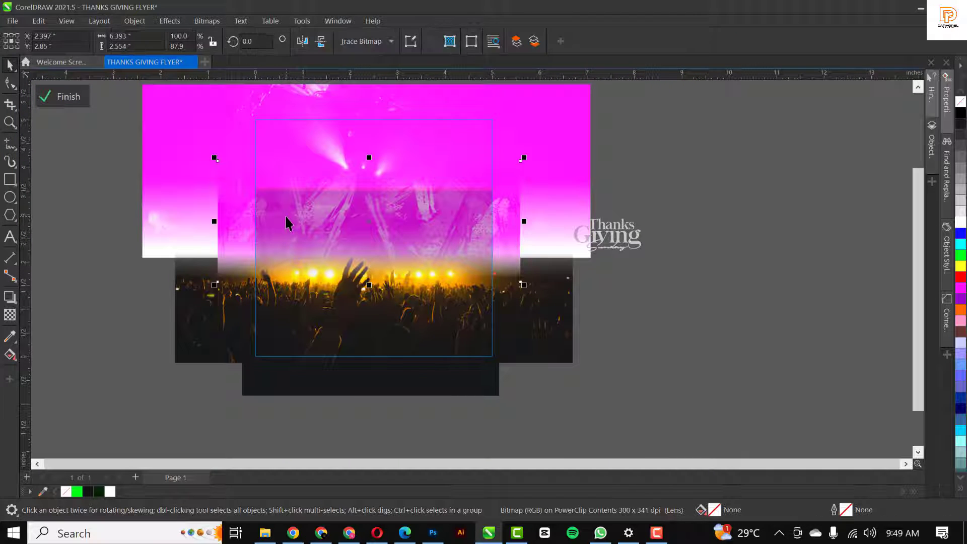
drag(286, 222, 546, 198)
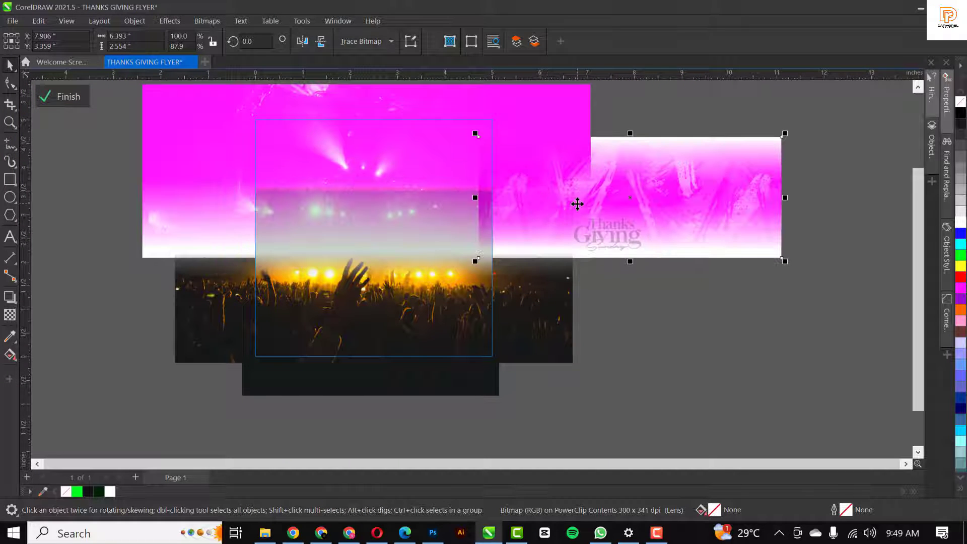
key(ctrl+z)
key(ctrl+z)
key(ctrl+z)
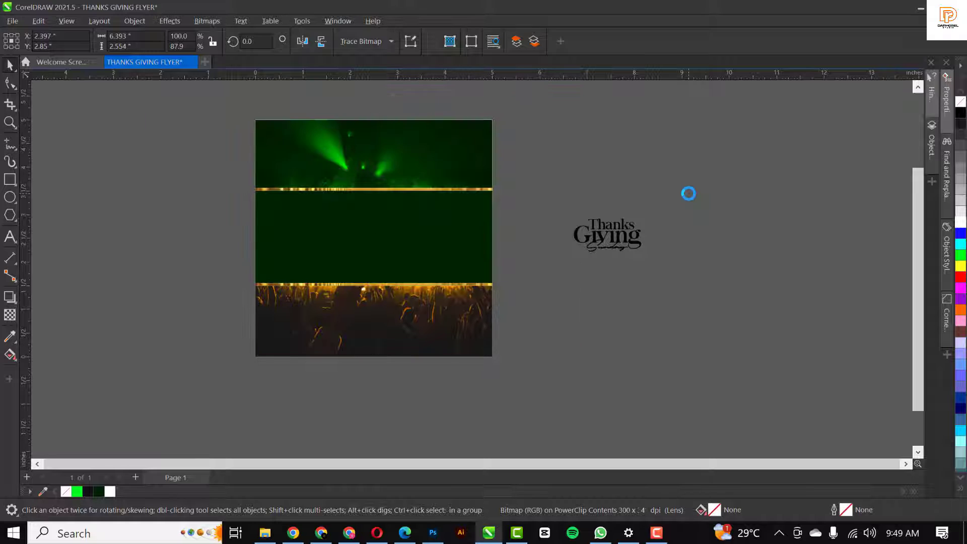
Give the magenta concert image a uniform transparency of 84
click(353, 216)
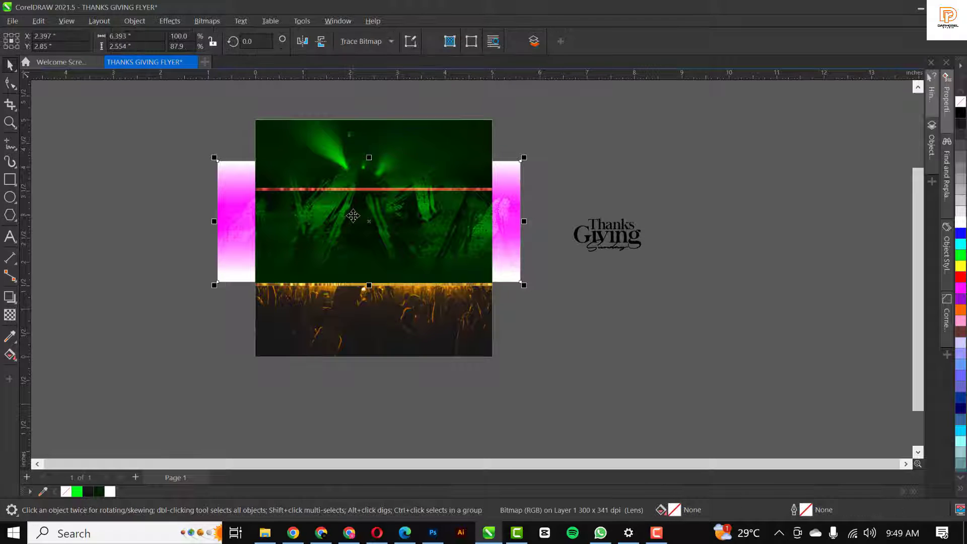
click(10, 315)
click(30, 42)
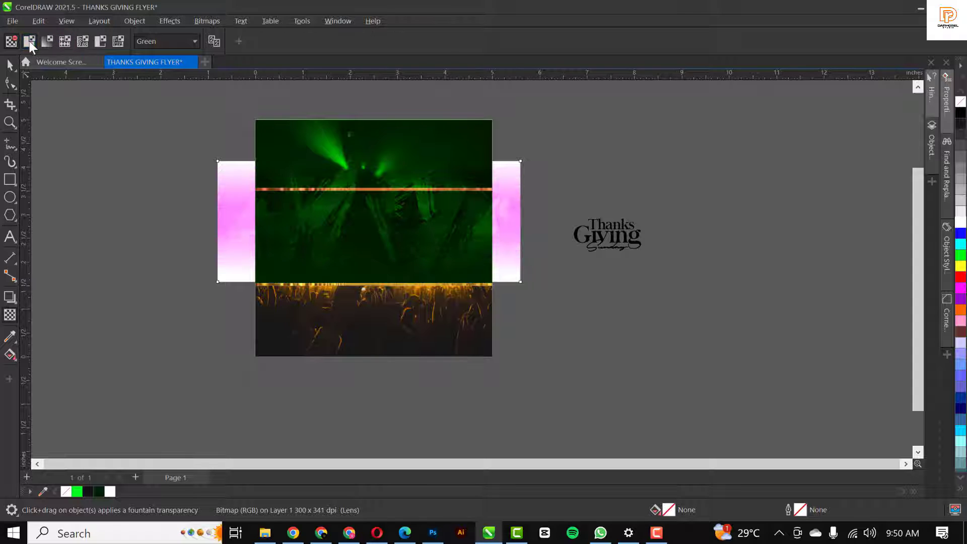
drag(265, 42, 288, 42)
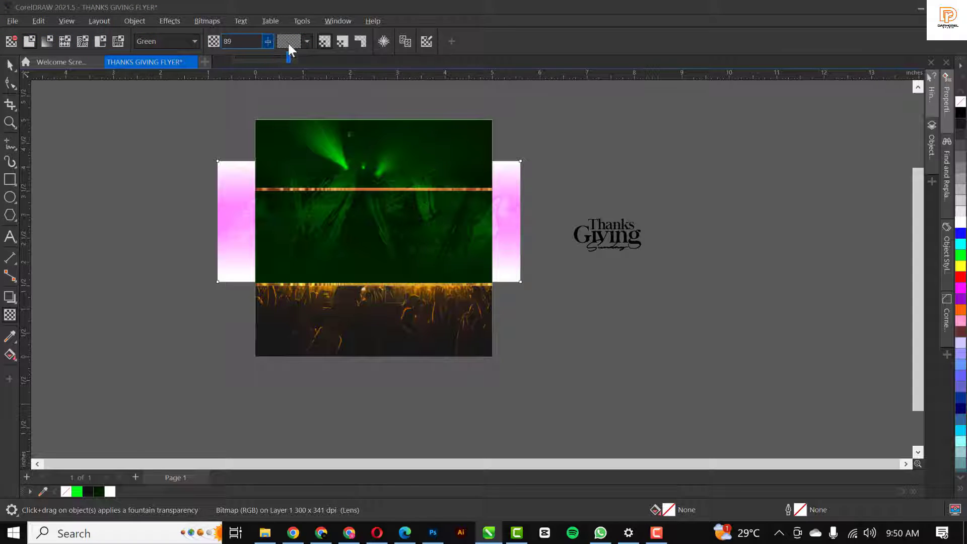
click(9, 67)
PowerClip the faint image inside the middle dark green band
drag(379, 226, 790, 205)
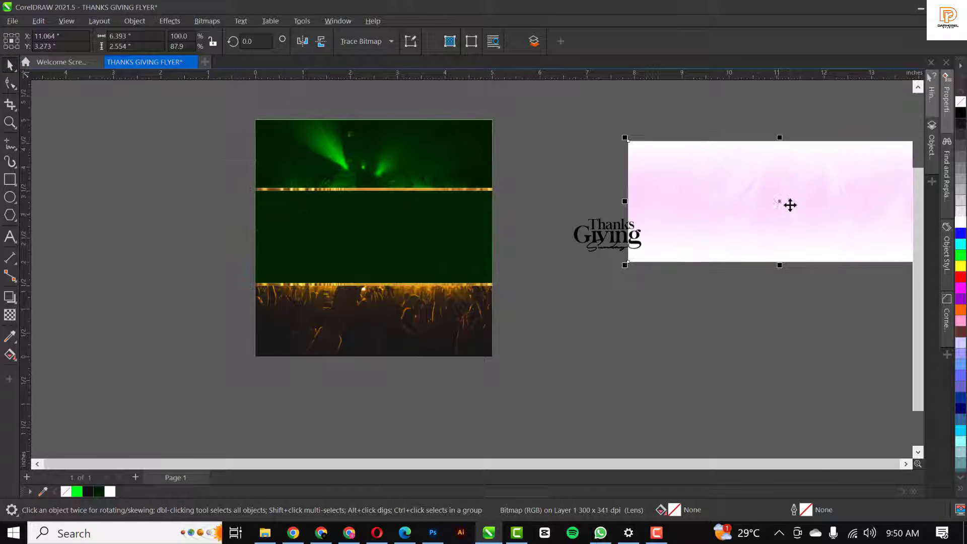
right_click(790, 205)
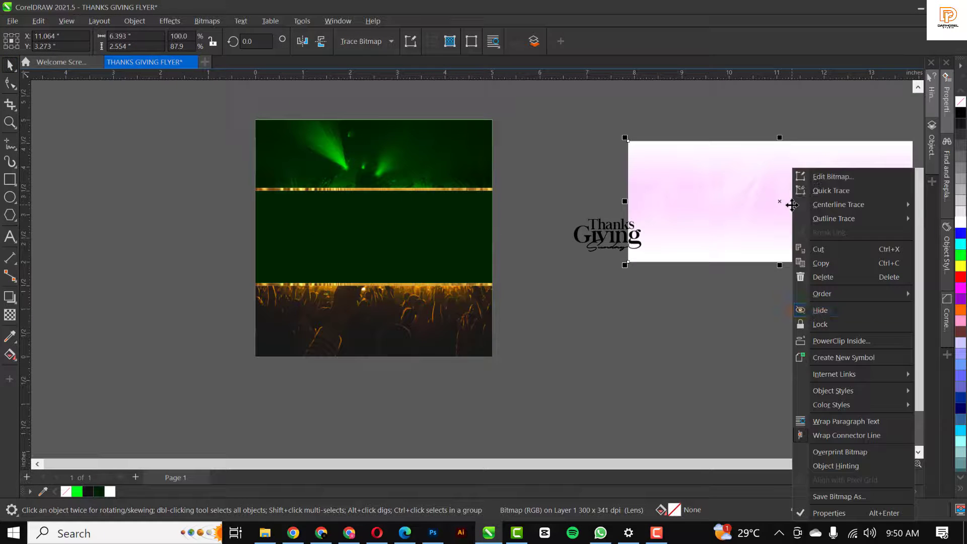
click(823, 341)
click(411, 231)
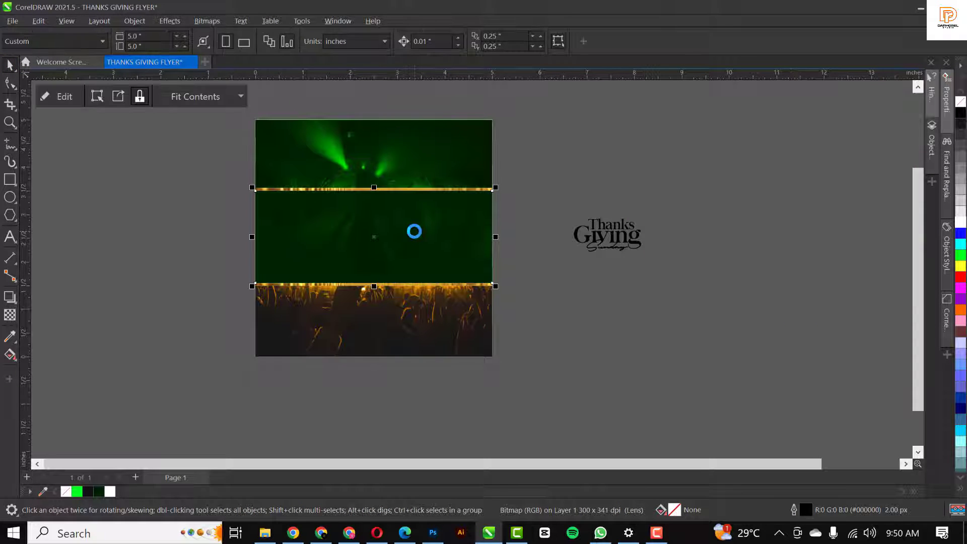
click(645, 184)
Move the Thanks Giving Sunday title onto the green band, centre it, enlarge to about 172% and fill it white
scroll(406, 244, up, 1)
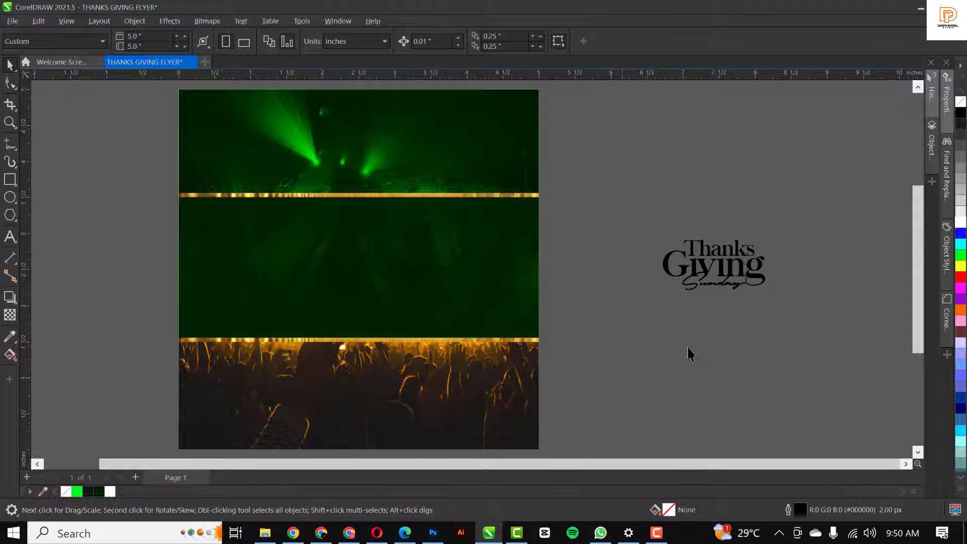
drag(806, 212, 622, 317)
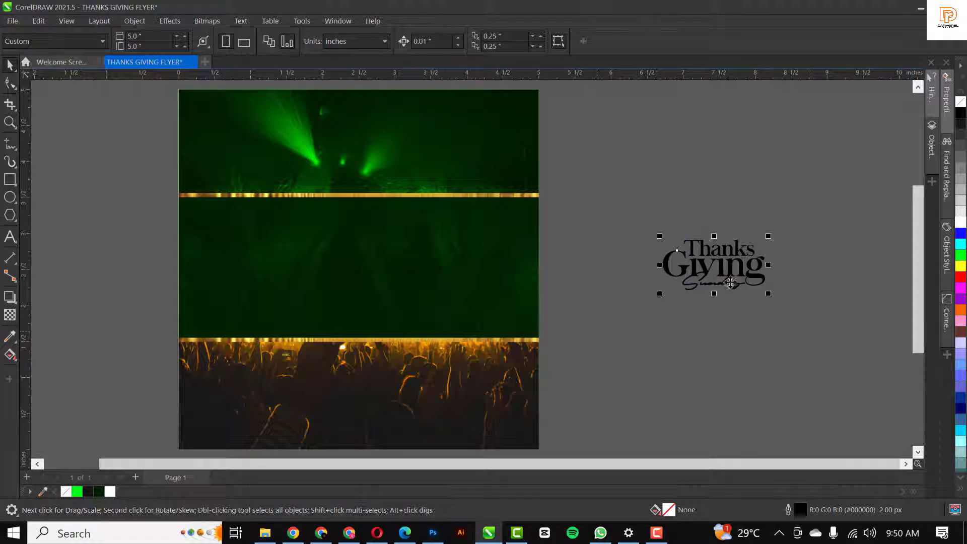
drag(730, 271, 385, 290)
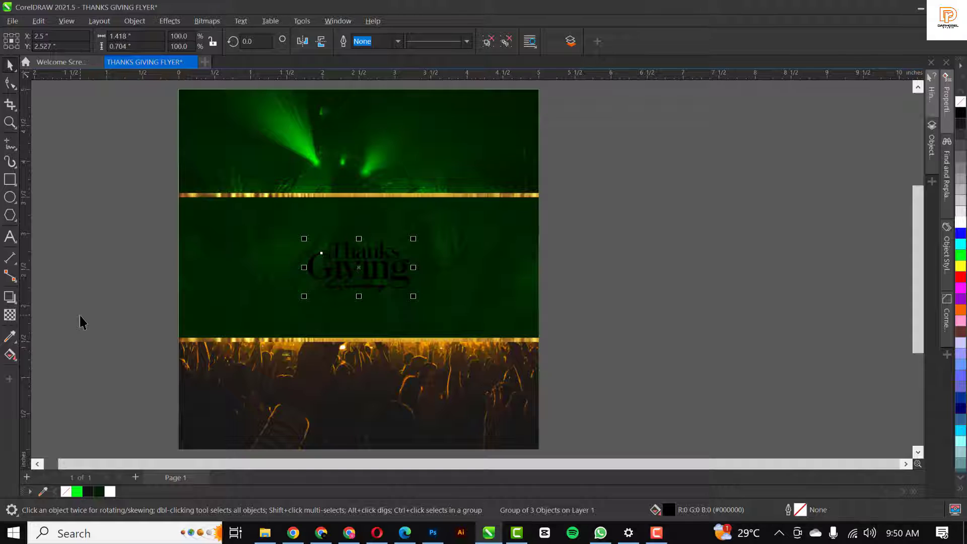
key(p)
drag(414, 298, 449, 319)
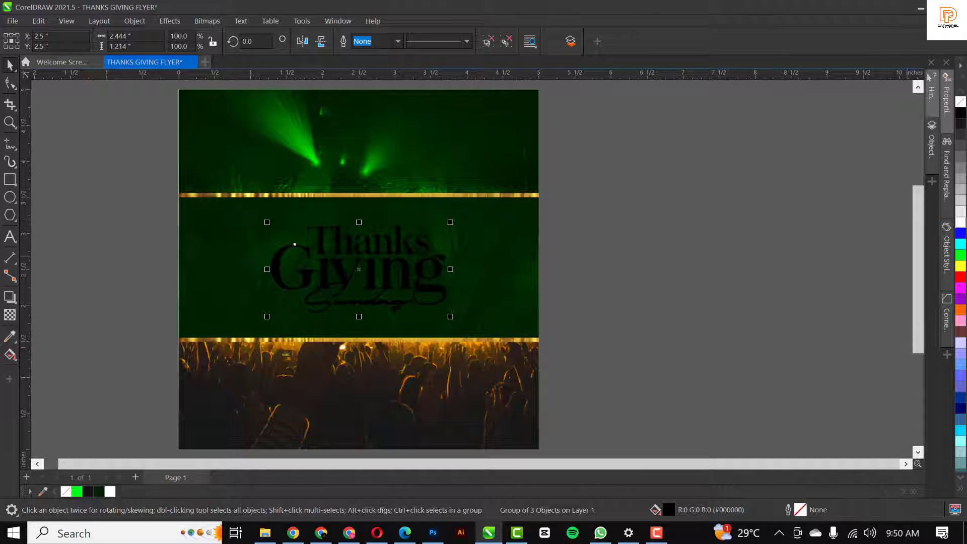
click(961, 222)
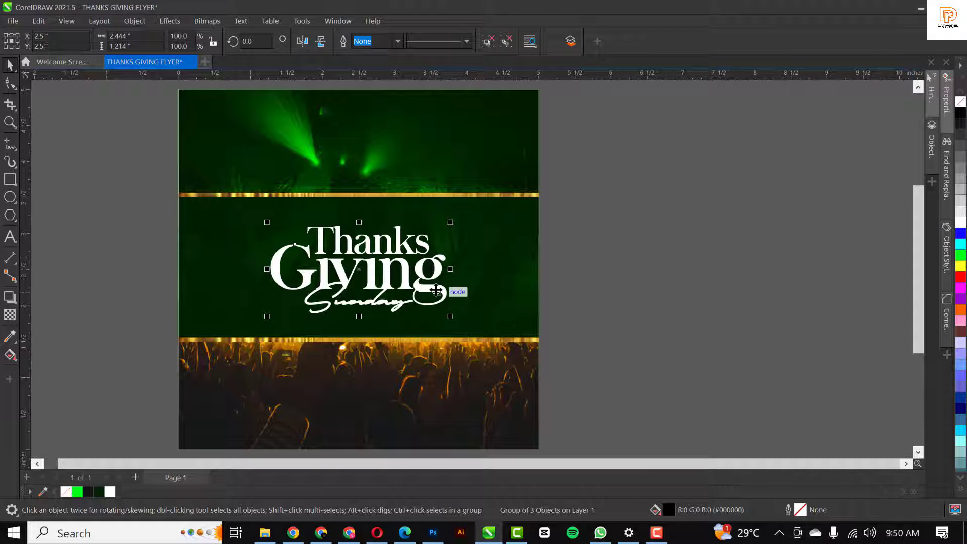
drag(436, 291, 437, 275)
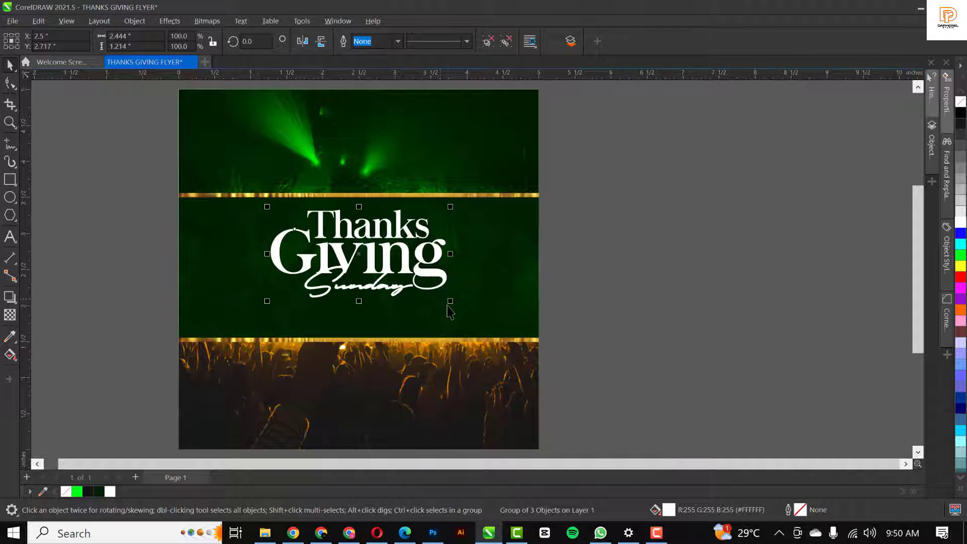
click(702, 248)
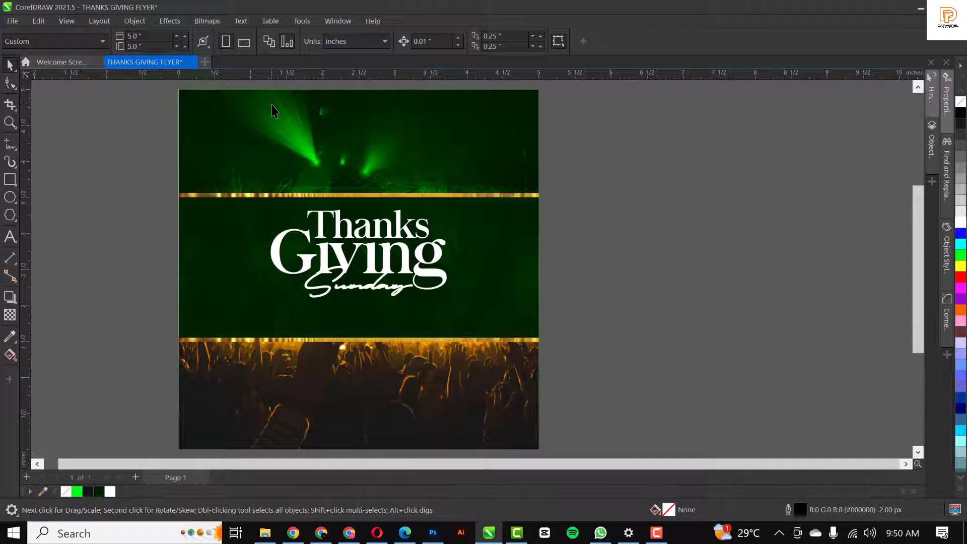
Add 'With' text in Taken by Vultures Alternates and place it just below Sunday
click(11, 236)
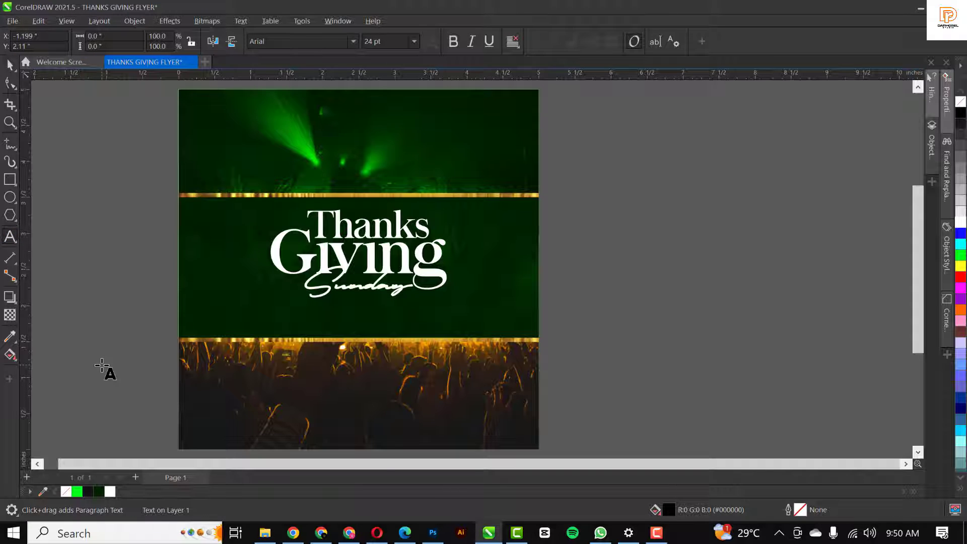
text(With)
key(ctrl+space)
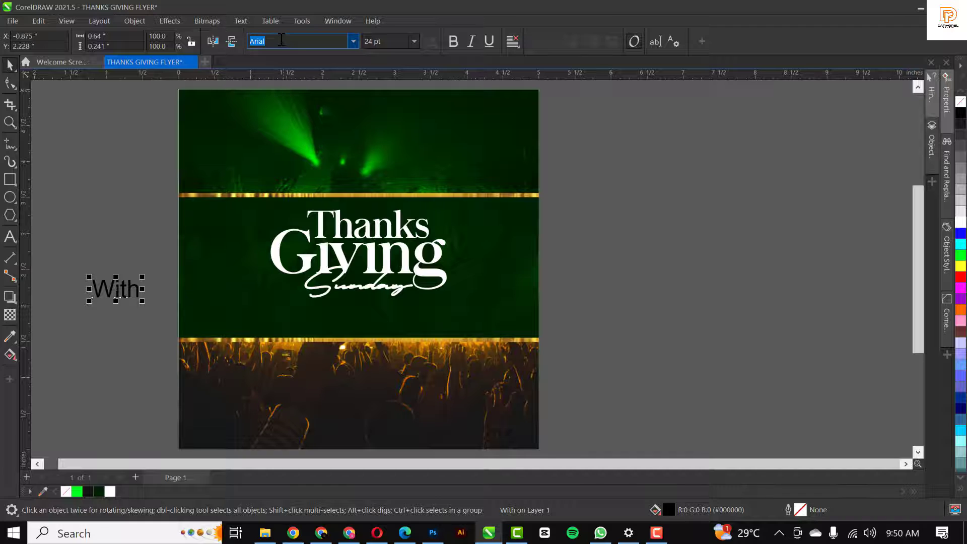
text(AuTake)
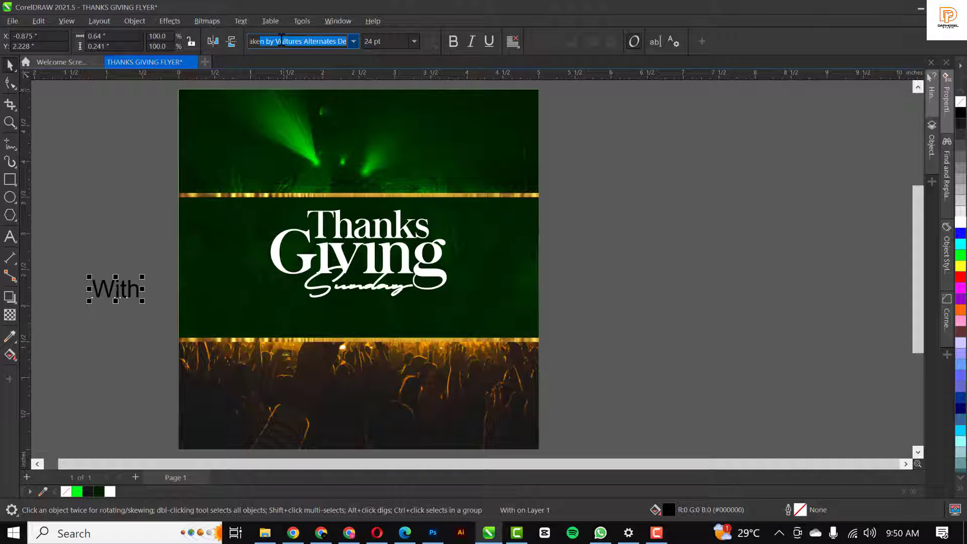
key(Return)
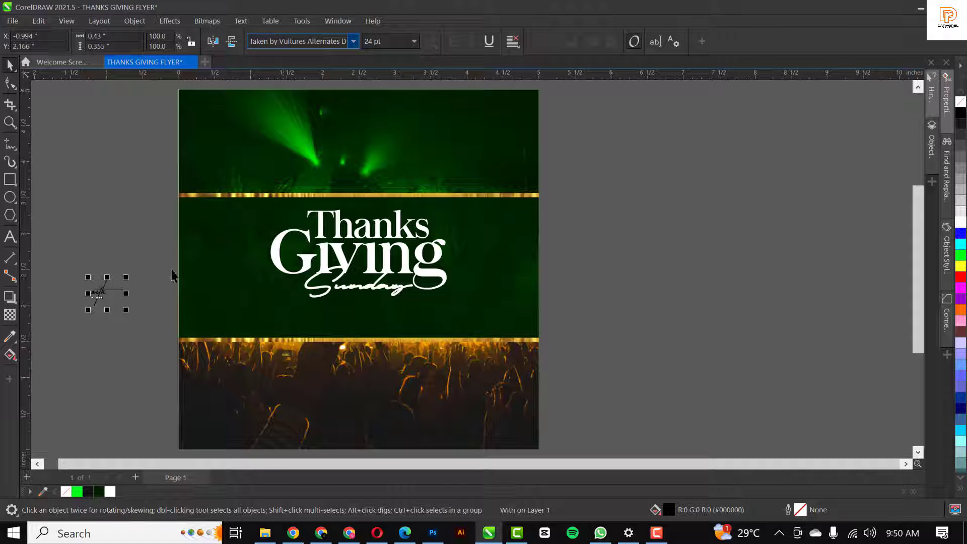
drag(104, 291, 329, 307)
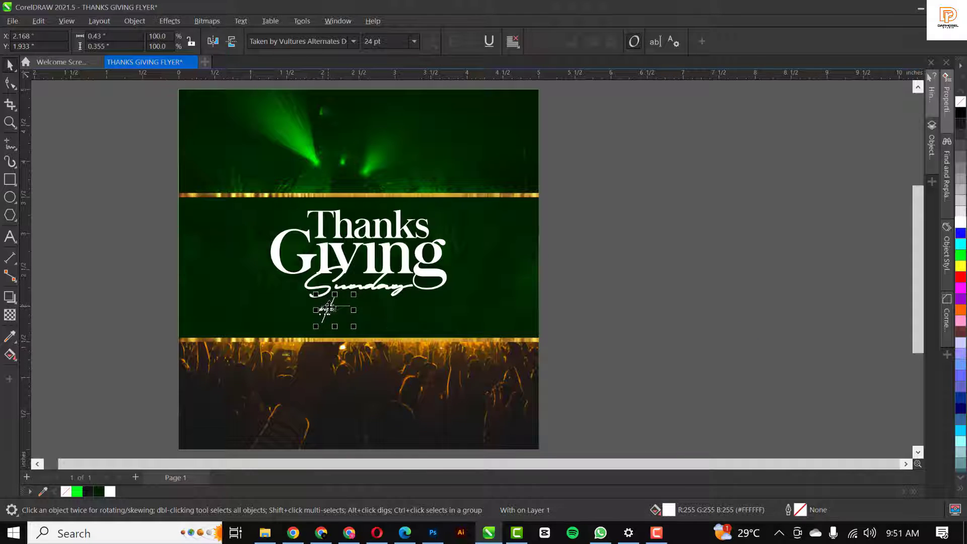
Delete the accidental duplicate of the 'with' text
drag(329, 308, 382, 315)
scroll(371, 310, up, 1)
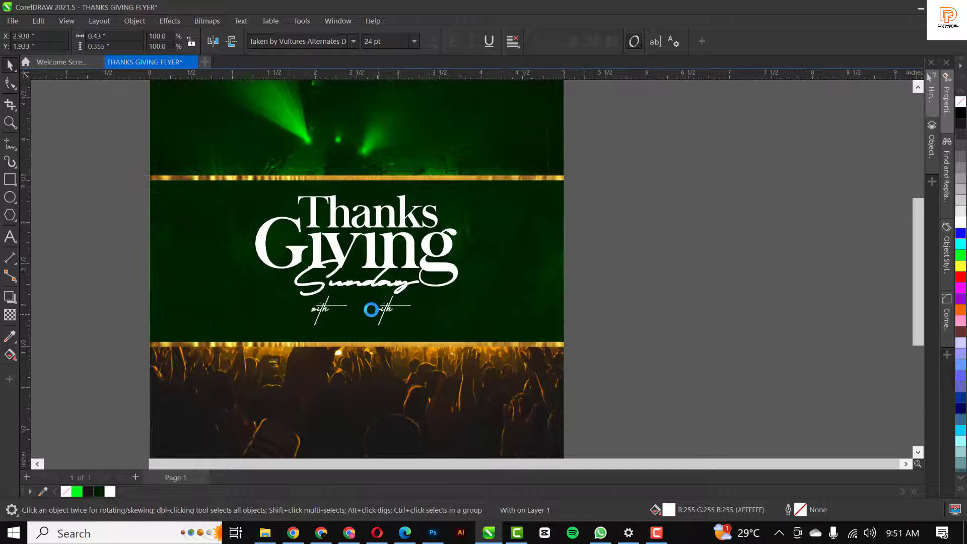
scroll(371, 309, up, 1)
double_click(388, 311)
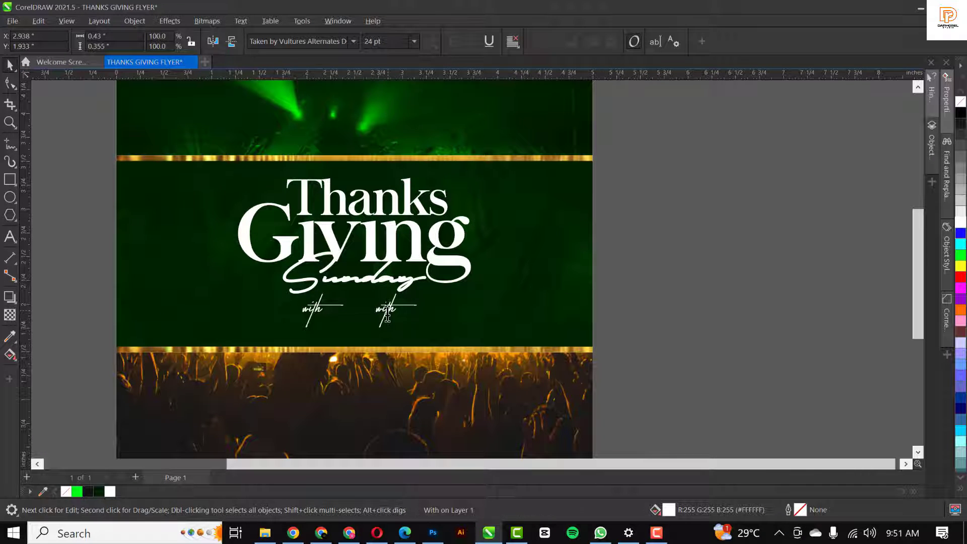
key(ctrl+space)
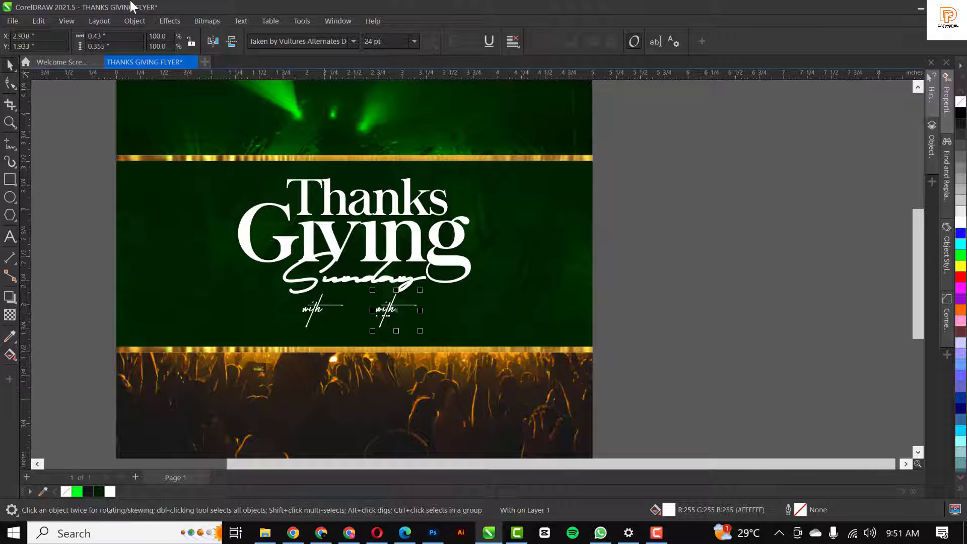
key(Delete)
Add 'Pastor' text in Chapaza, shrink it, and place it in white beside 'with'
click(355, 207)
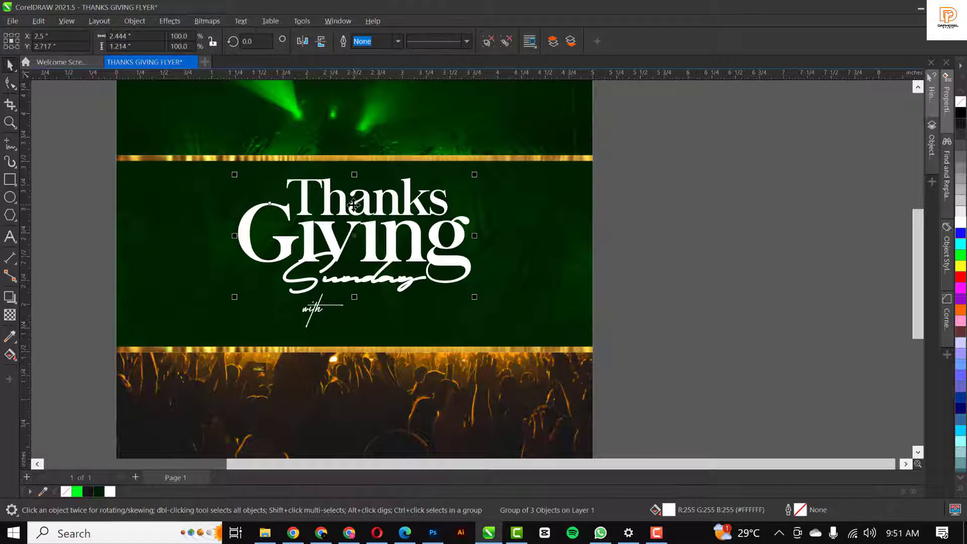
click(10, 237)
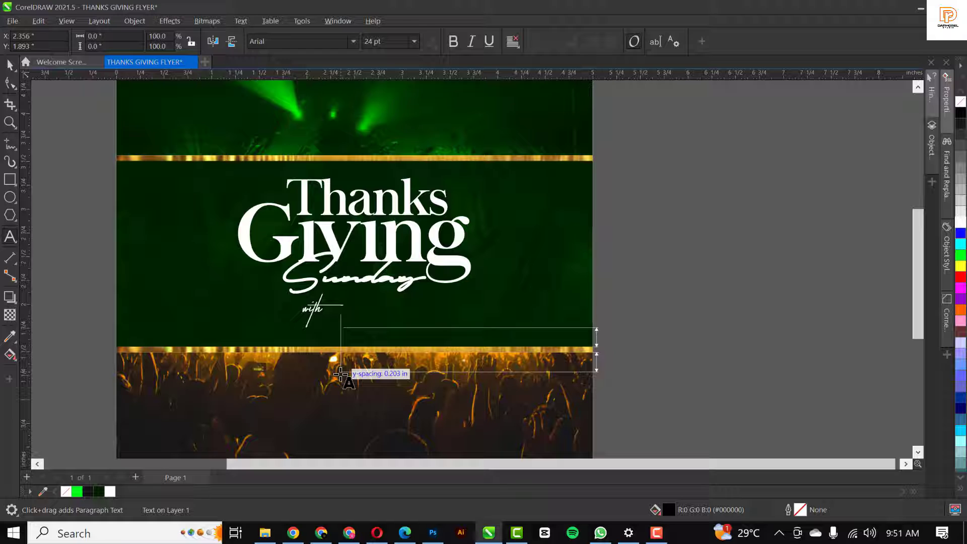
text(Ps)
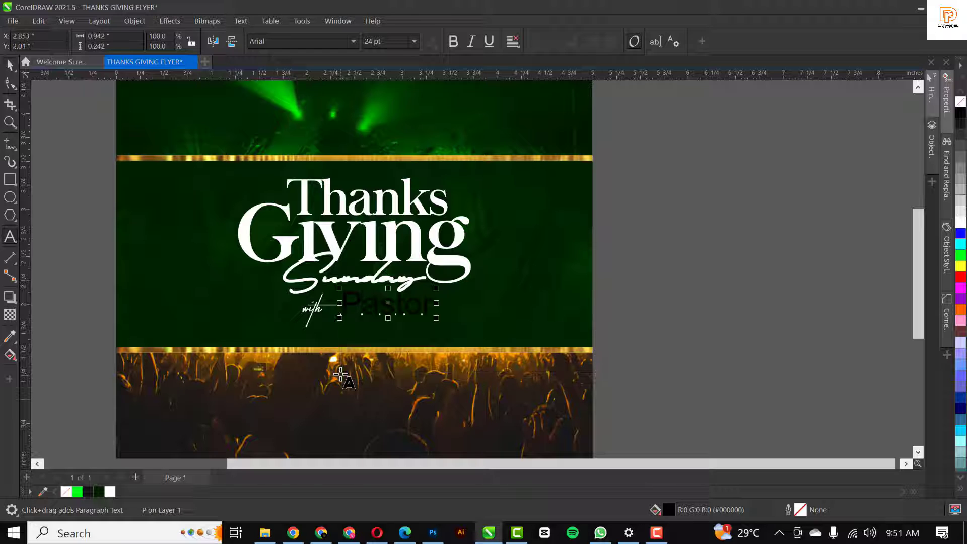
key(ctrl+space)
click(357, 42)
click(302, 94)
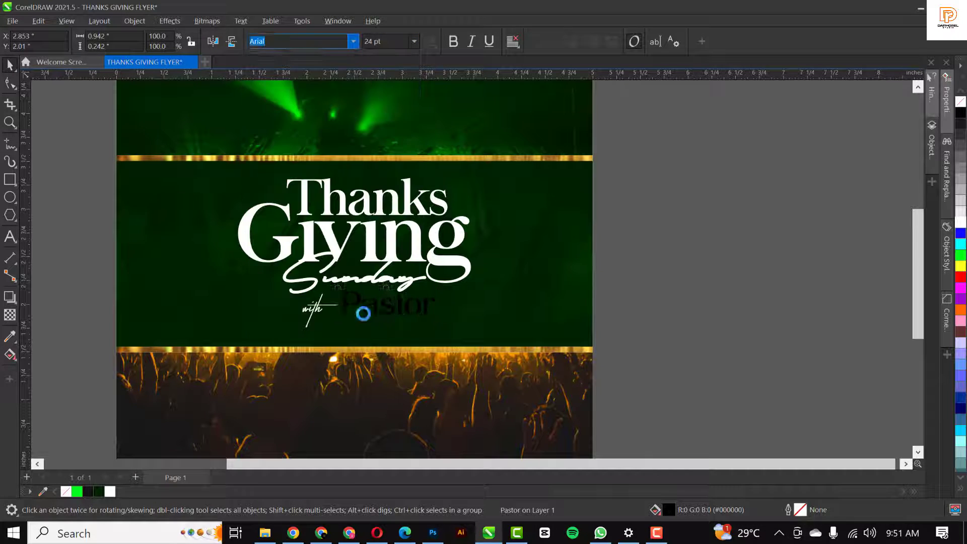
scroll(436, 284, up, 2)
drag(437, 282, 403, 292)
drag(366, 319, 340, 319)
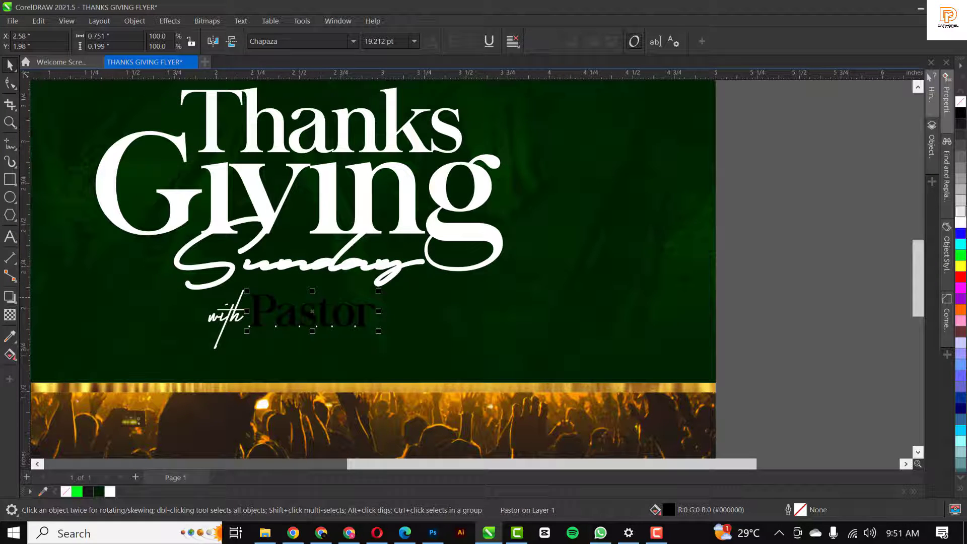
click(961, 223)
Shift 'with' and 'Pastor' together slightly to the right
scroll(311, 301, down, 2)
click(248, 316)
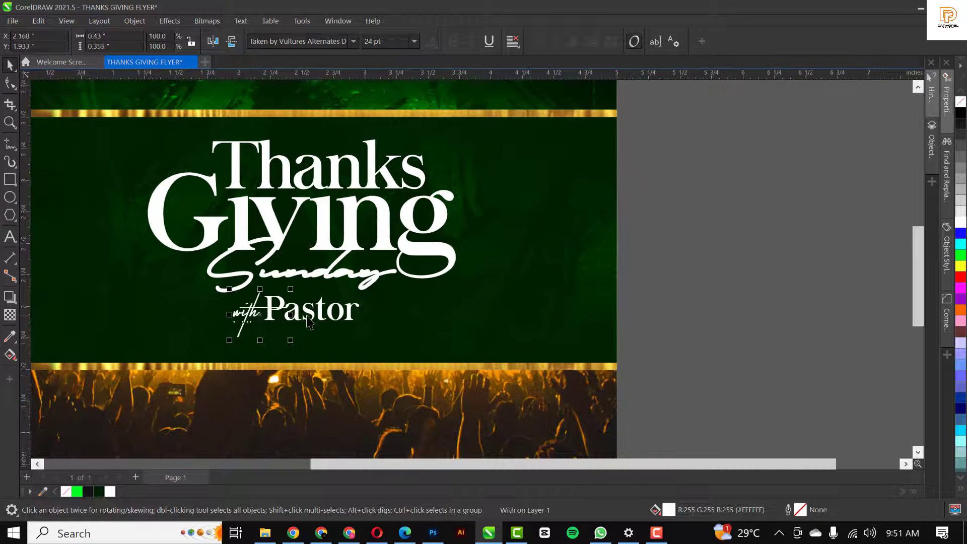
shift+click(316, 316)
drag(317, 316, 332, 316)
click(759, 246)
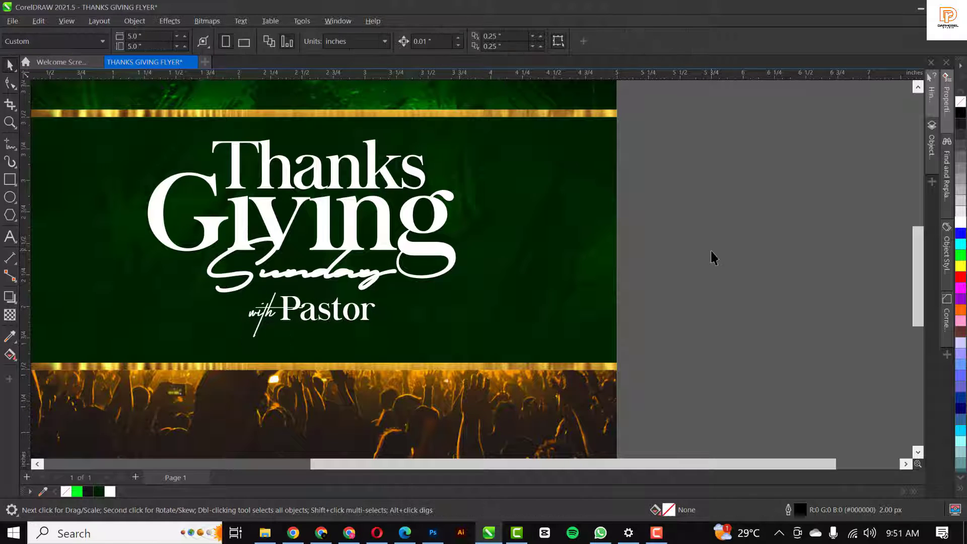
Duplicate 'Pastor' below and retype the copy as the pastor's full name
click(264, 318)
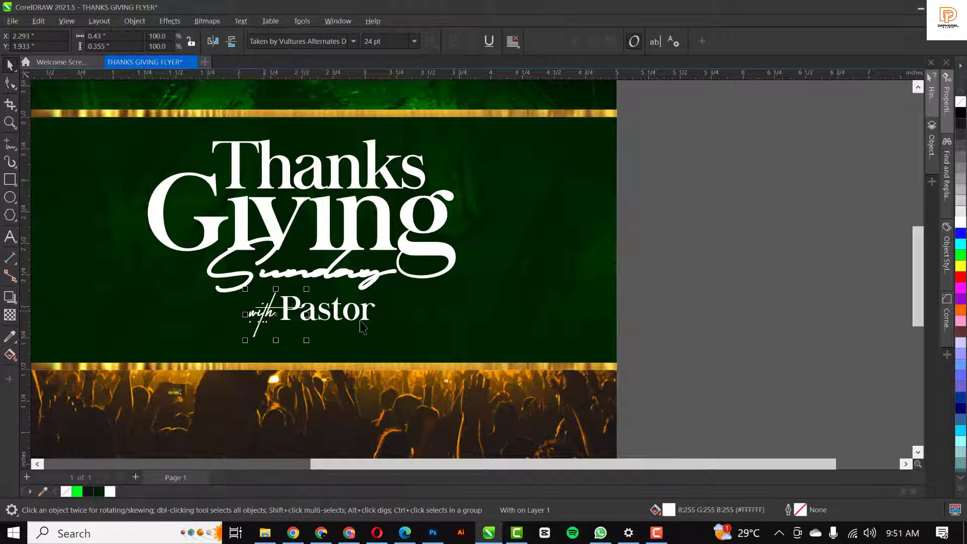
drag(364, 319, 346, 351)
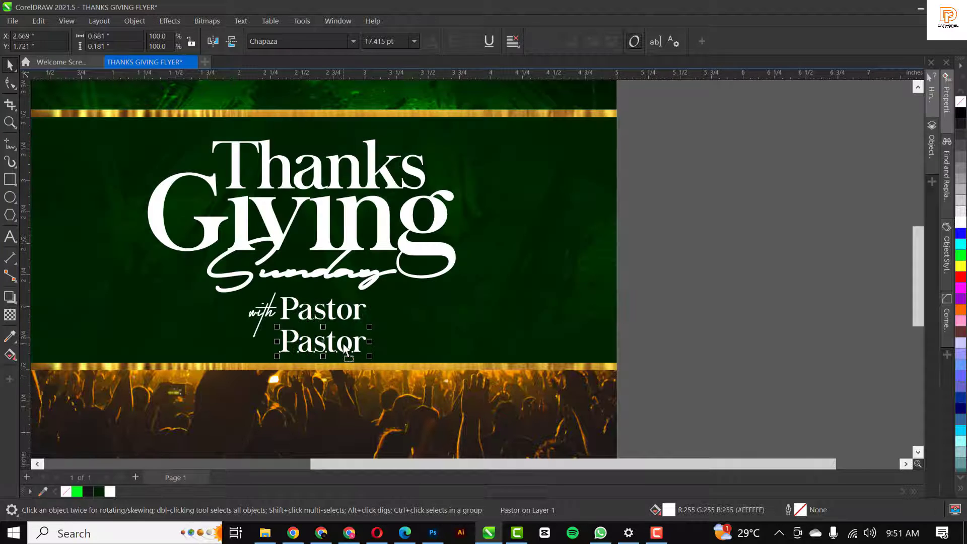
double_click(345, 344)
ctrl+click(782, 304)
double_click(319, 346)
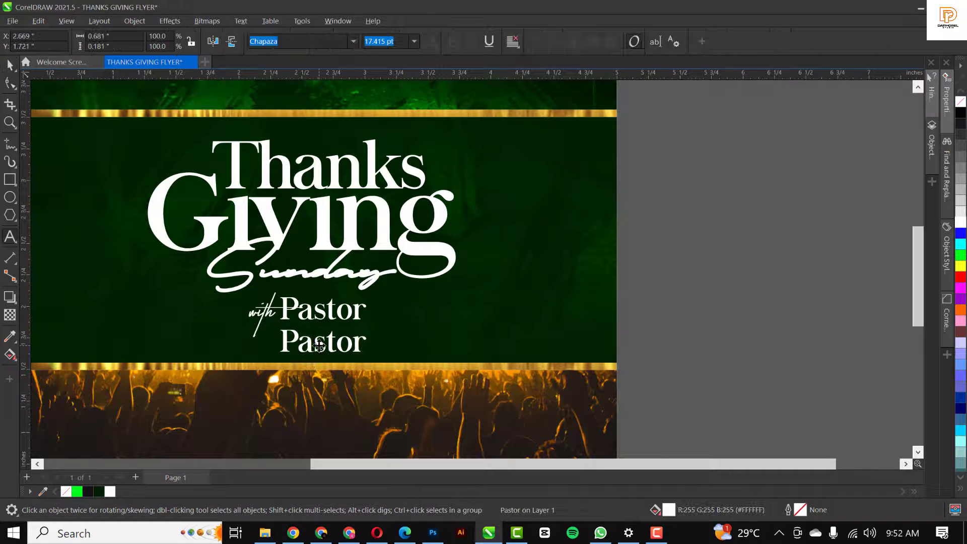
key(ctrl+a)
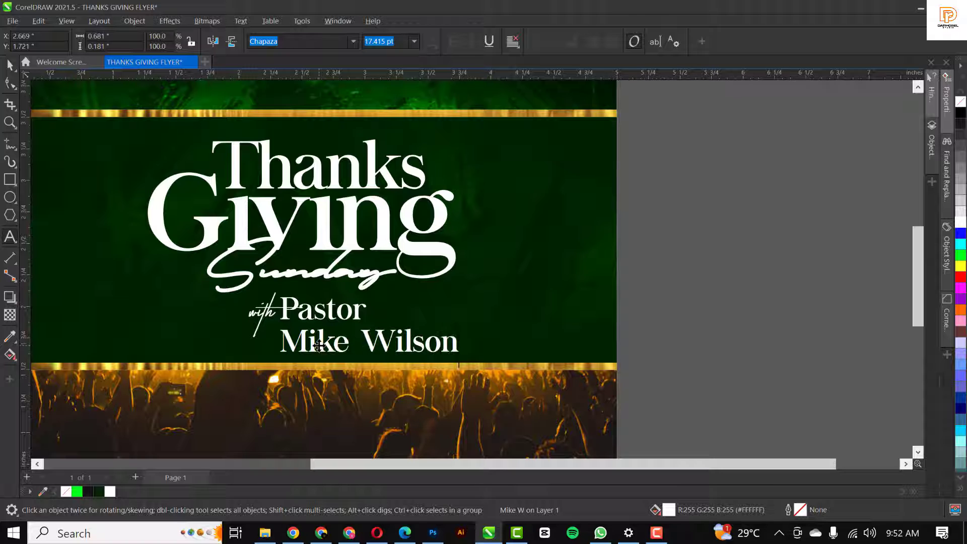
key(ctrl+space)
Tighten the gap before the surname and move the name under 'with Pastor'
key(F10)
drag(356, 344, 494, 369)
key(Left)
key(Left)
key(Left)
key(Left)
key(Right)
key(space)
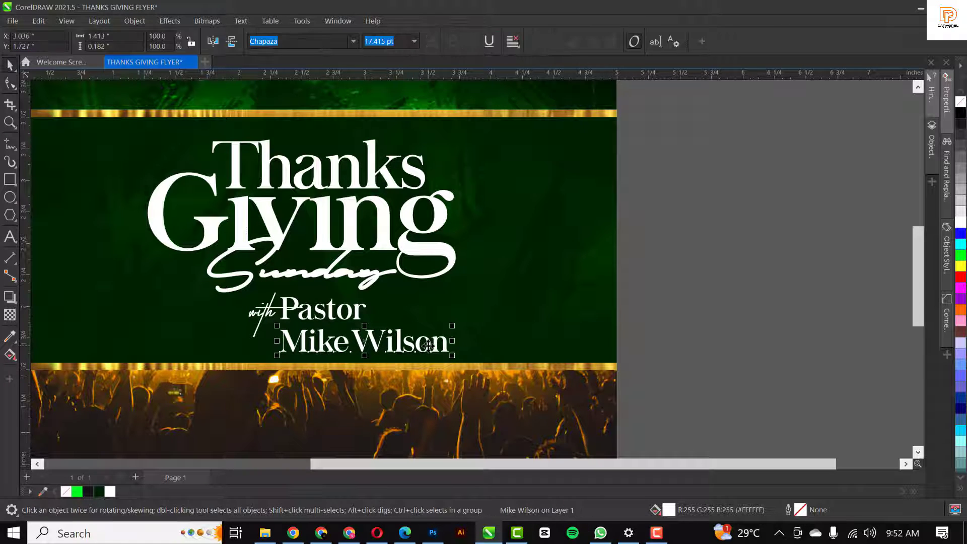
drag(436, 346, 358, 333)
Color the pastor's name gold #F2CE3C, sampled from the gold band, and shift it slightly left
scroll(366, 344, down, 1)
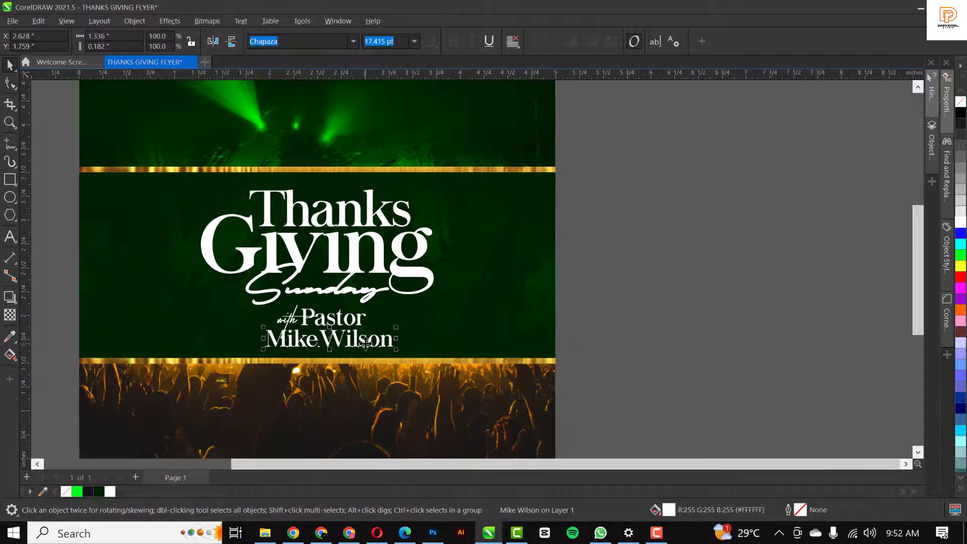
click(10, 337)
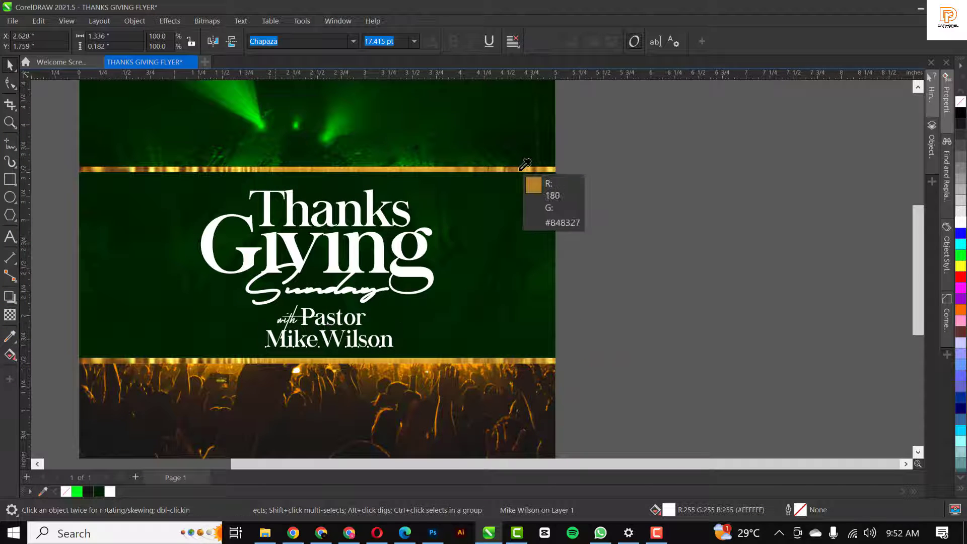
click(544, 170)
scroll(315, 342, up, 1)
scroll(314, 341, up, 3)
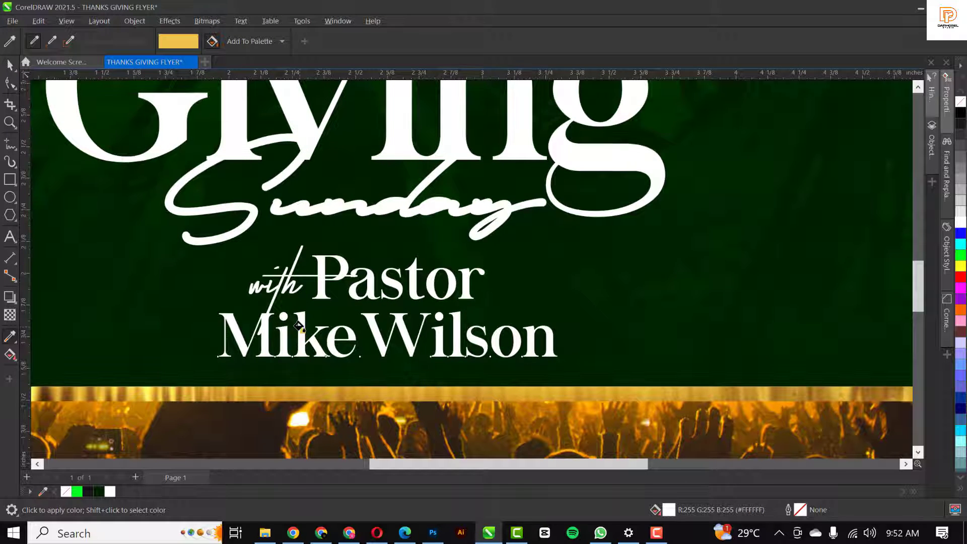
click(299, 327)
key(space)
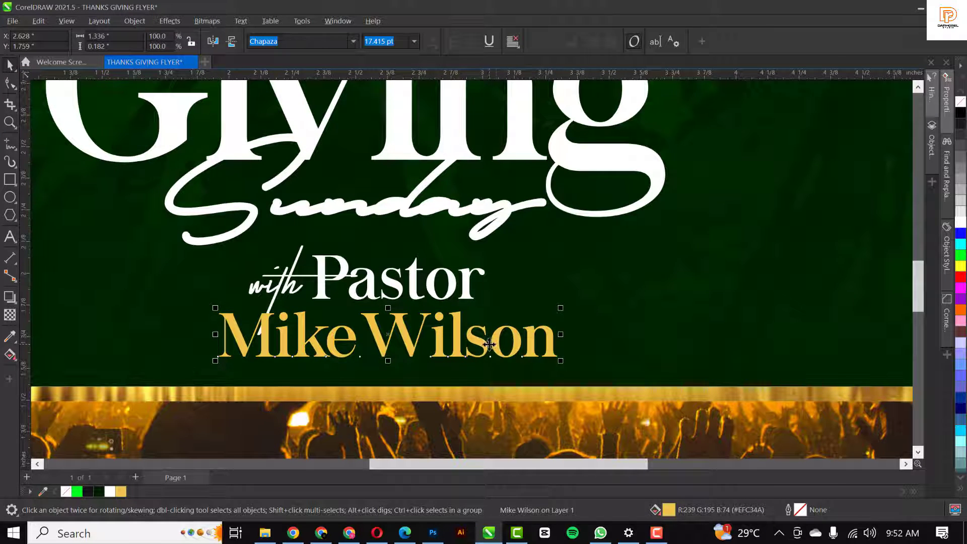
drag(489, 344, 476, 345)
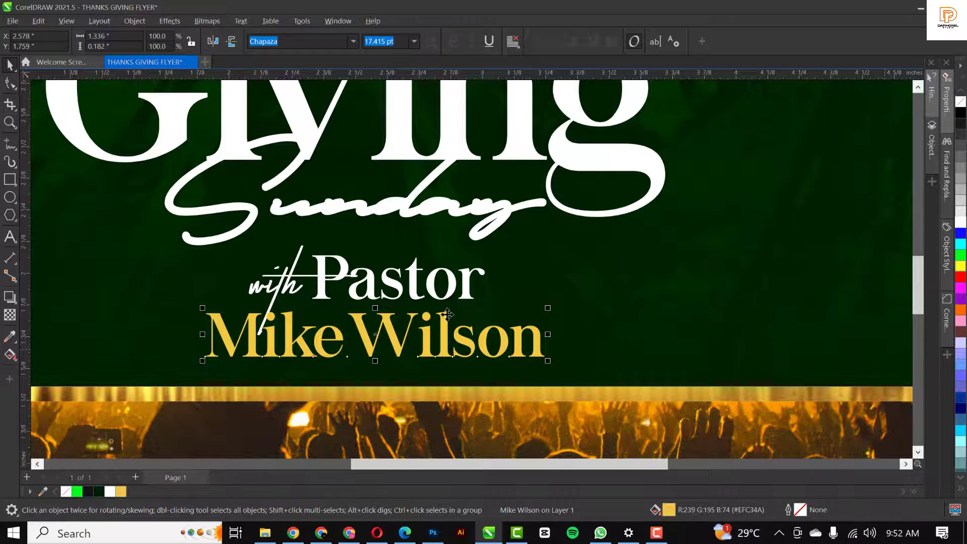
scroll(446, 317, down, 3)
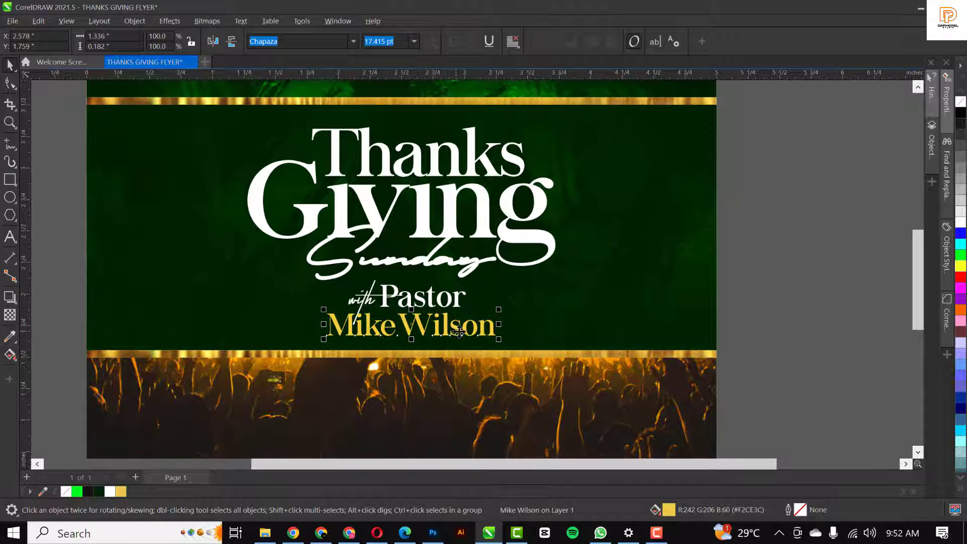
drag(458, 332, 452, 333)
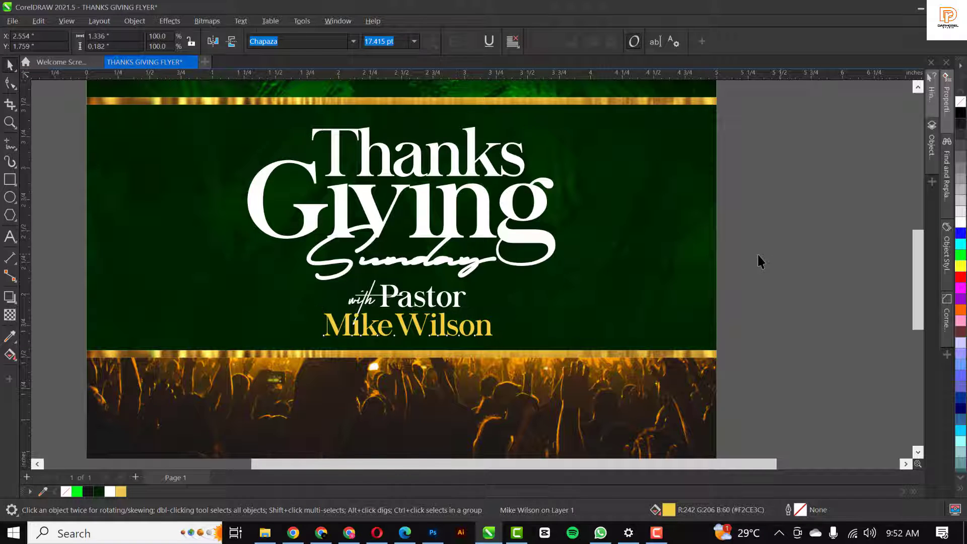
click(758, 255)
Enlarge the Thanks Giving Sunday title group to about 2.79 inches wide and nudge it down
key(shift+F4)
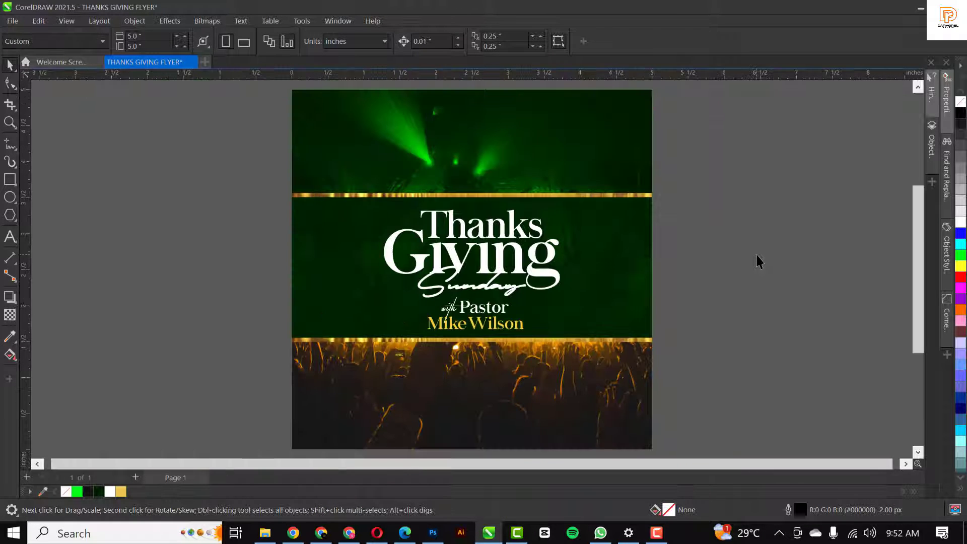
click(506, 274)
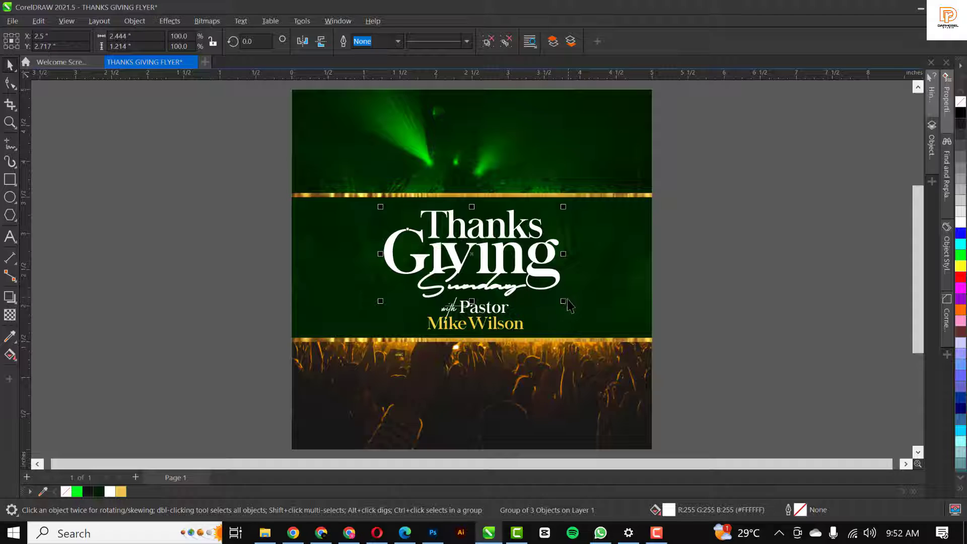
drag(564, 301, 577, 309)
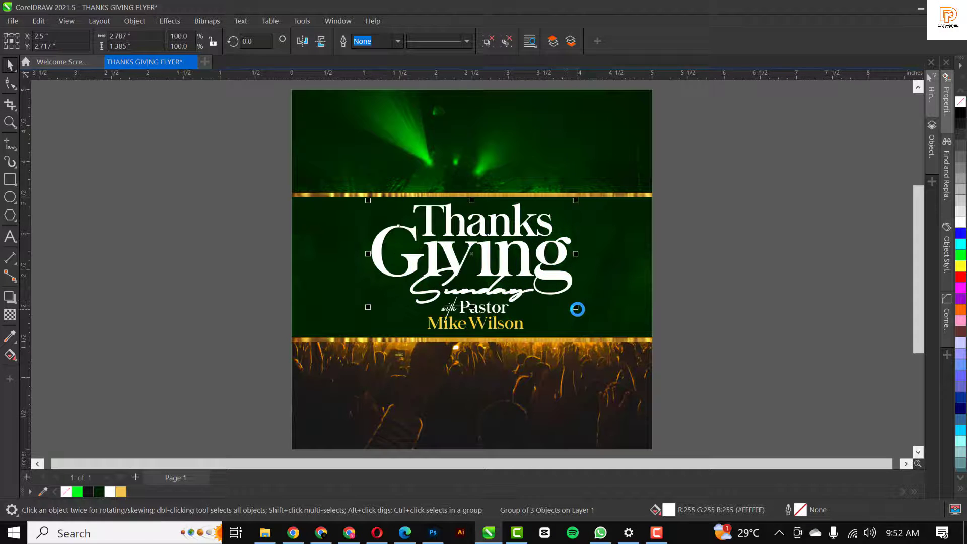
key(Down)
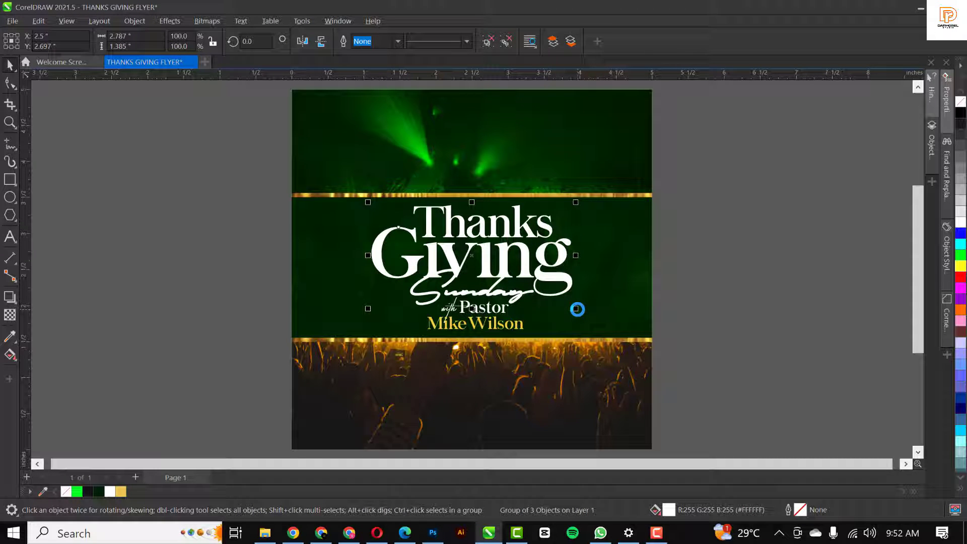
click(726, 290)
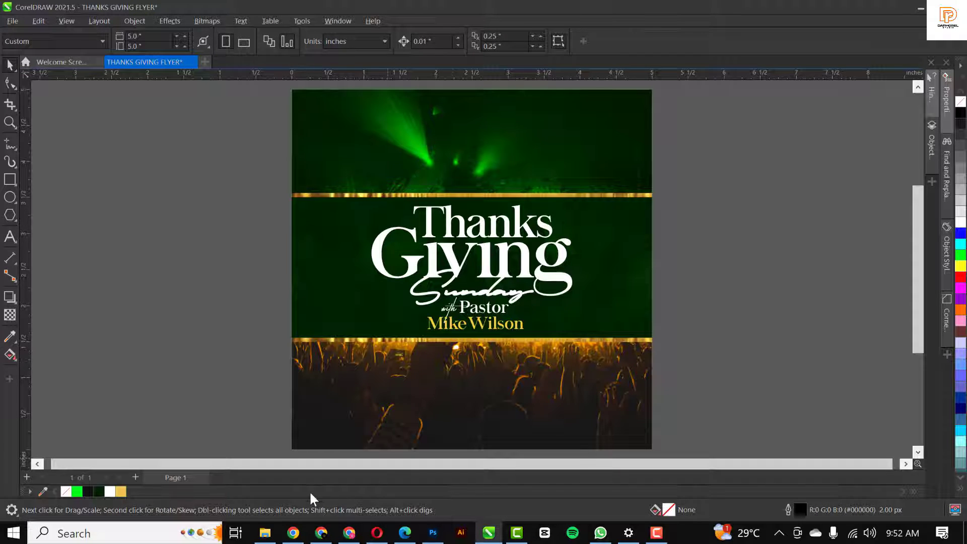
Import the djembe drum PNG, scale it to 18% (about 2.3 x 2.0 in), and place it over the lower crowd photo
click(265, 532)
click(510, 121)
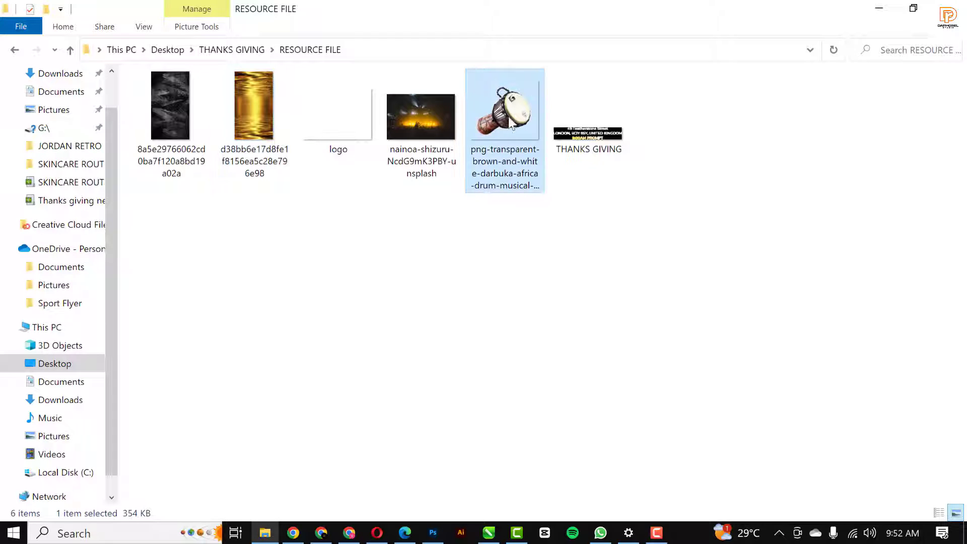
drag(510, 121, 739, 264)
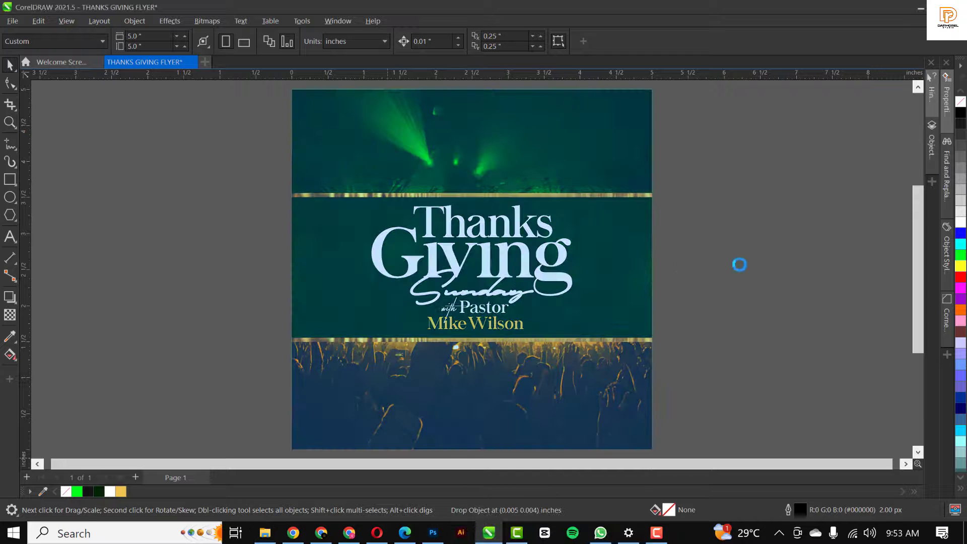
scroll(365, 215, down, 7)
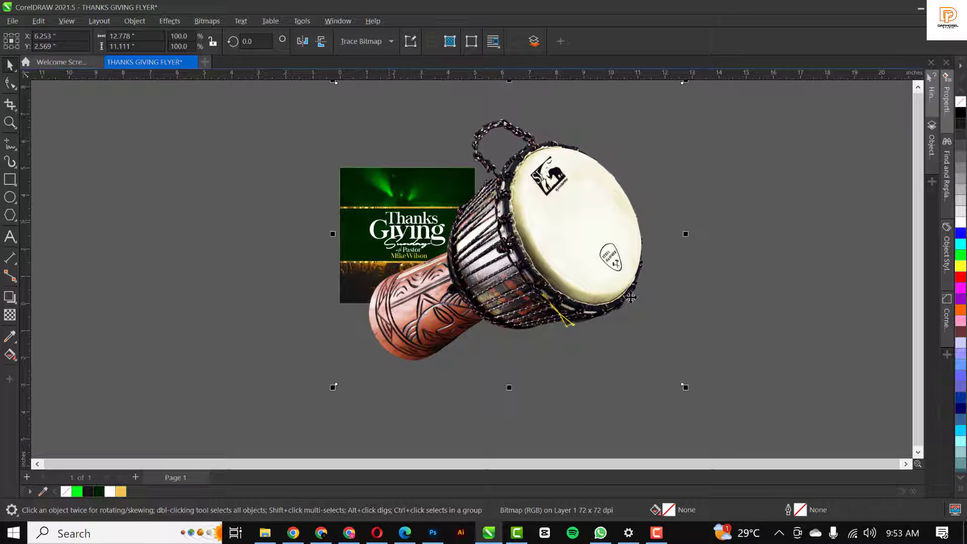
drag(689, 388, 554, 274)
drag(530, 242, 445, 278)
scroll(438, 274, up, 2)
scroll(432, 268, up, 2)
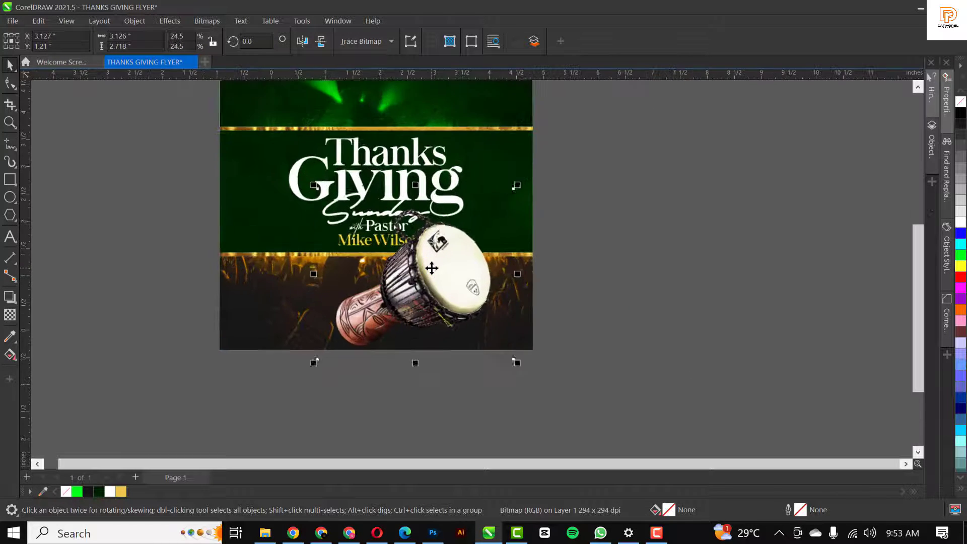
drag(531, 175, 498, 201)
mouse_move(452, 271)
mouse_down()
mouse_move(461, 271)
mouse_move(459, 282)
mouse_up()
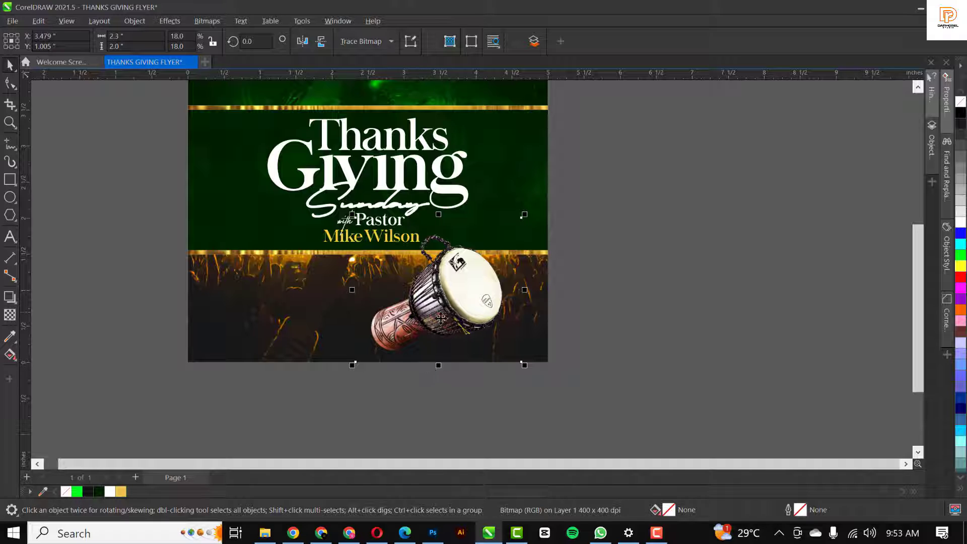
Fade the drum's base with a gradient transparency and nudge the drum slightly right
click(10, 84)
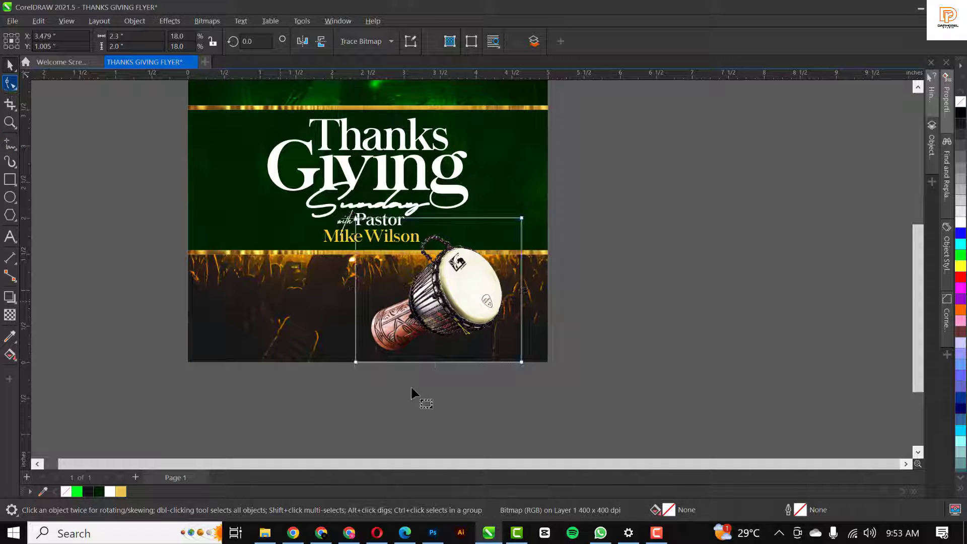
drag(307, 360, 525, 403)
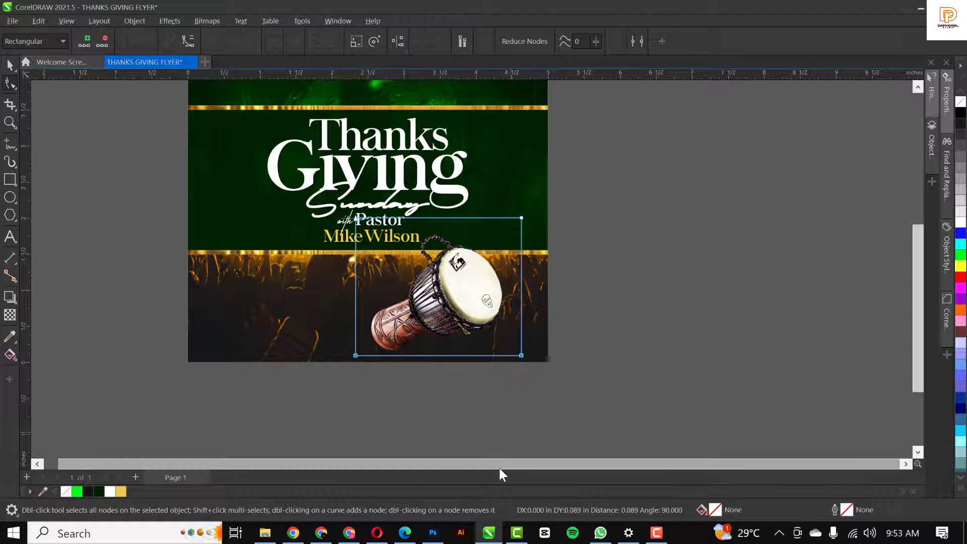
key(space)
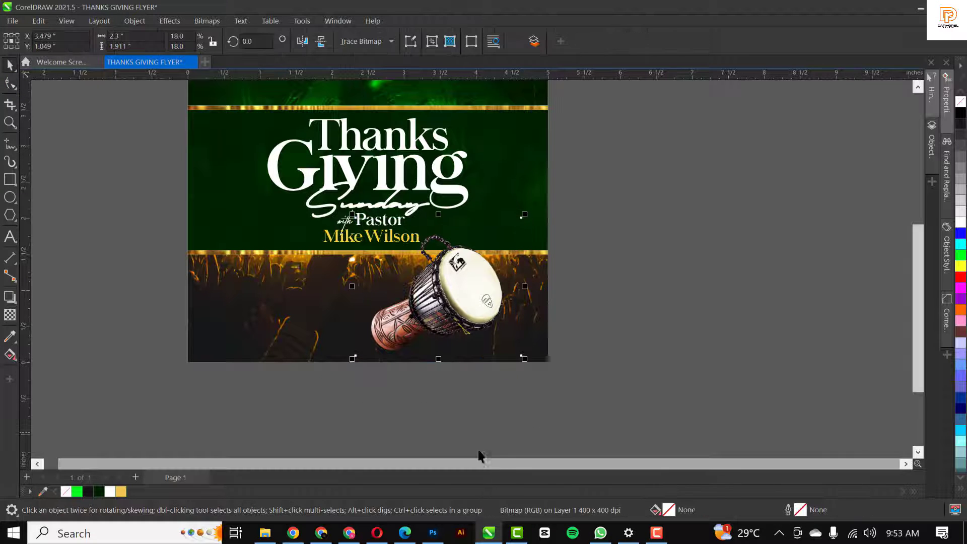
click(8, 316)
drag(415, 313, 381, 347)
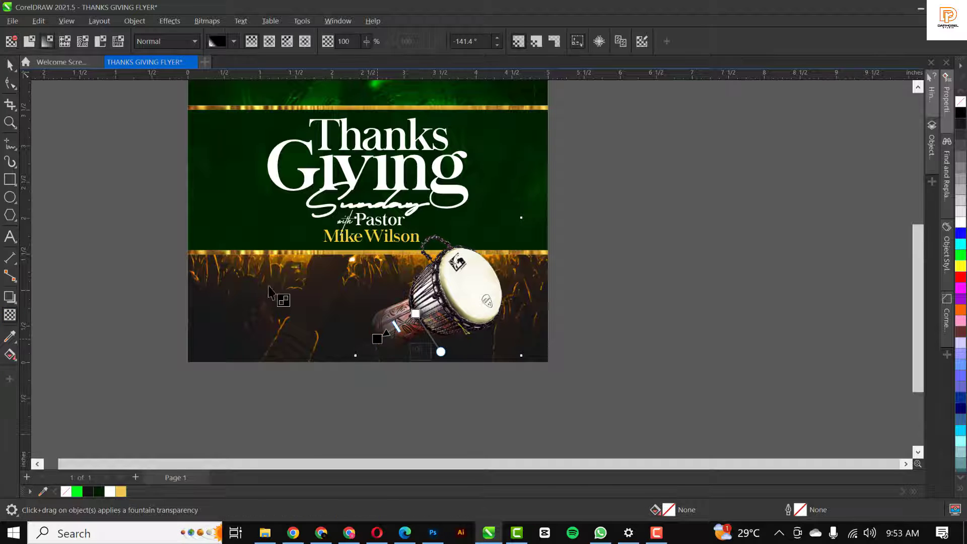
key(space)
drag(449, 288, 458, 289)
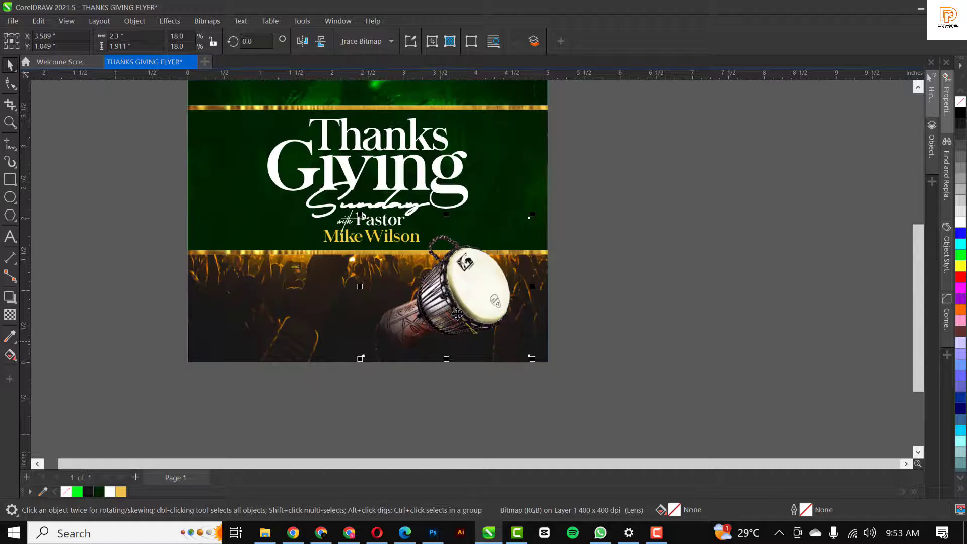
Place a horizontally mirrored copy of the drum to the left of the original
click(476, 291)
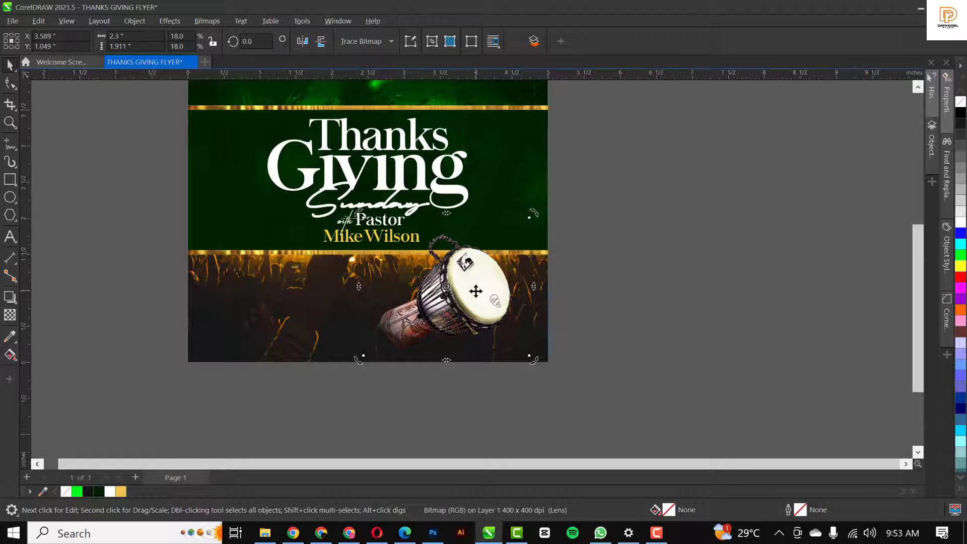
drag(476, 291, 374, 302)
right_click(374, 303)
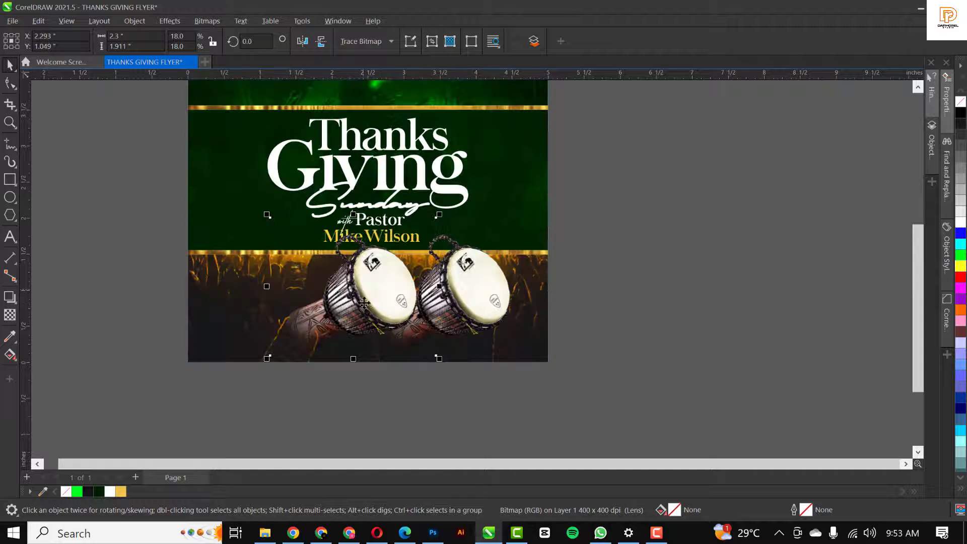
click(302, 40)
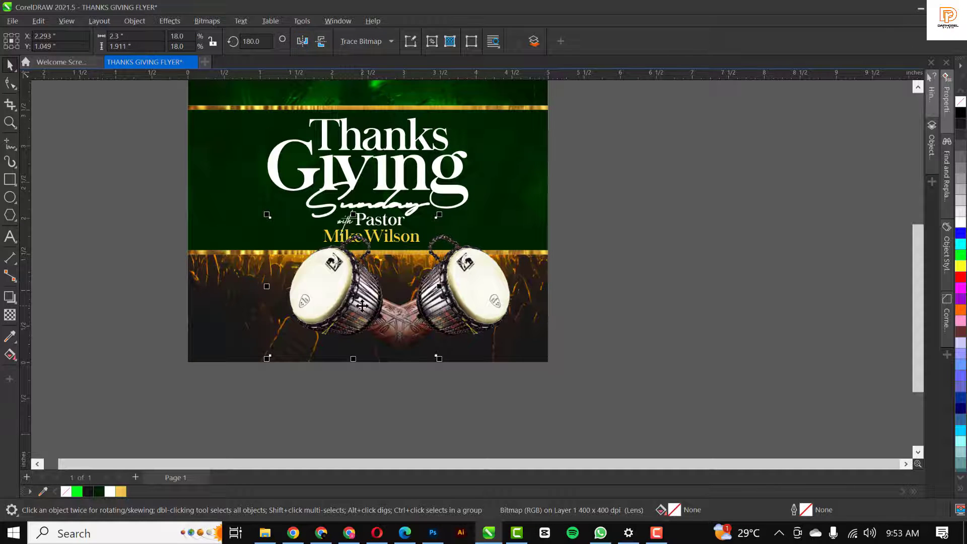
drag(362, 305, 315, 307)
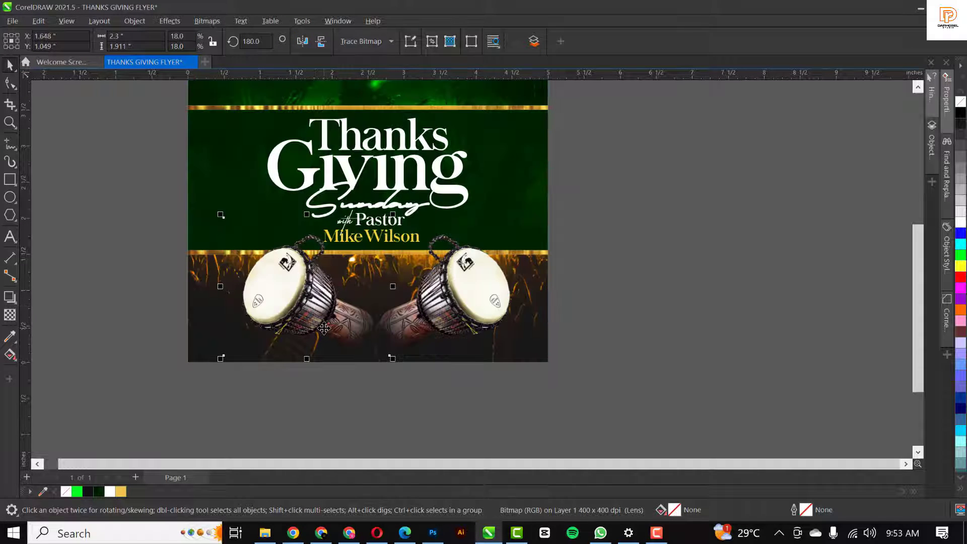
Enlarge both drums together to 112.5% and raise them slightly on the flyer
shift+click(459, 302)
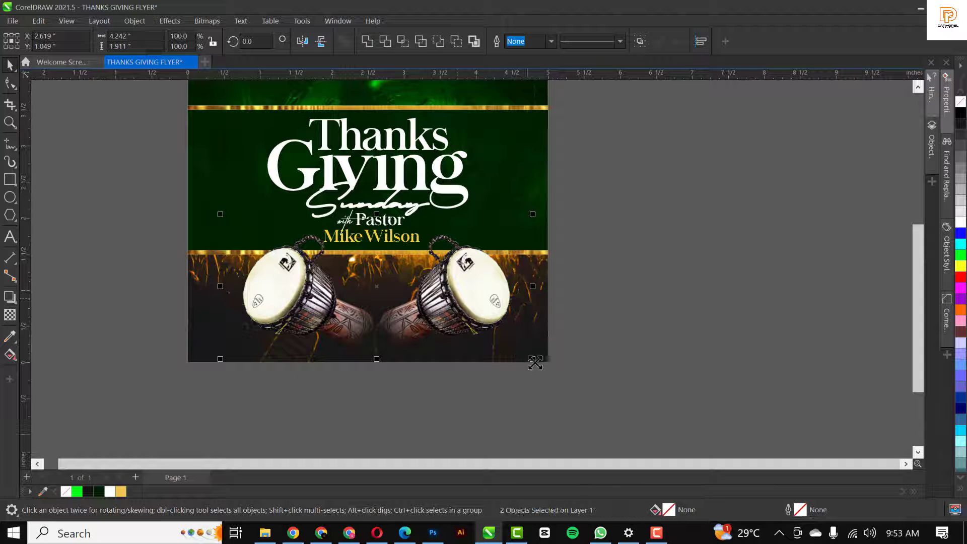
drag(530, 356, 503, 361)
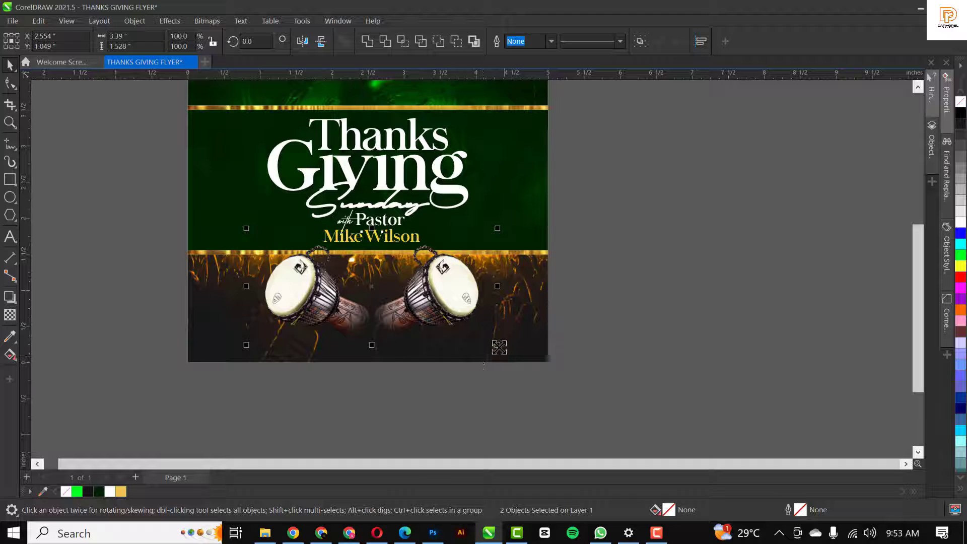
drag(499, 347, 513, 354)
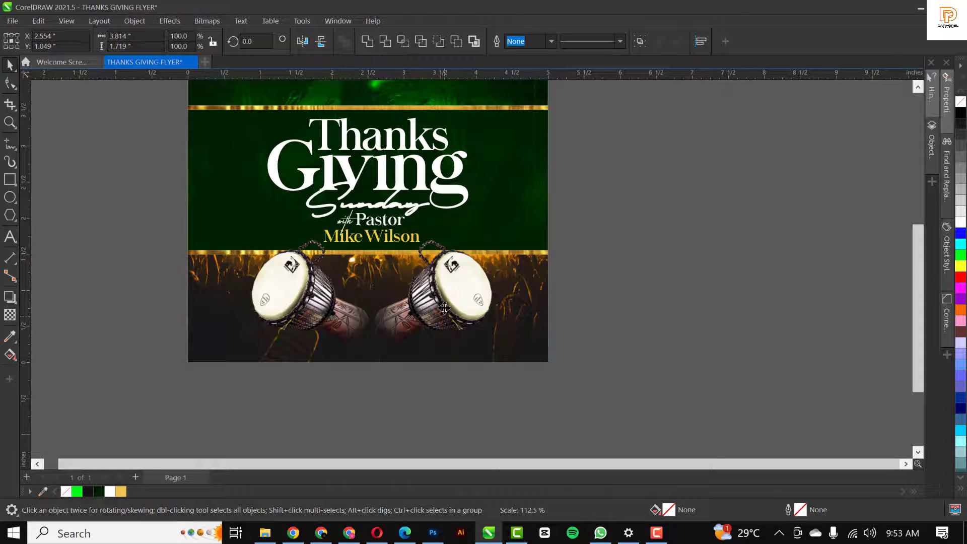
mouse_move(444, 317)
mouse_down()
mouse_move(443, 306)
mouse_move(445, 314)
mouse_up()
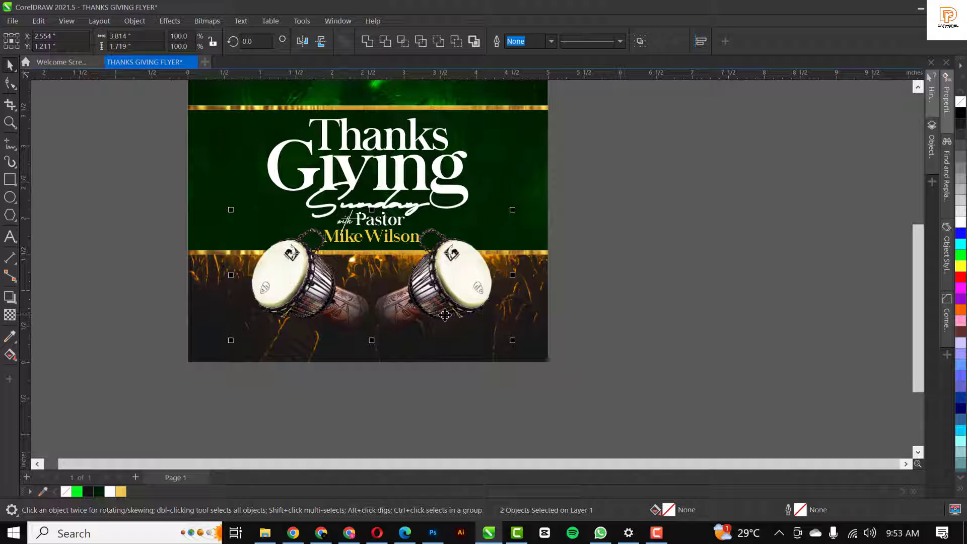
click(658, 296)
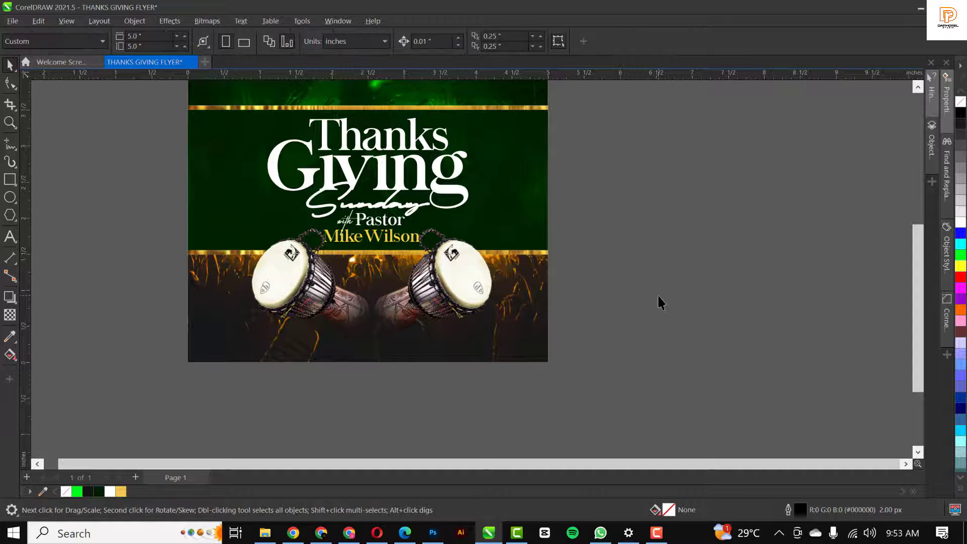
Import the THANKS GIVING address text ending in 9:00AM PROMPT and center it below the drums
click(263, 283)
click(277, 532)
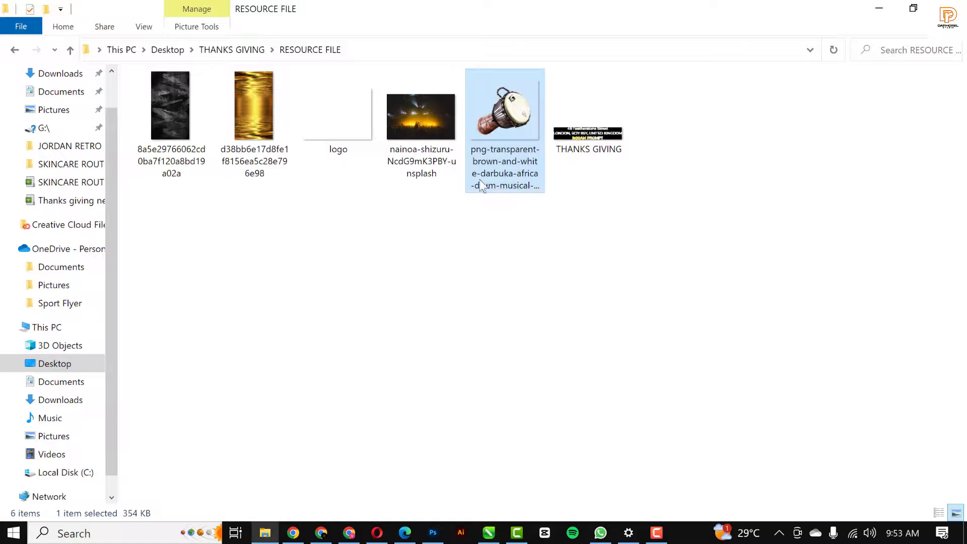
click(589, 133)
drag(589, 133, 551, 446)
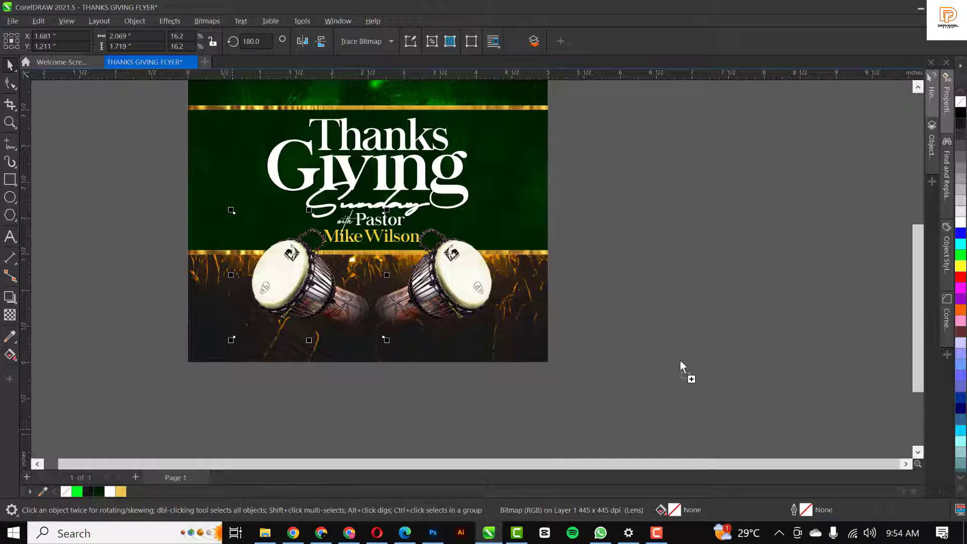
drag(680, 361, 680, 359)
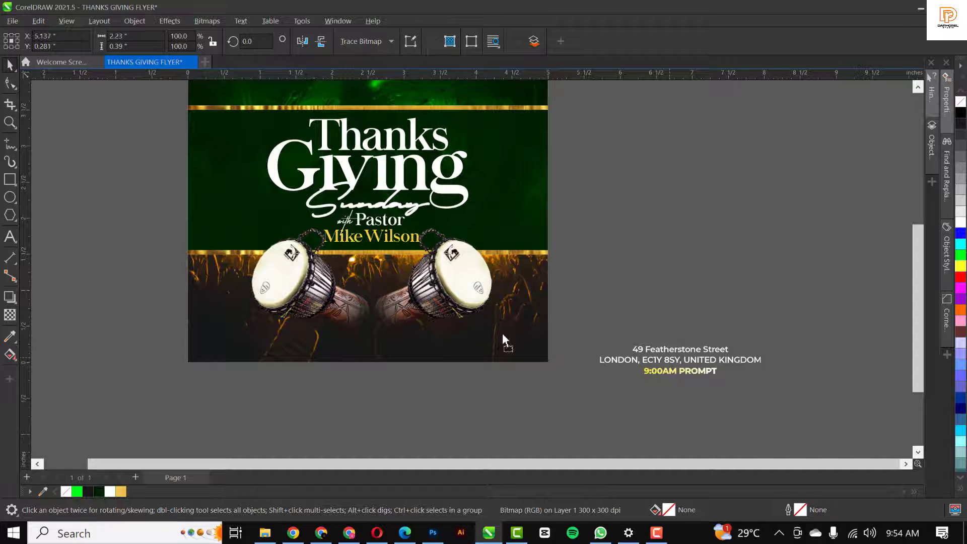
drag(502, 334, 403, 340)
click(433, 416)
click(427, 406)
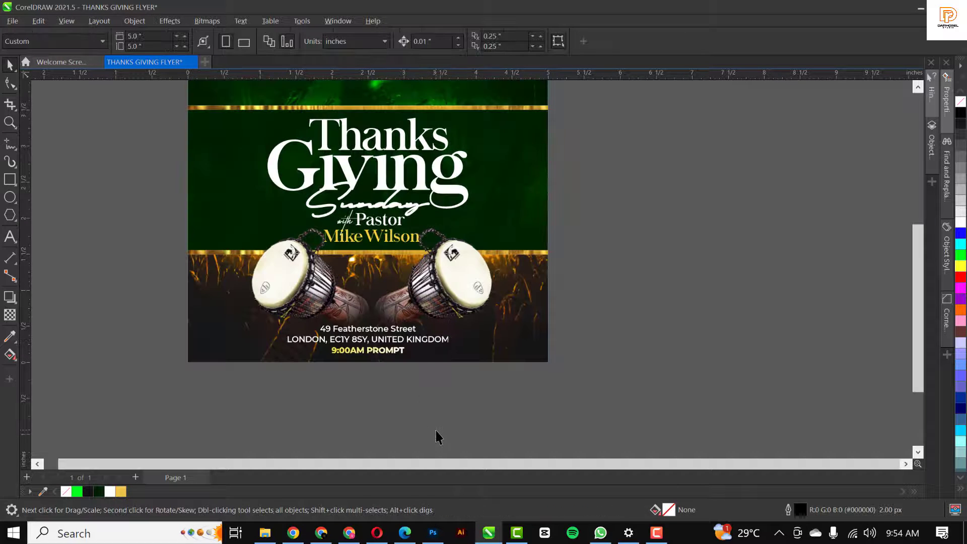
scroll(421, 395, down, 1)
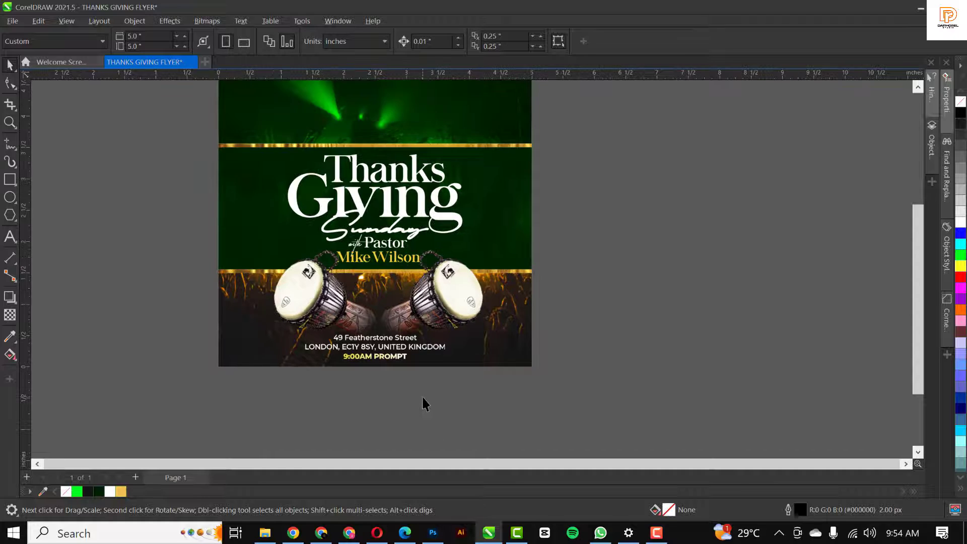
Import the white GraceLife Church logo, scale it to 114.9%, and nudge it up at the top
click(265, 533)
drag(326, 132, 401, 123)
scroll(570, 285, down, 1)
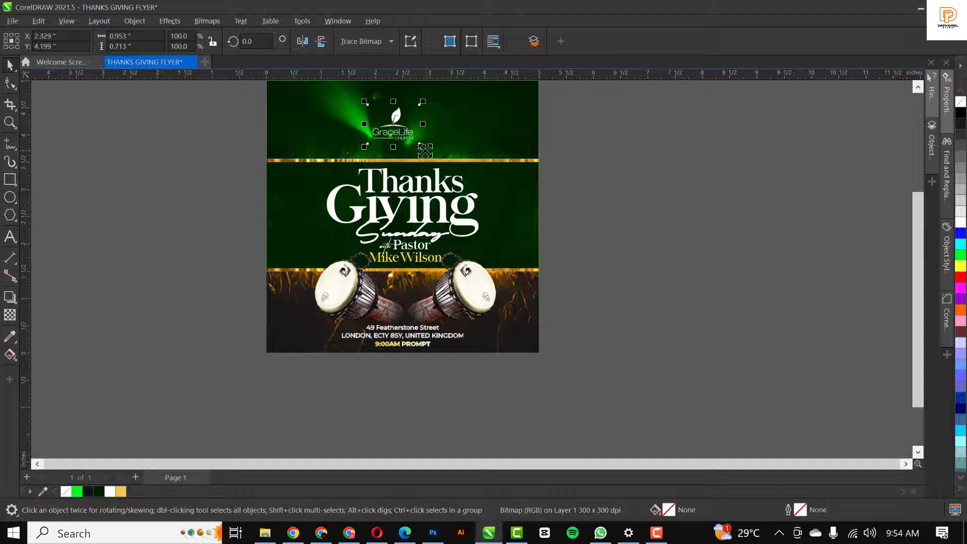
drag(423, 147, 424, 147)
scroll(471, 152, up, 1)
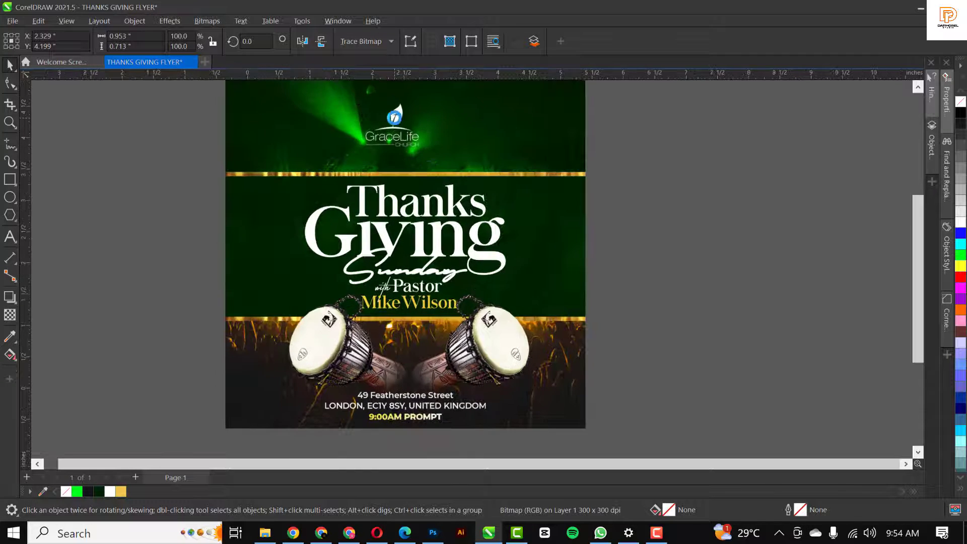
scroll(428, 161, up, 1)
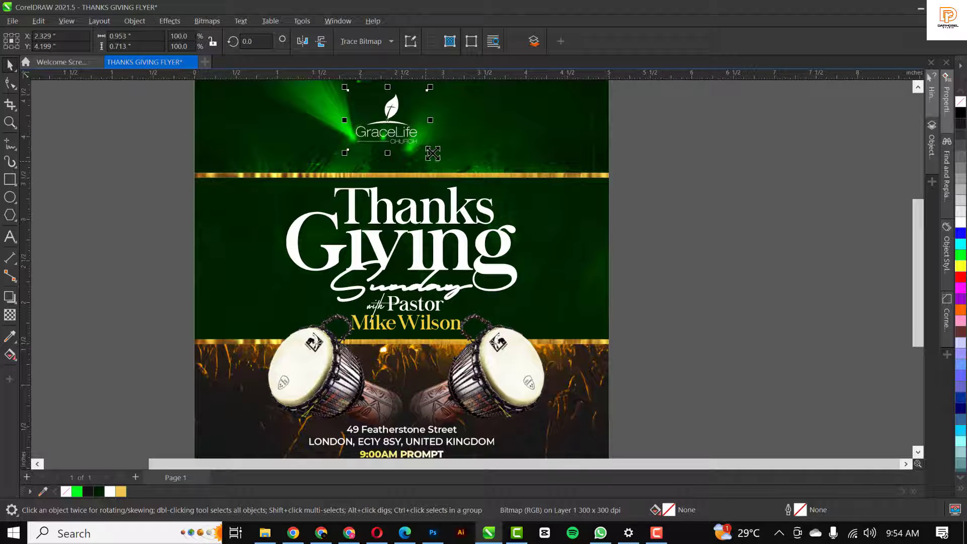
drag(429, 152, 441, 164)
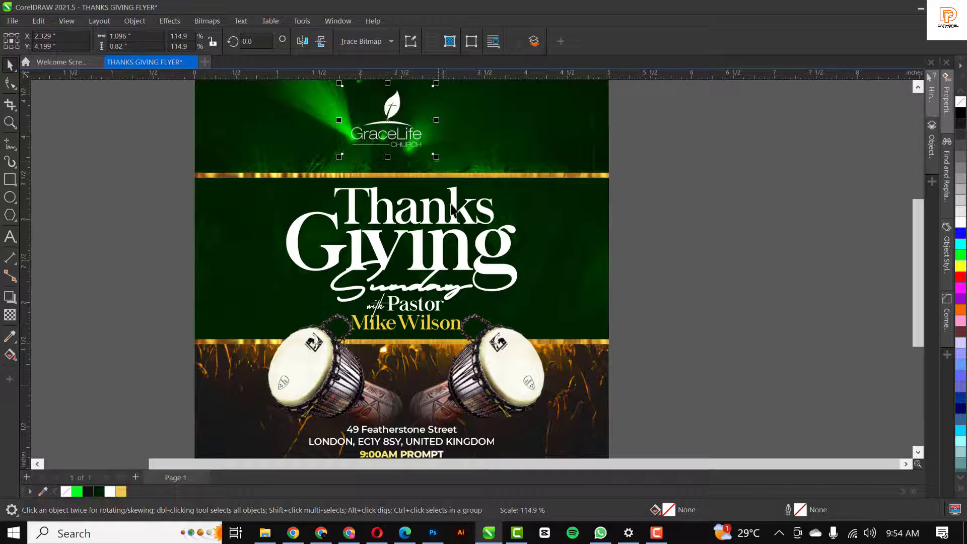
key(Up)
key(Up)
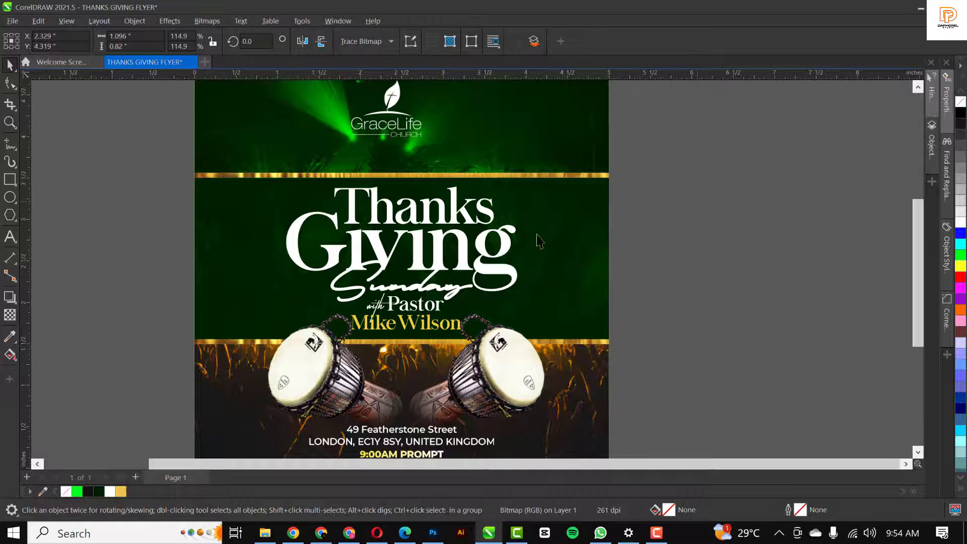
Shift the Thanks Giving Sunday title group slightly left
click(429, 220)
click(429, 218)
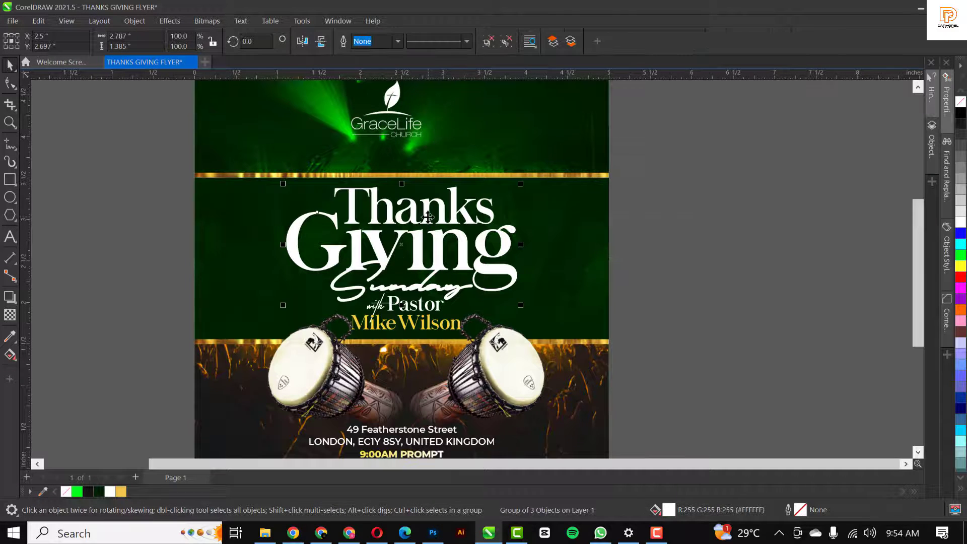
drag(430, 218, 421, 220)
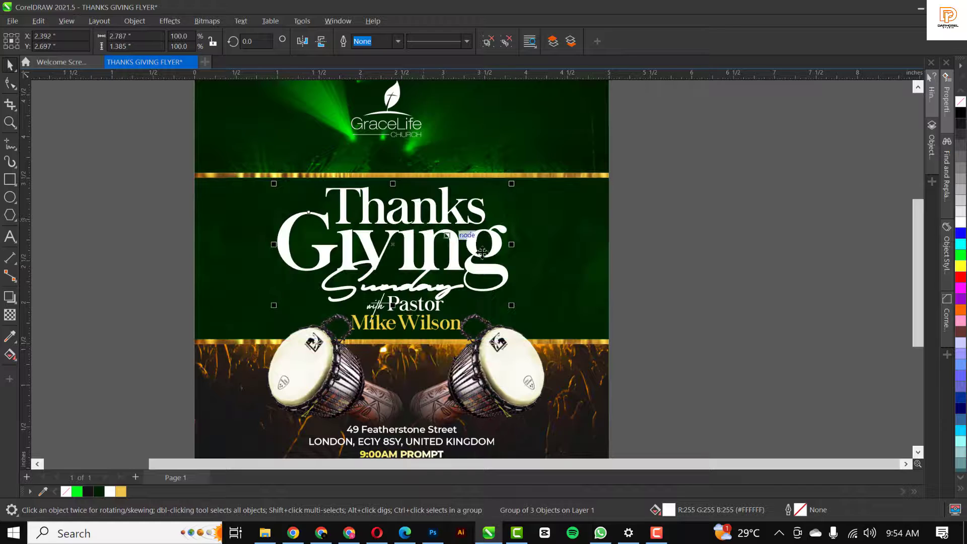
click(673, 260)
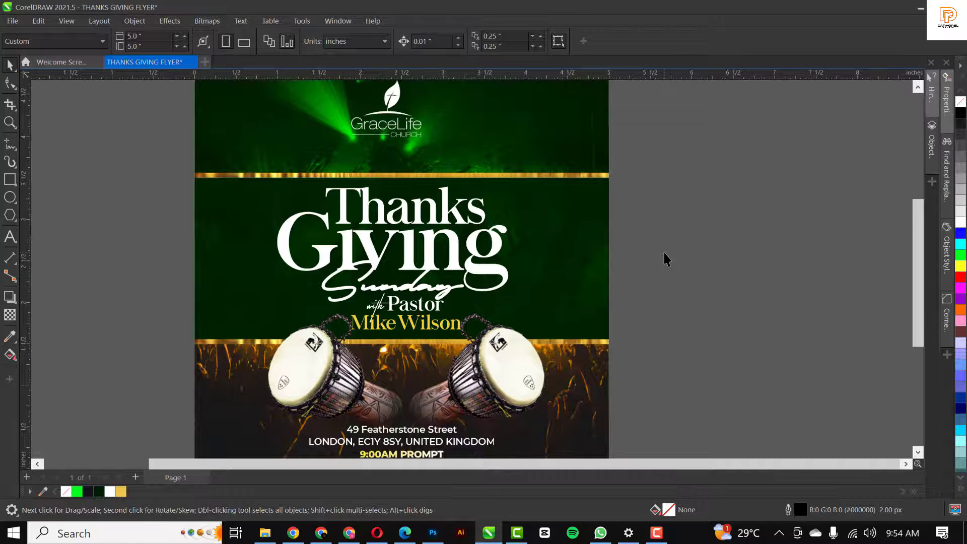
key(shift+F4)
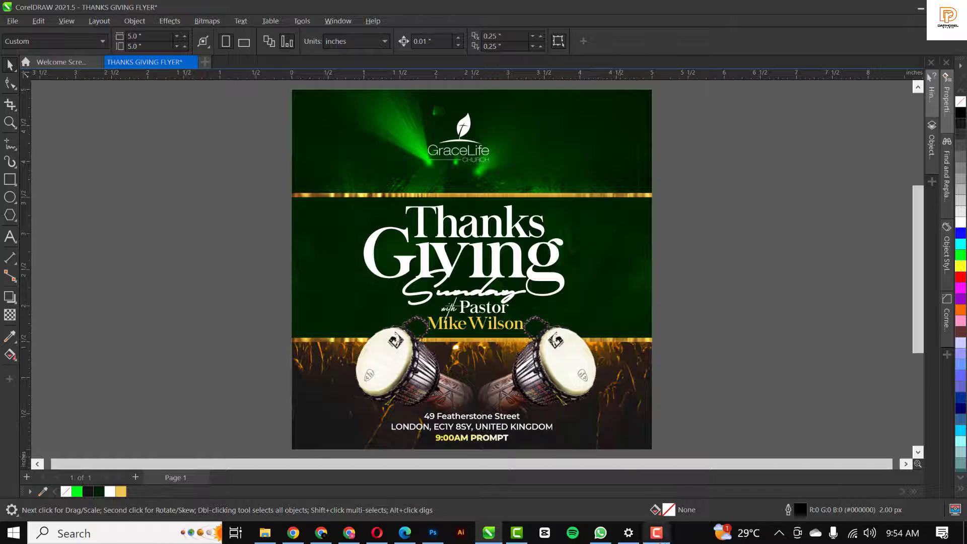
click(657, 533)
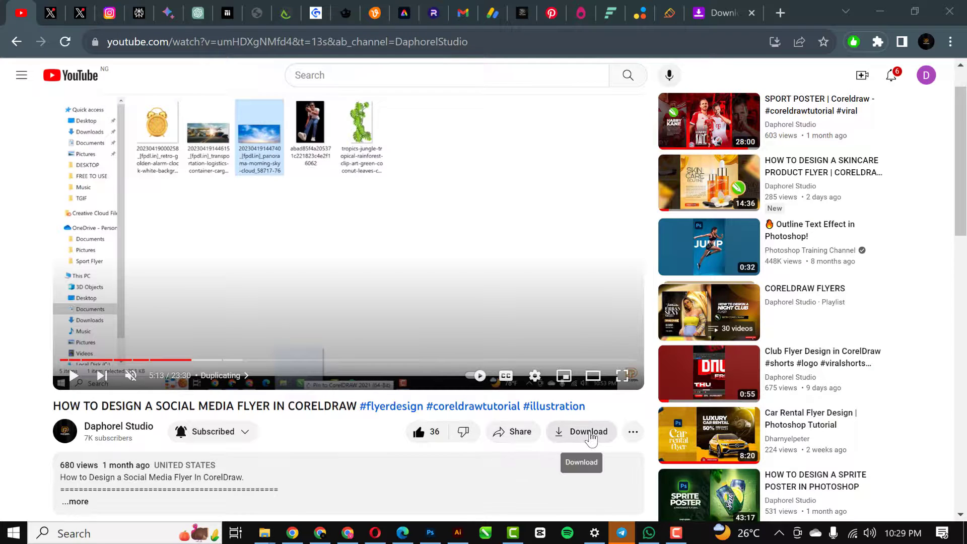
Send a Super Thanks of NGN 40,000.00 to the tutorial video's channel
click(635, 432)
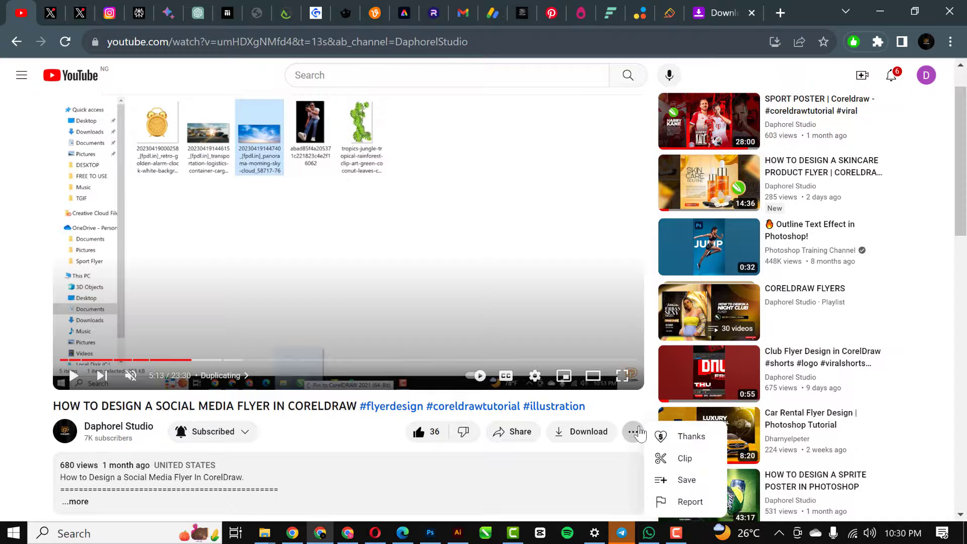
click(694, 441)
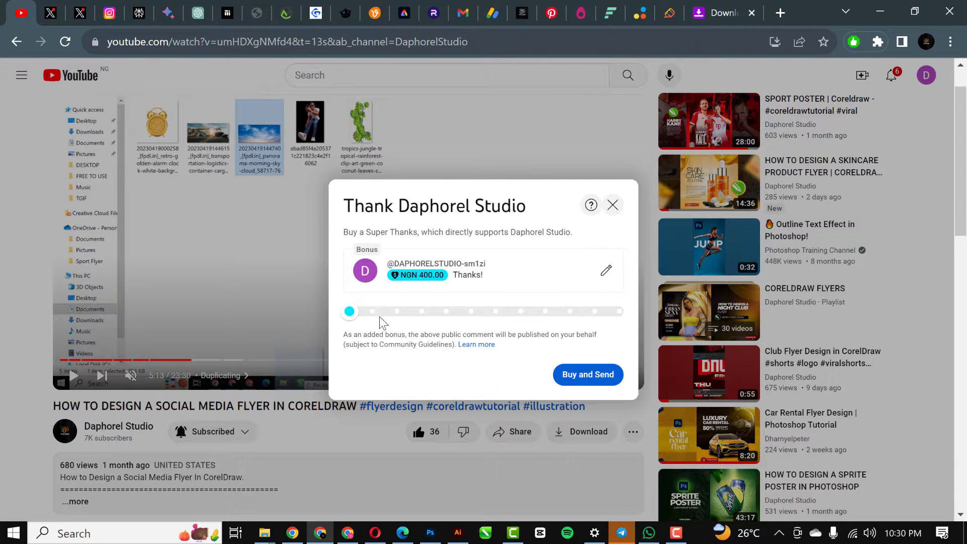
drag(354, 312, 471, 323)
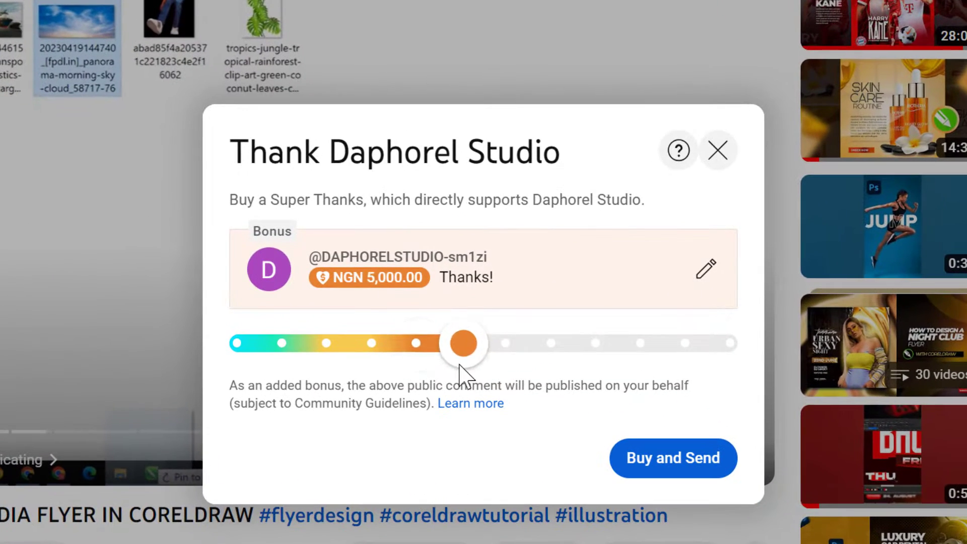
drag(459, 364, 670, 383)
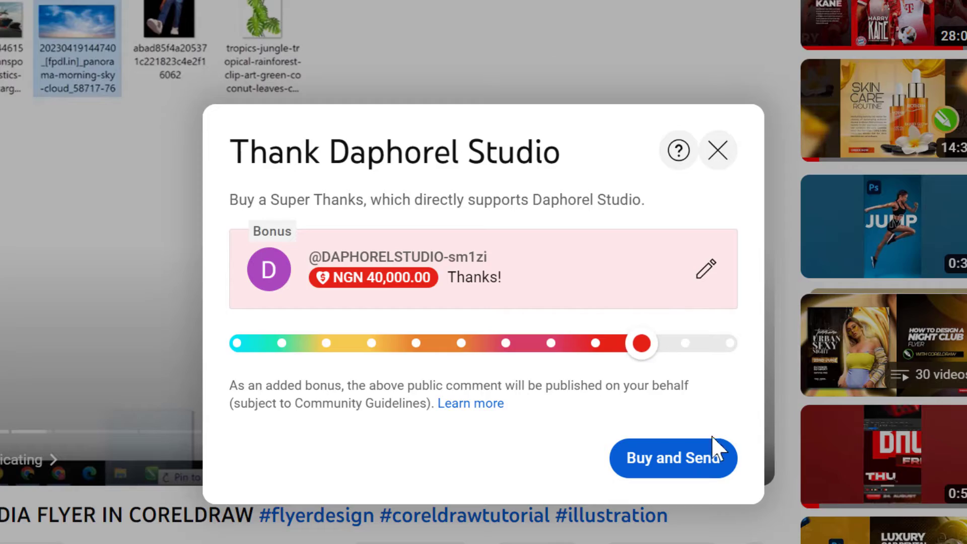
click(689, 461)
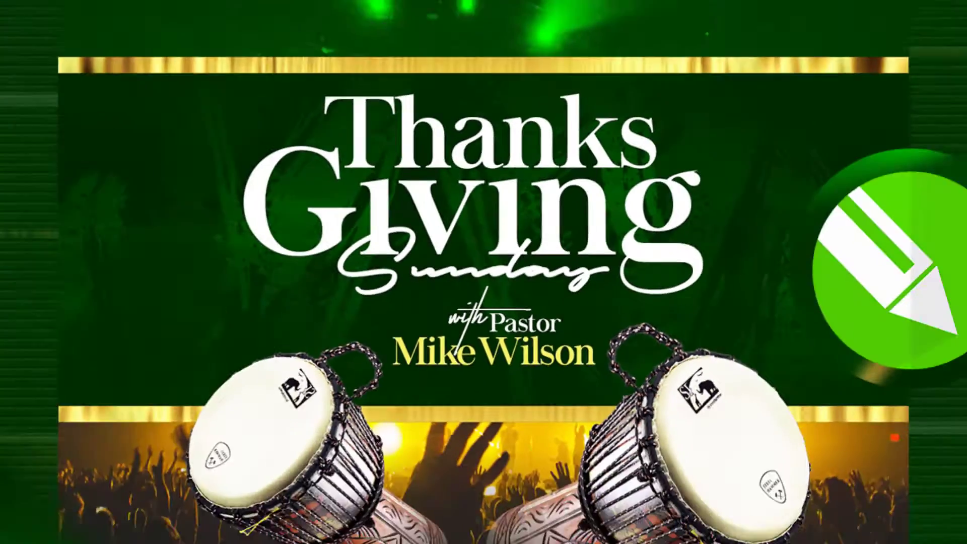